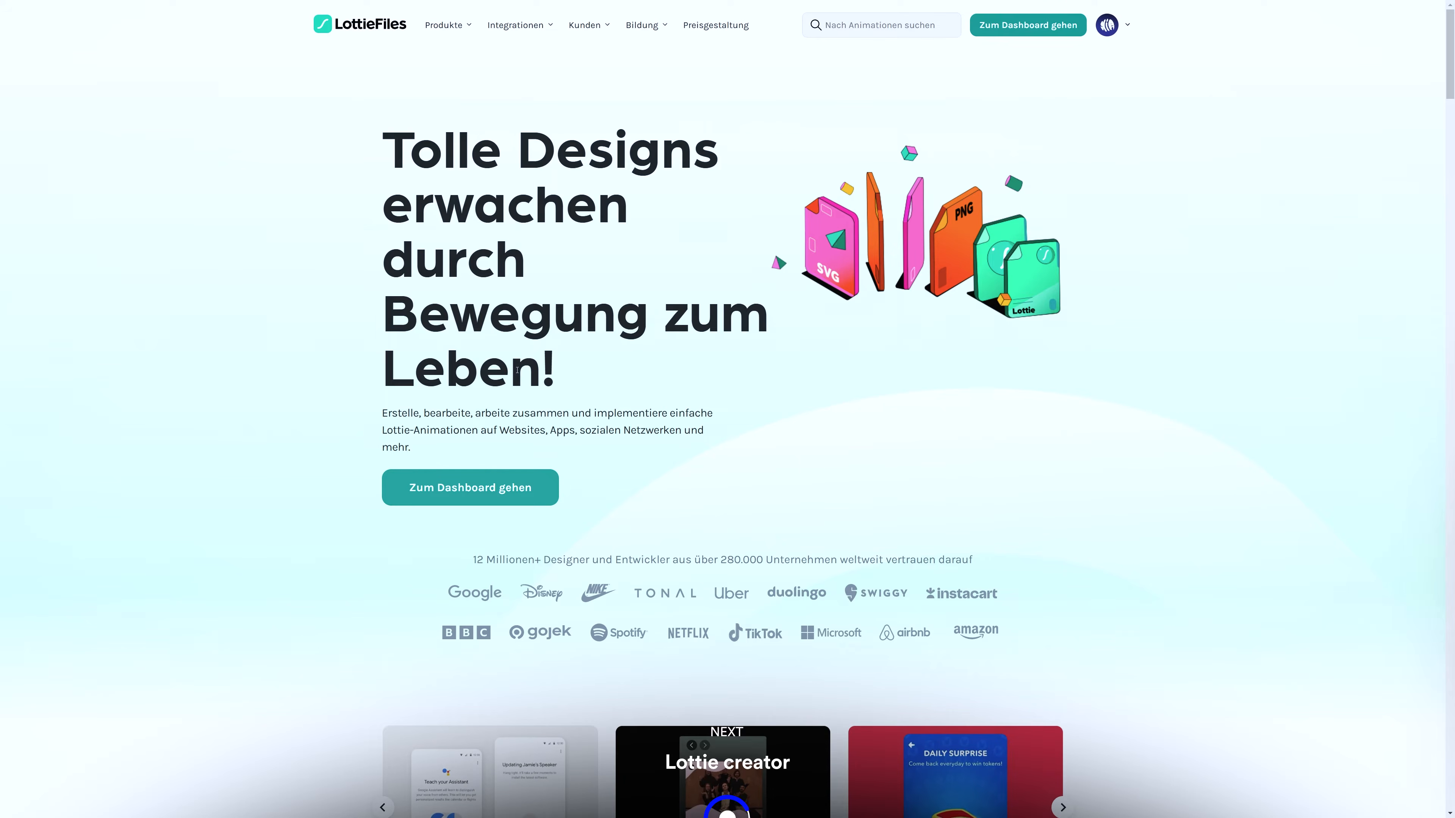
- Look through the homepage's customer showcase and free animation library, and return to its start
{"action": "scroll", "coordinate": [355, 250], "scroll_direction": "down", "scroll_amount": 5}
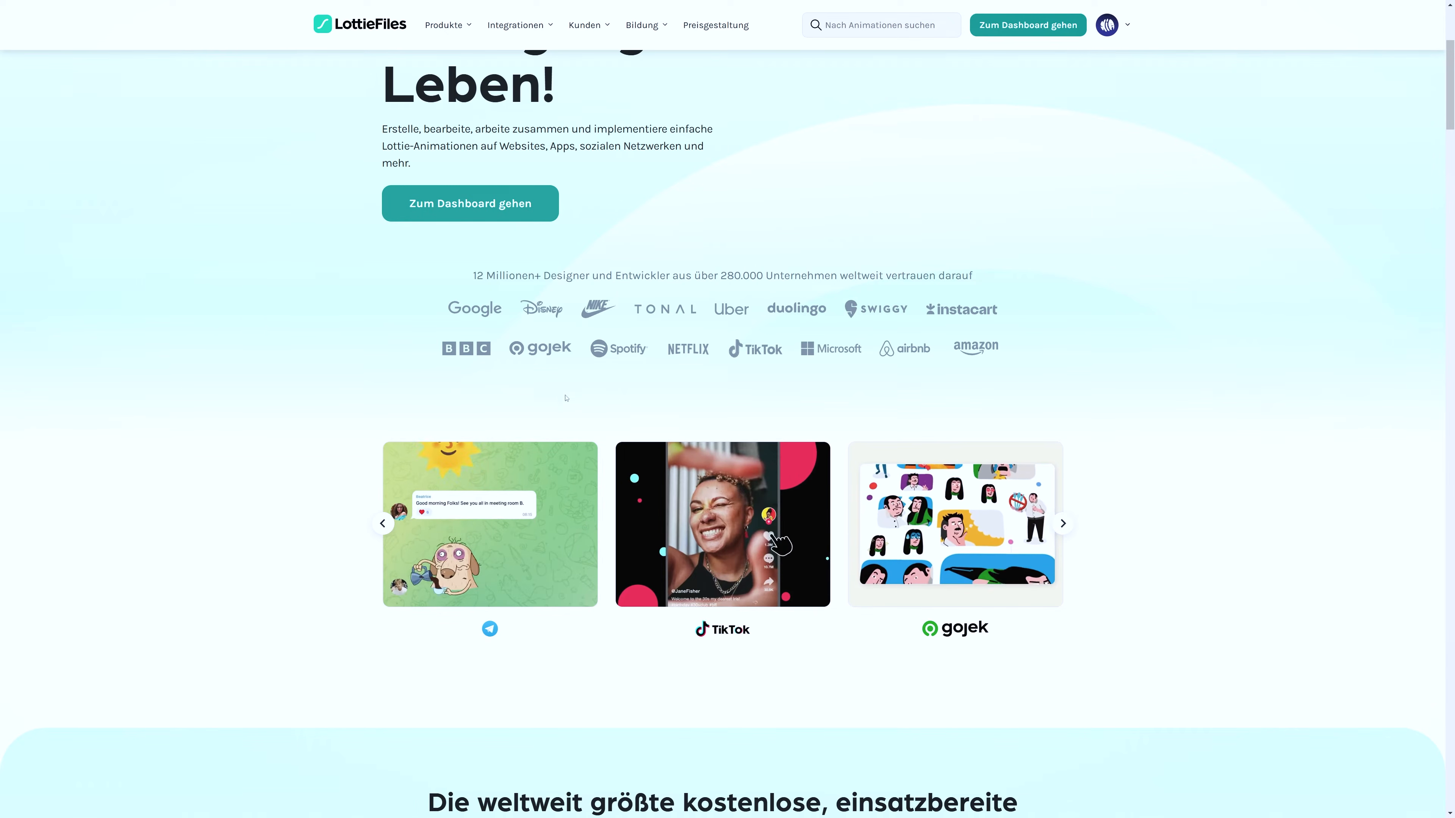
{"action": "scroll", "coordinate": [716, 413], "scroll_direction": "down", "scroll_amount": 10}
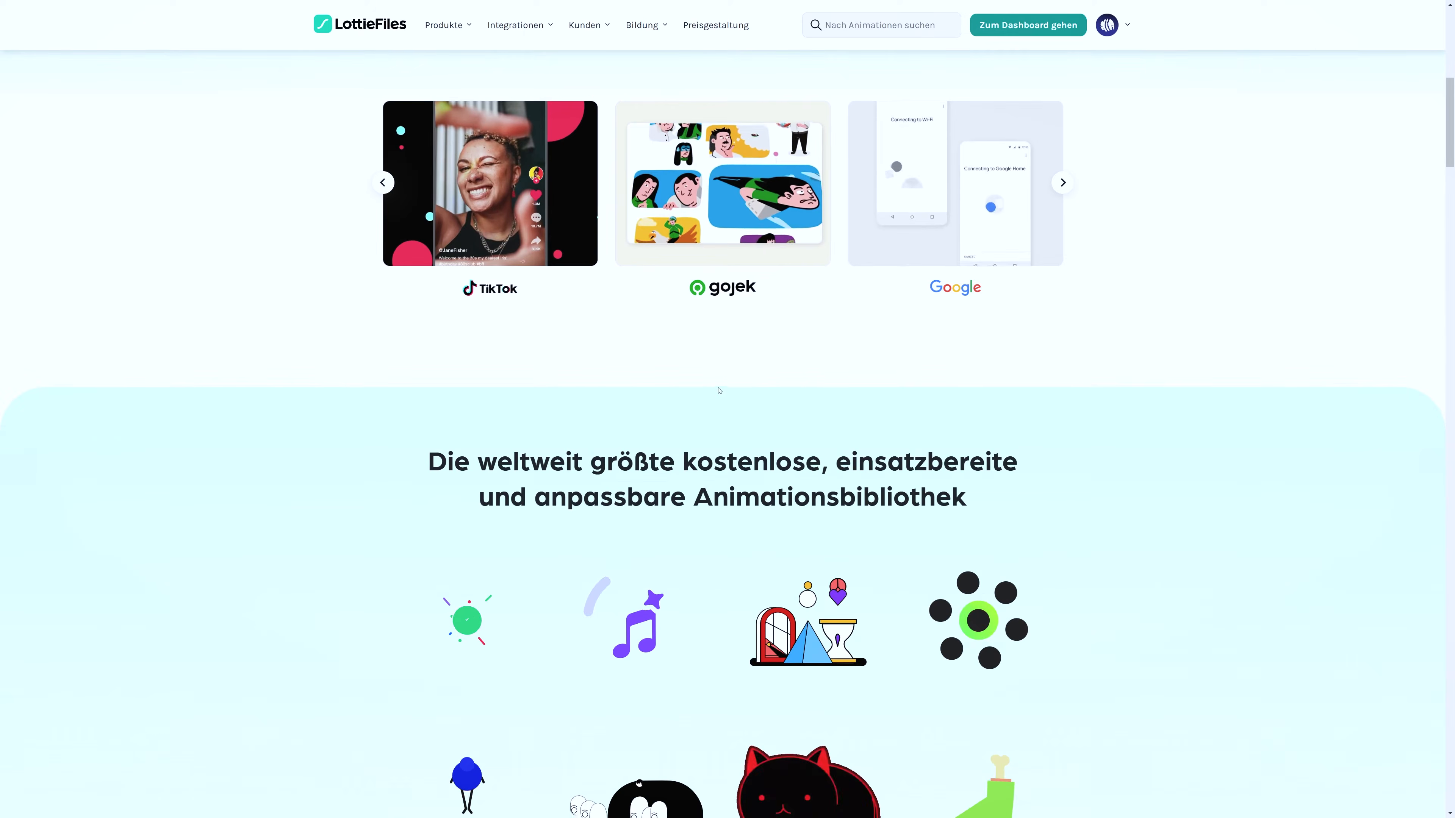
{"action": "scroll", "coordinate": [715, 414], "scroll_direction": "down", "scroll_amount": 4}
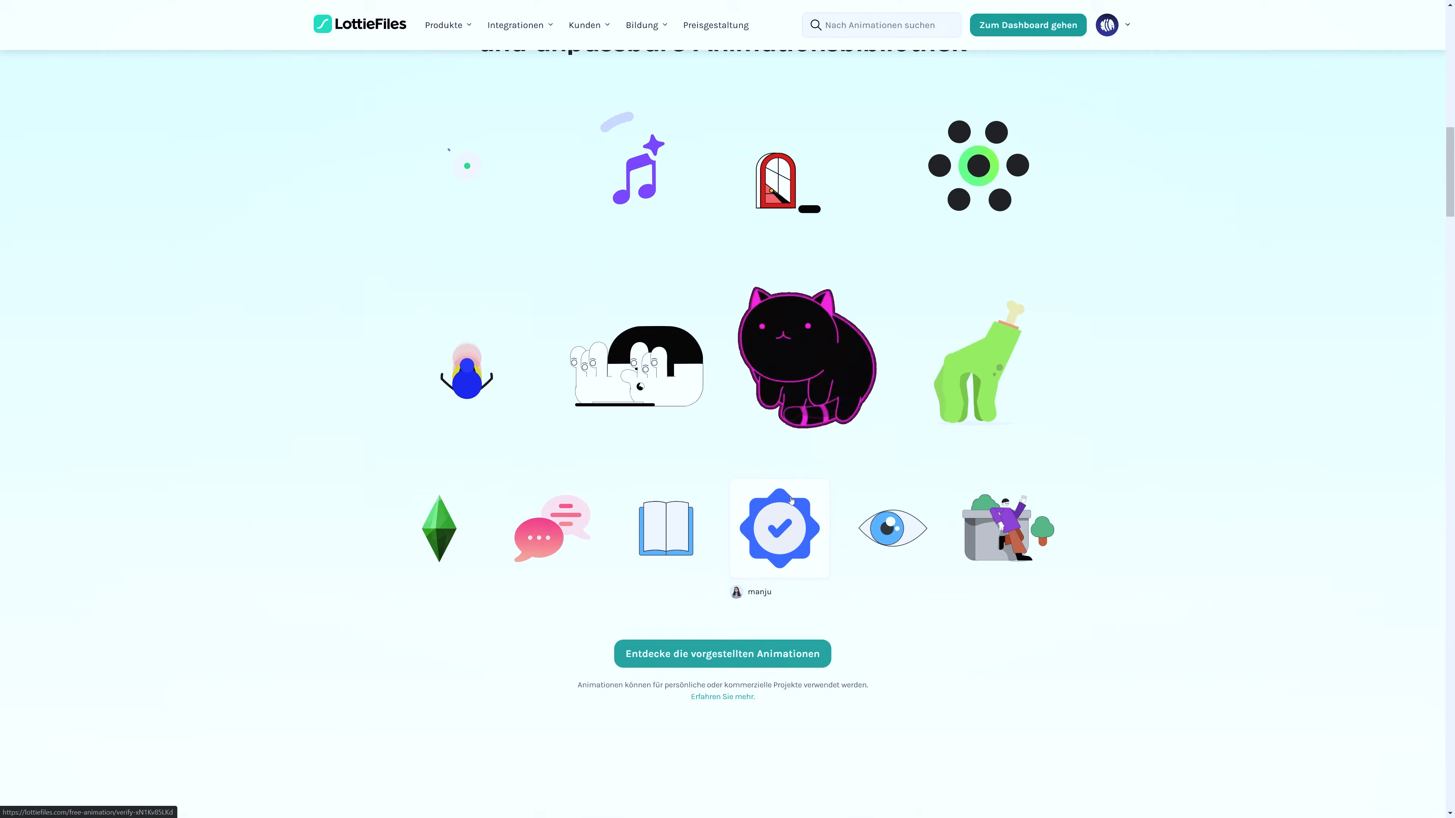
{"action": "scroll", "coordinate": [814, 521], "scroll_direction": "up", "scroll_amount": 15}
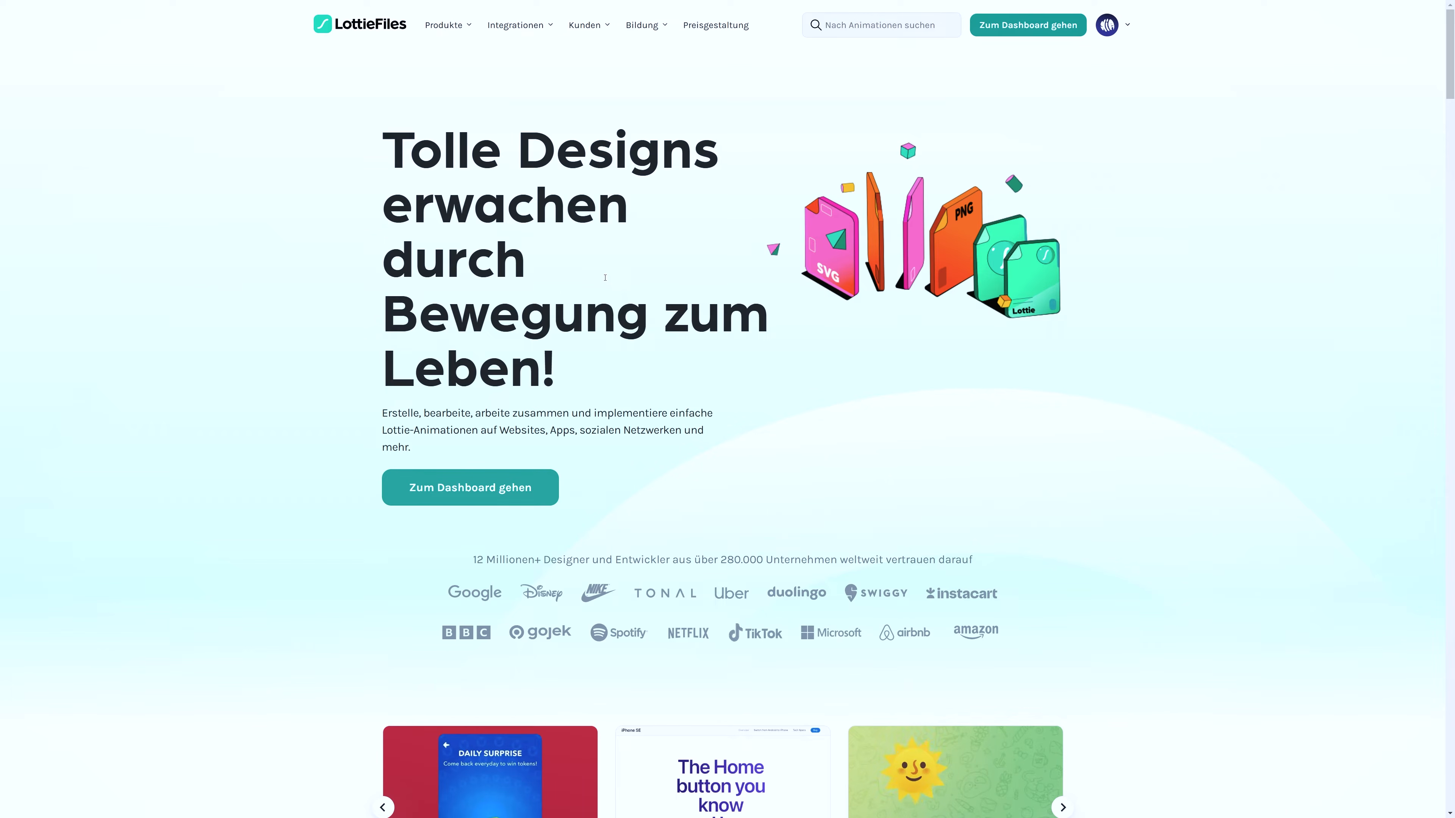
- Open the Lottie Creator product page and launch Lottie Creator
{"action": "mouse_move", "coordinate": [467, 34]}
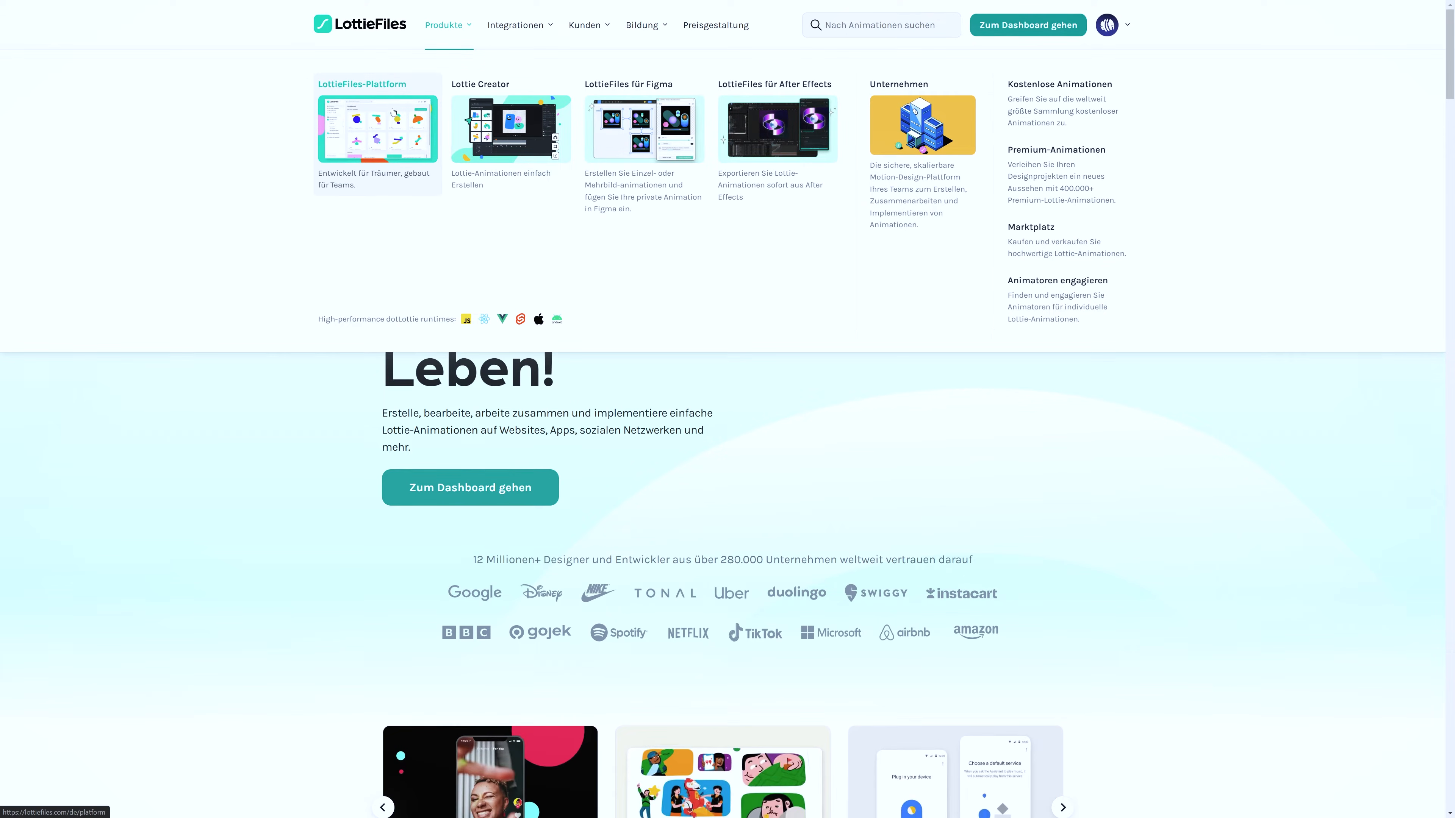
{"action": "left_click", "coordinate": [441, 184]}
{"action": "mouse_move", "coordinate": [750, 130]}
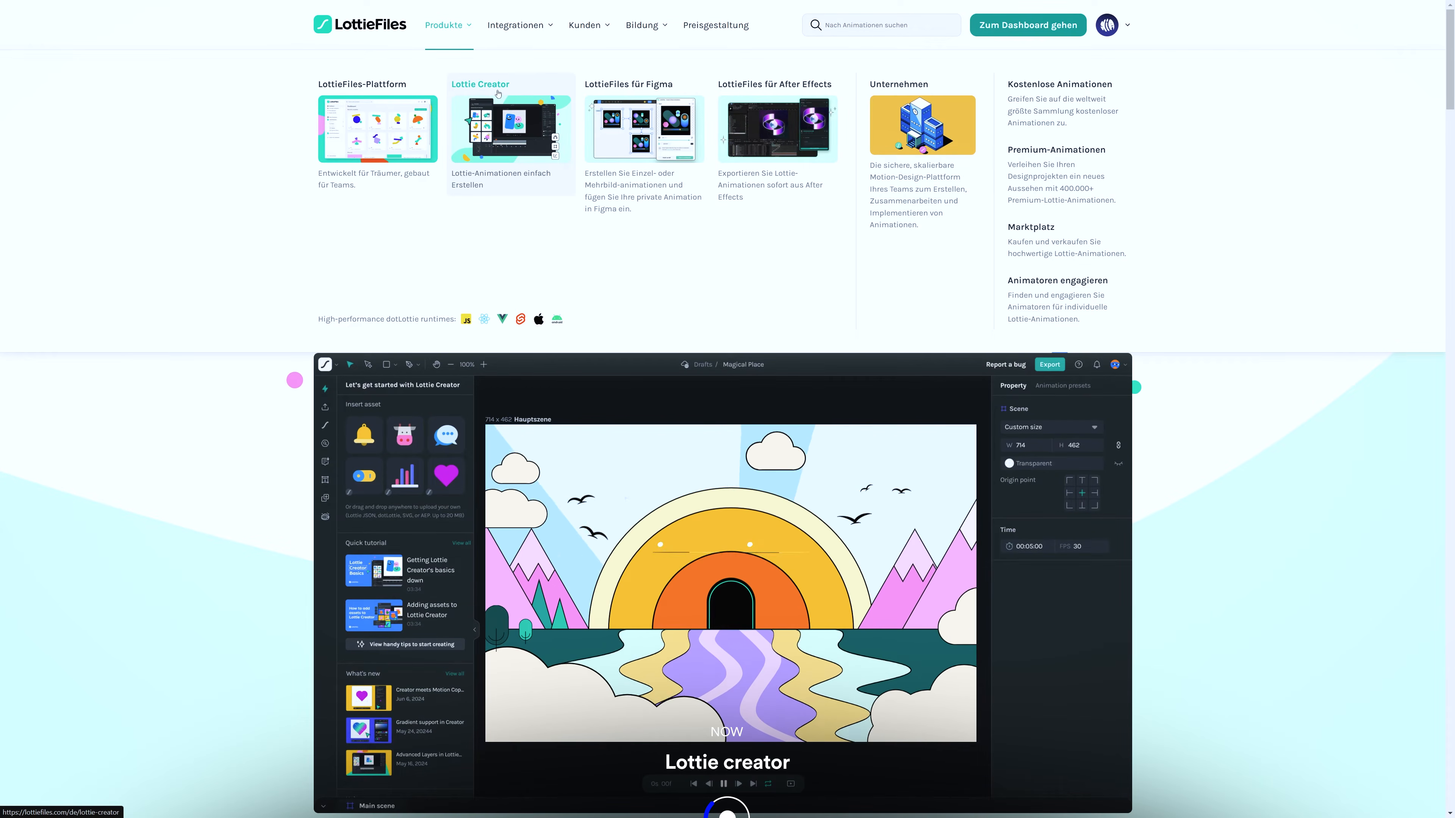
{"action": "left_click", "coordinate": [499, 95]}
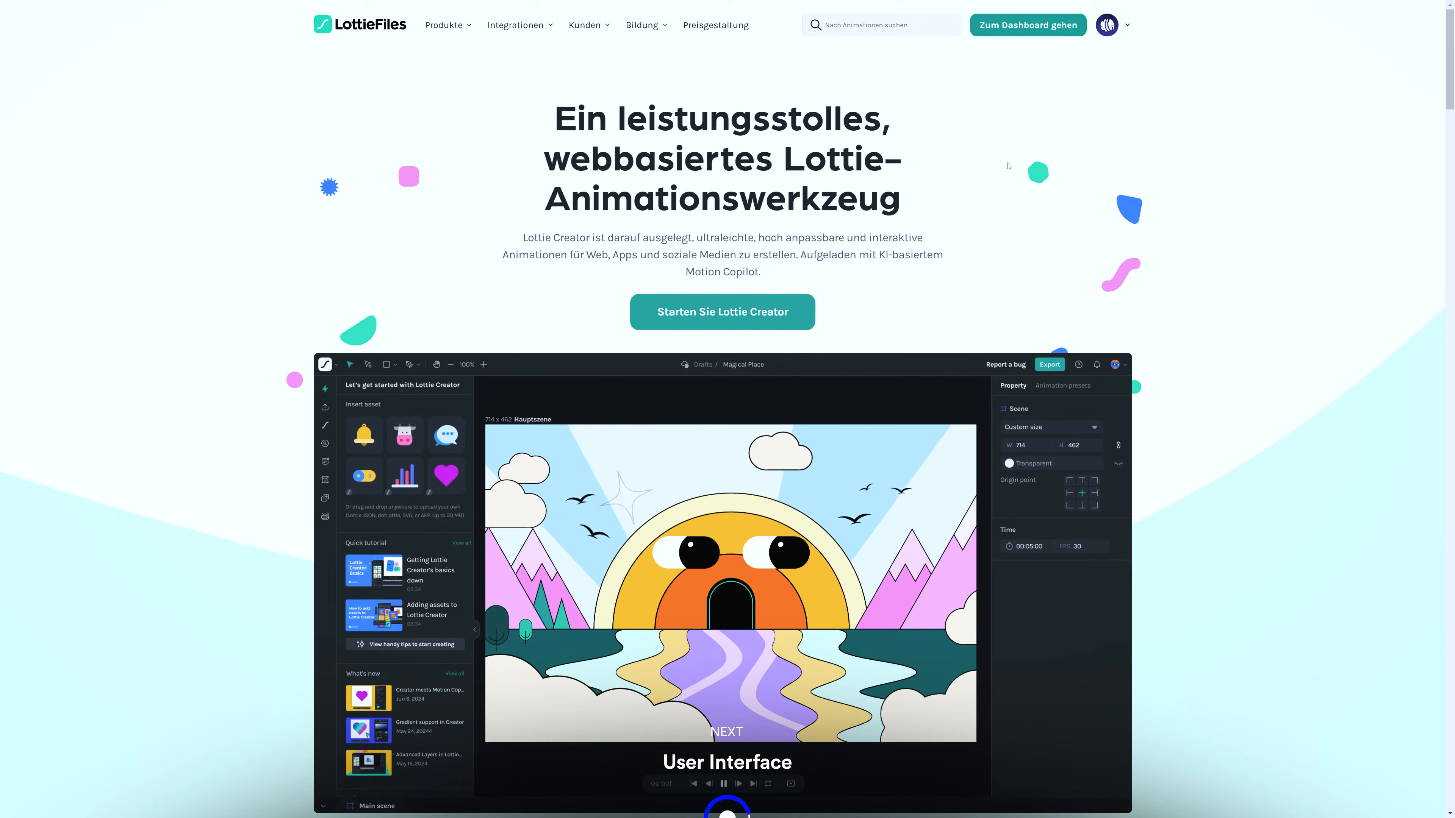
{"action": "left_click", "coordinate": [1107, 25]}
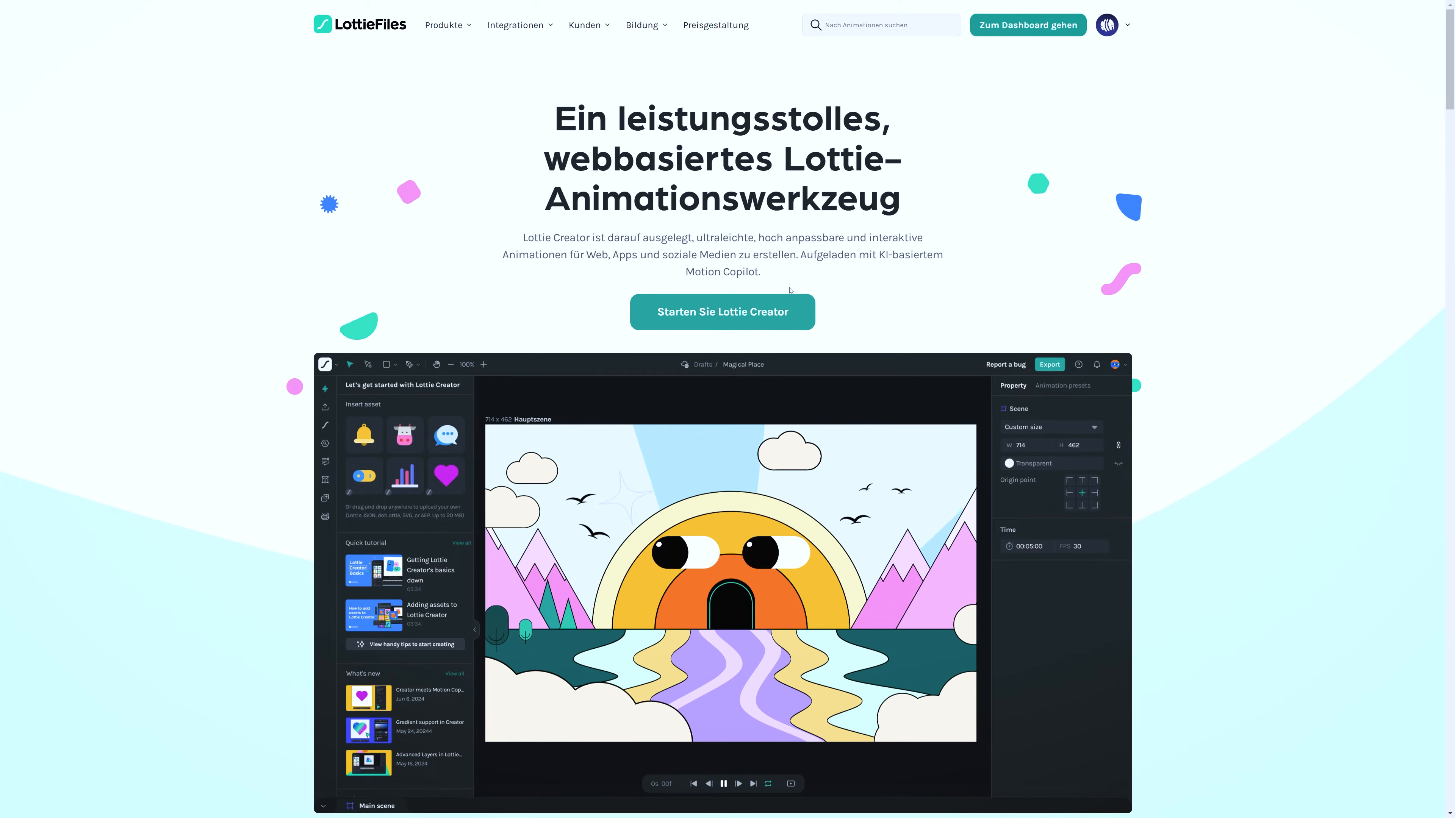
{"action": "left_click", "coordinate": [794, 325]}
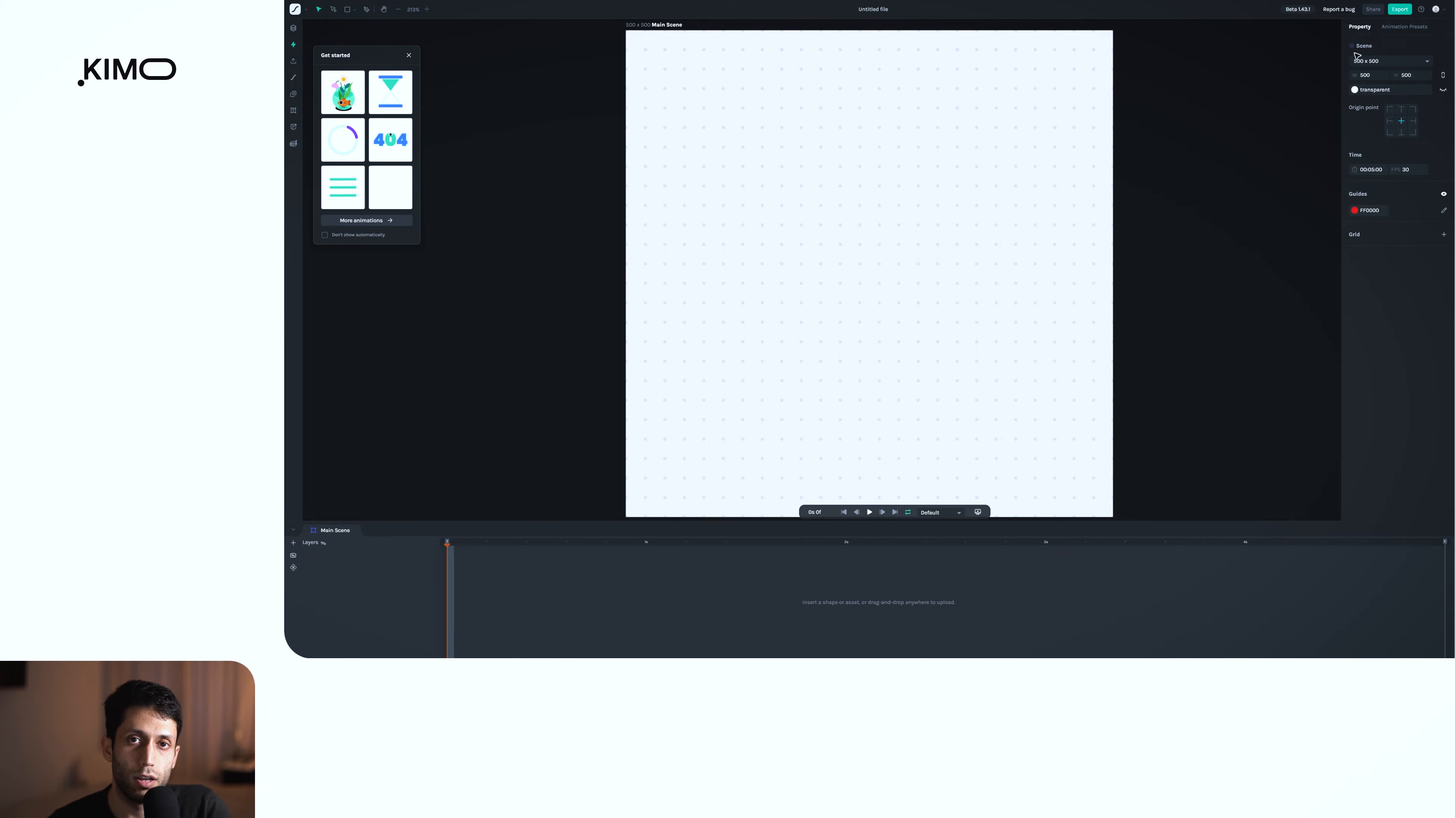
- Look at the available animation presets and return to the scene properties
{"action": "left_click", "coordinate": [1404, 26]}
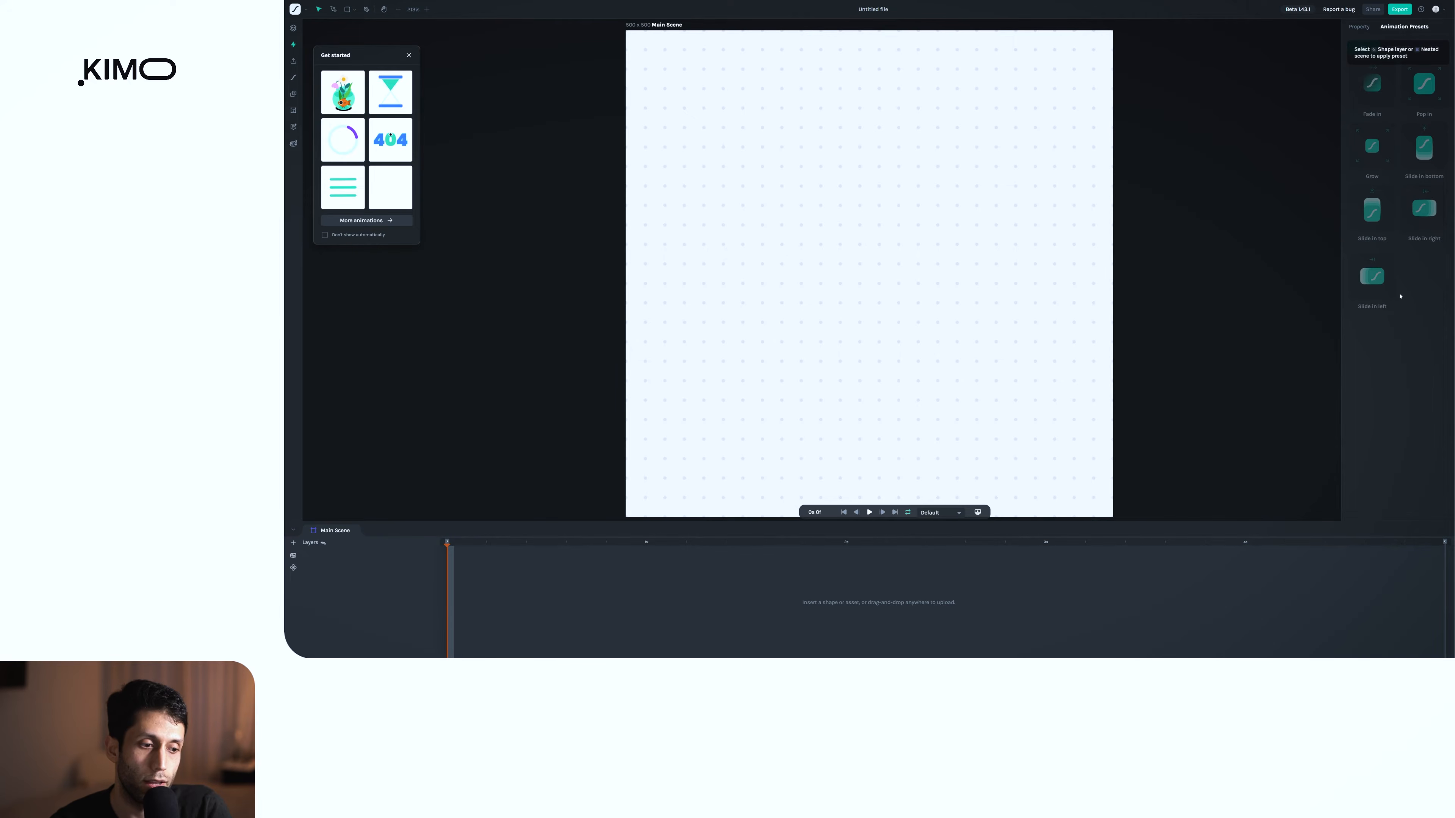
{"action": "left_click", "coordinate": [1360, 27]}
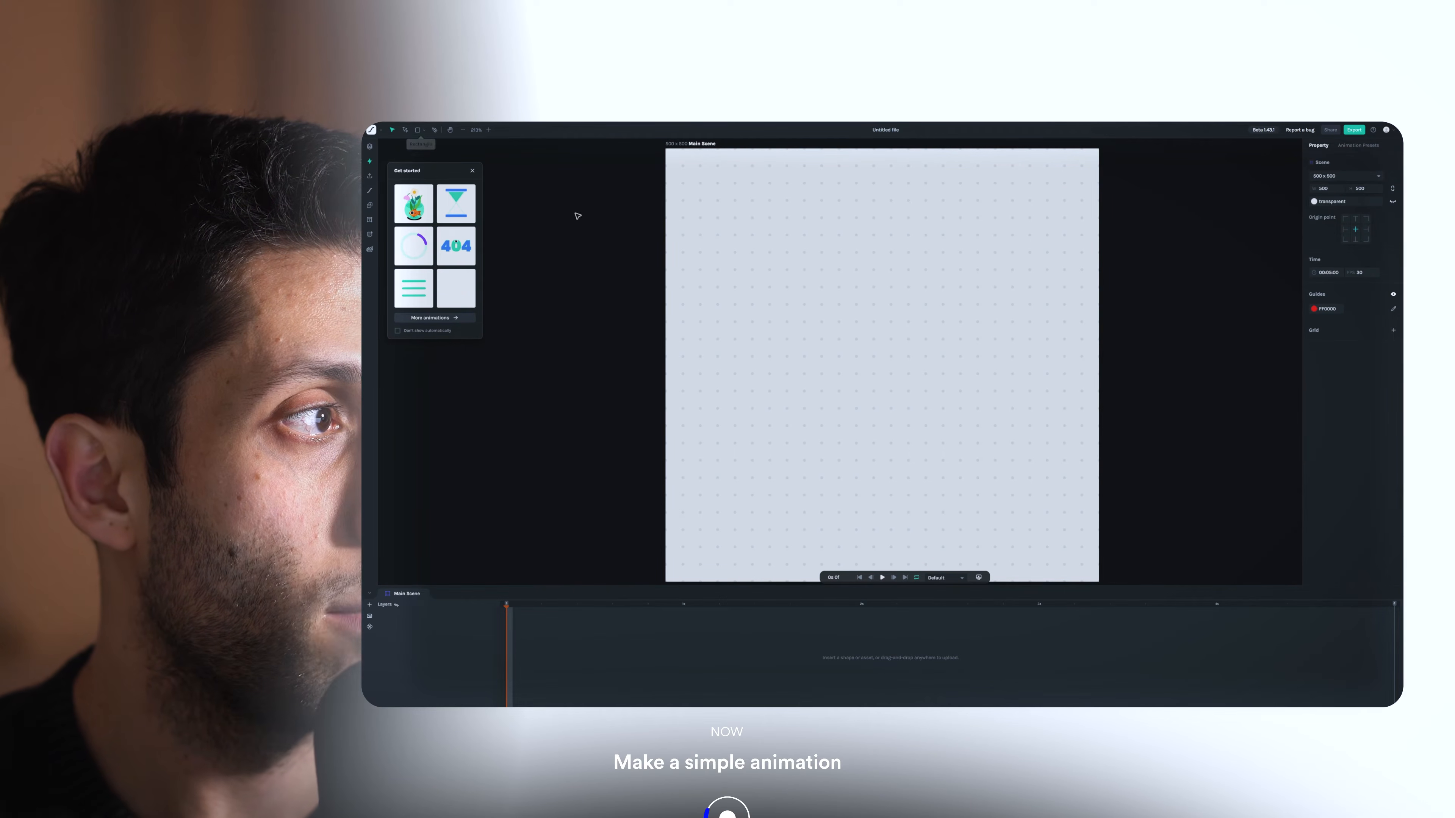
- Draw a circle with the Ellipse tool and move it to about X 138, Y 257 on the canvas
{"action": "left_click", "coordinate": [424, 132]}
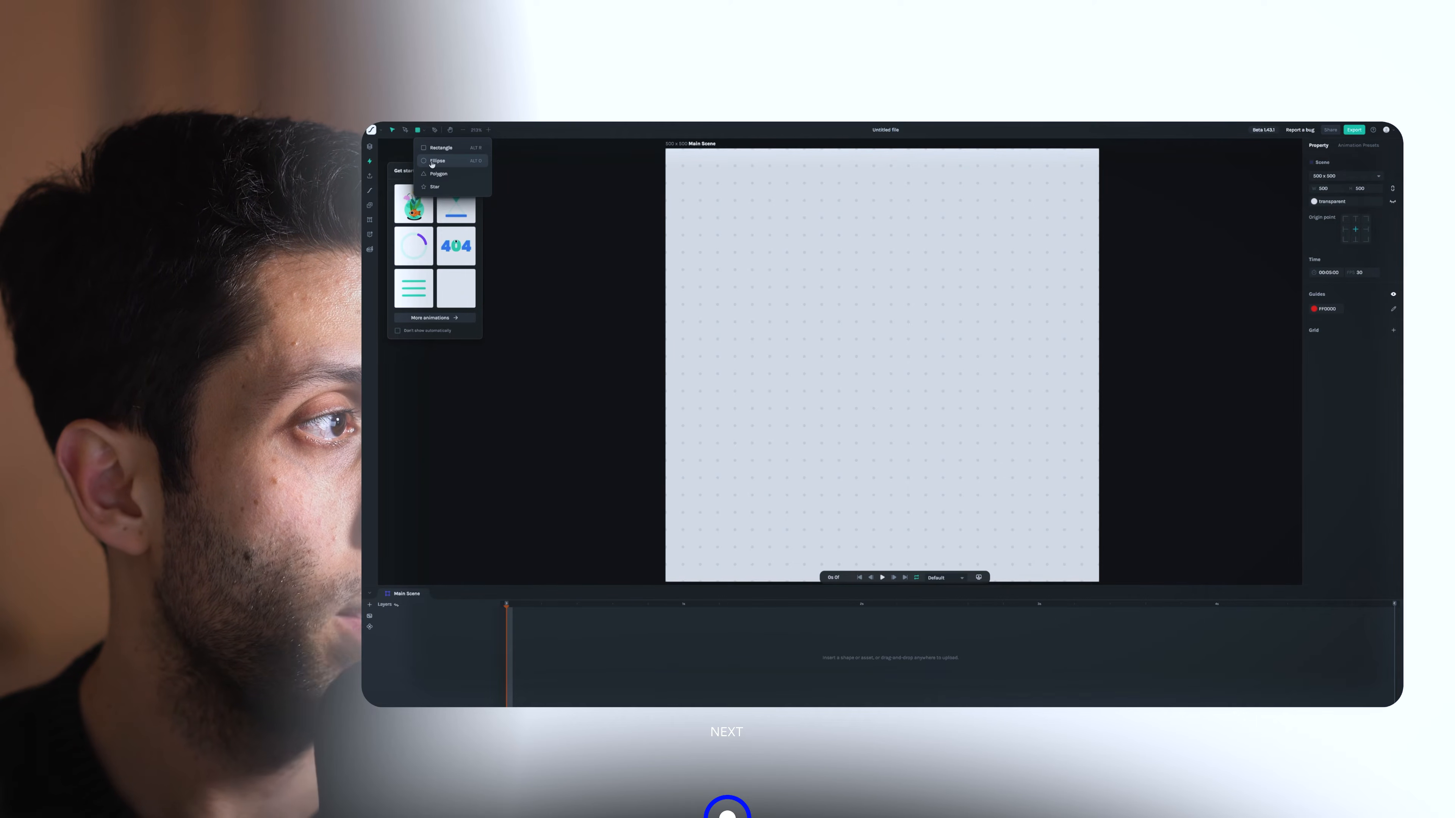
{"action": "left_click", "coordinate": [436, 161]}
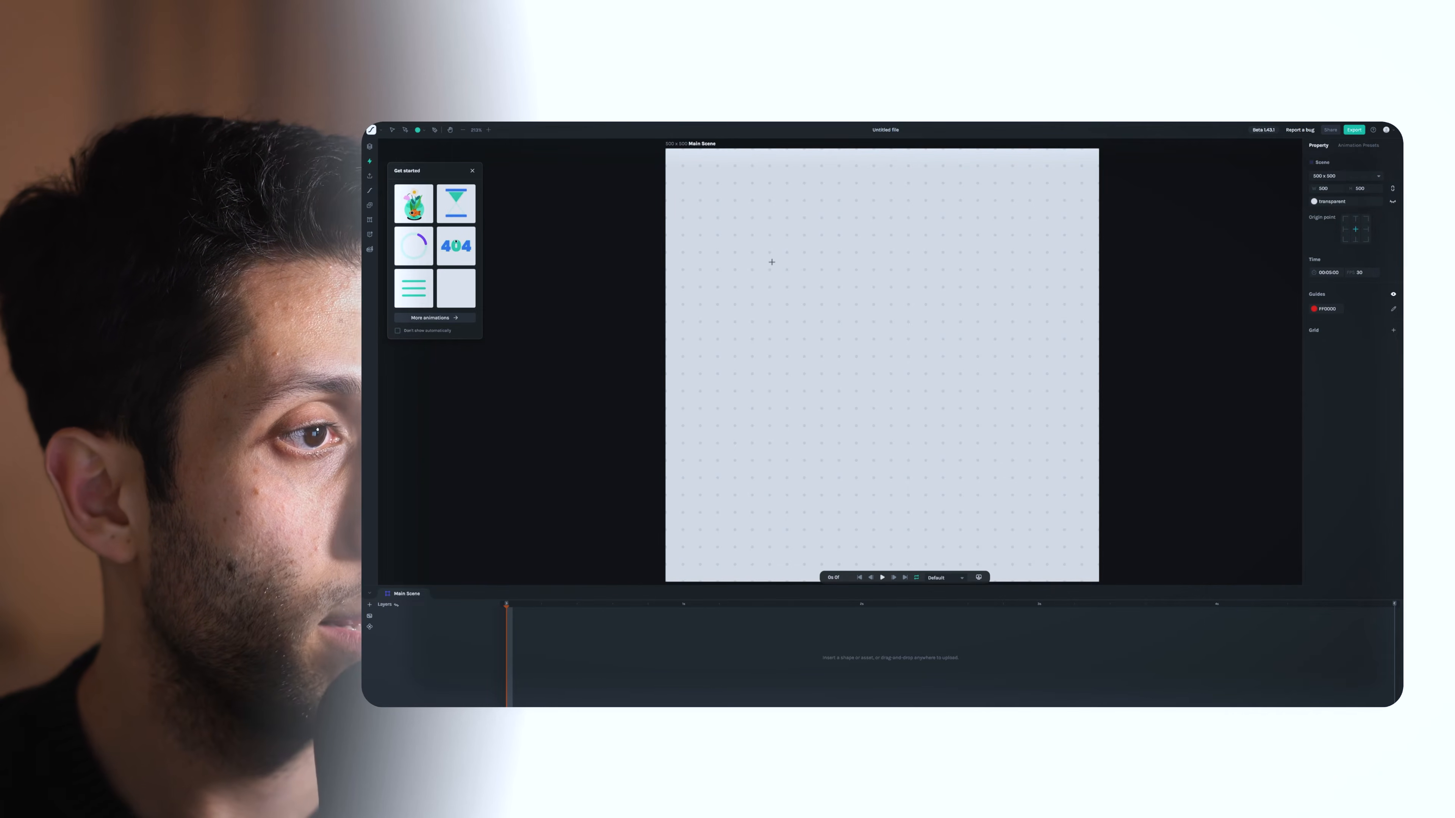
{"action": "left_click_drag", "start_coordinate": [774, 262], "coordinate": [929, 417]}
{"action": "left_click_drag", "start_coordinate": [887, 341], "coordinate": [810, 352]}
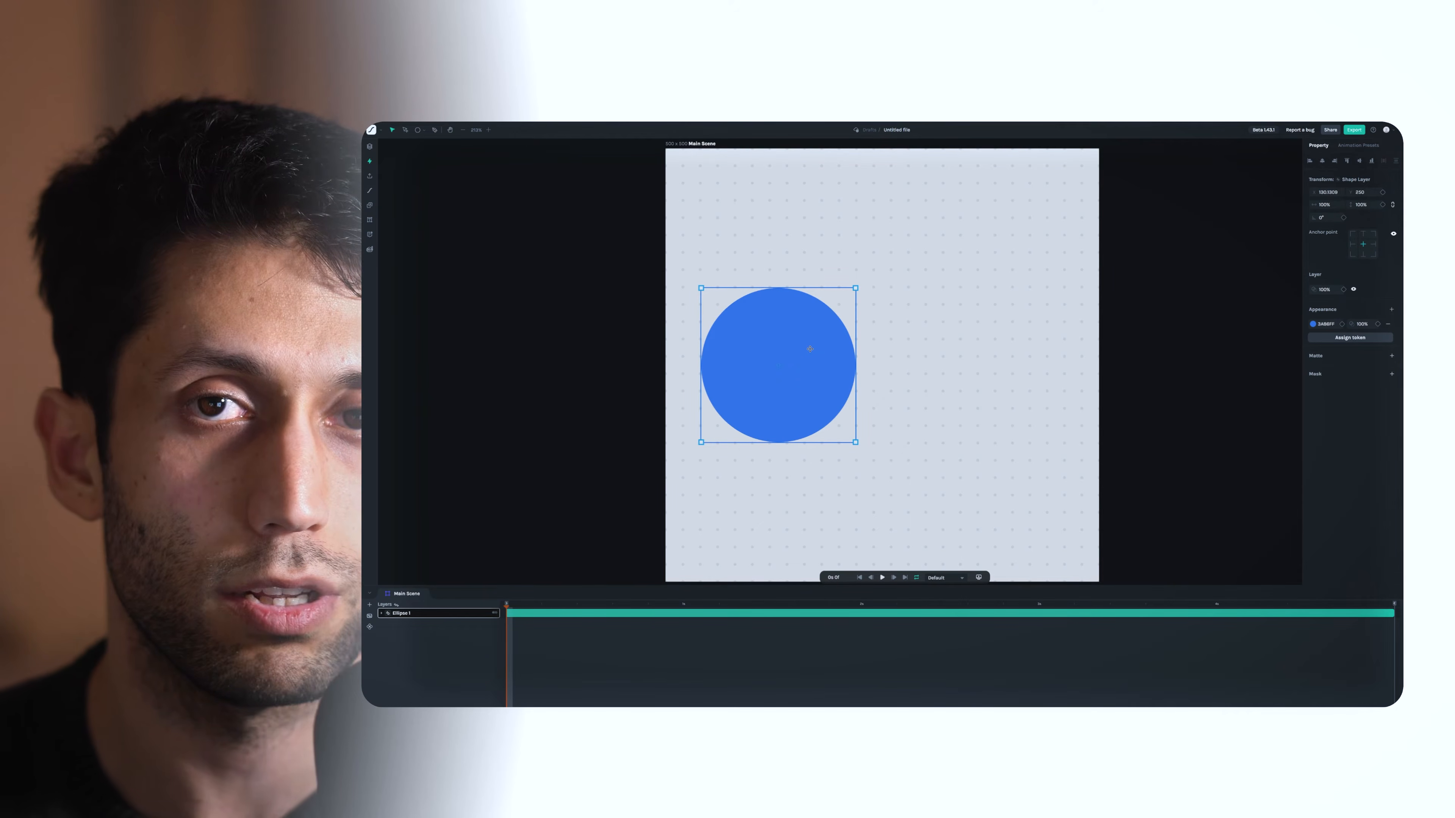
{"action": "mouse_move", "coordinate": [798, 360]}
{"action": "left_mouse_down"}
{"action": "mouse_move", "coordinate": [889, 388]}
{"action": "mouse_move", "coordinate": [762, 382]}
{"action": "mouse_move", "coordinate": [805, 367]}
{"action": "left_mouse_up"}
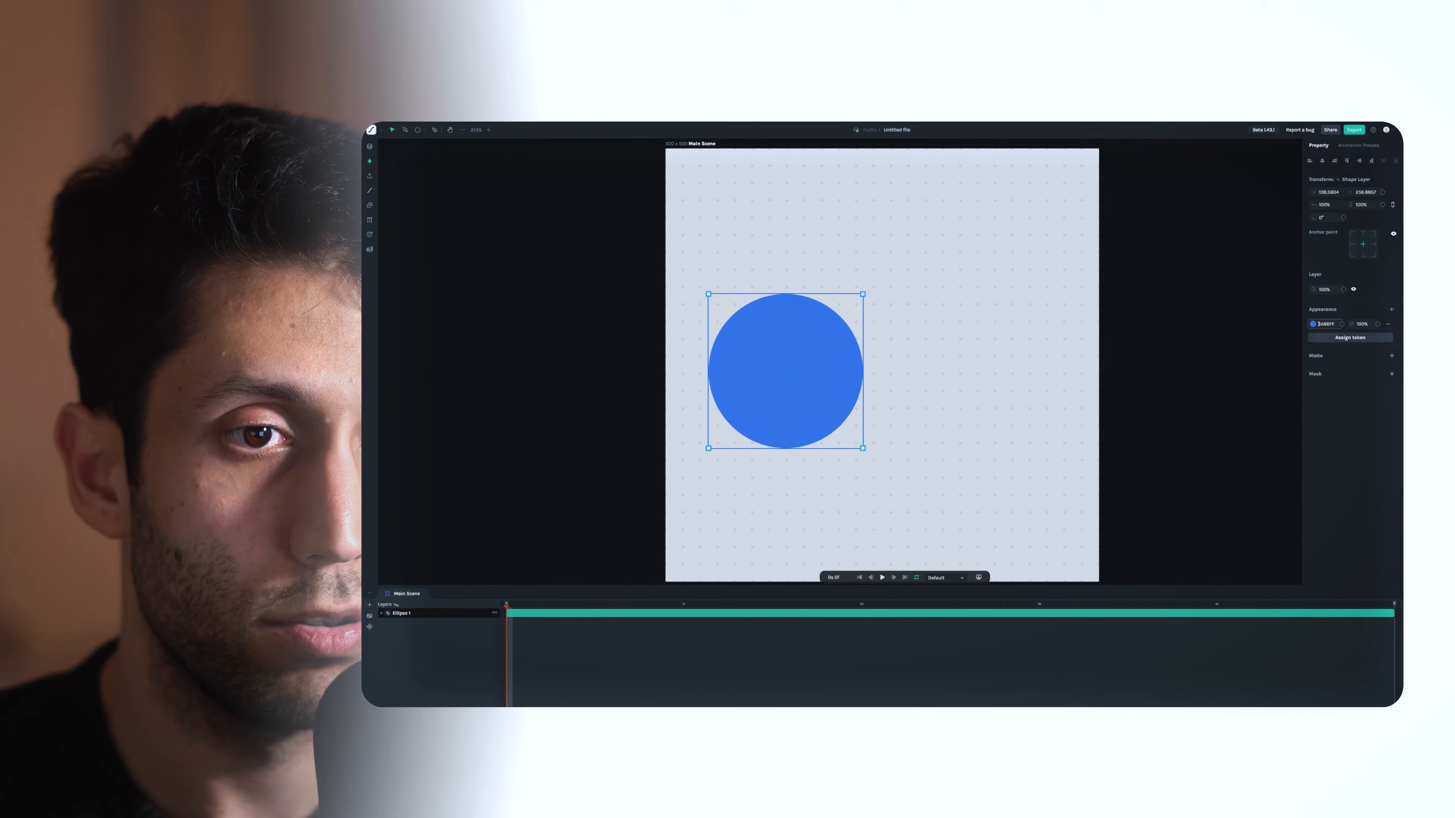
- Change the circle's fill to a deeper, more saturated blue
{"action": "left_click", "coordinate": [1313, 325]}
{"action": "mouse_move", "coordinate": [1270, 317]}
{"action": "left_mouse_down"}
{"action": "mouse_move", "coordinate": [1274, 333]}
{"action": "mouse_move", "coordinate": [1283, 299]}
{"action": "mouse_move", "coordinate": [1278, 331]}
{"action": "mouse_move", "coordinate": [1286, 294]}
{"action": "left_mouse_up"}
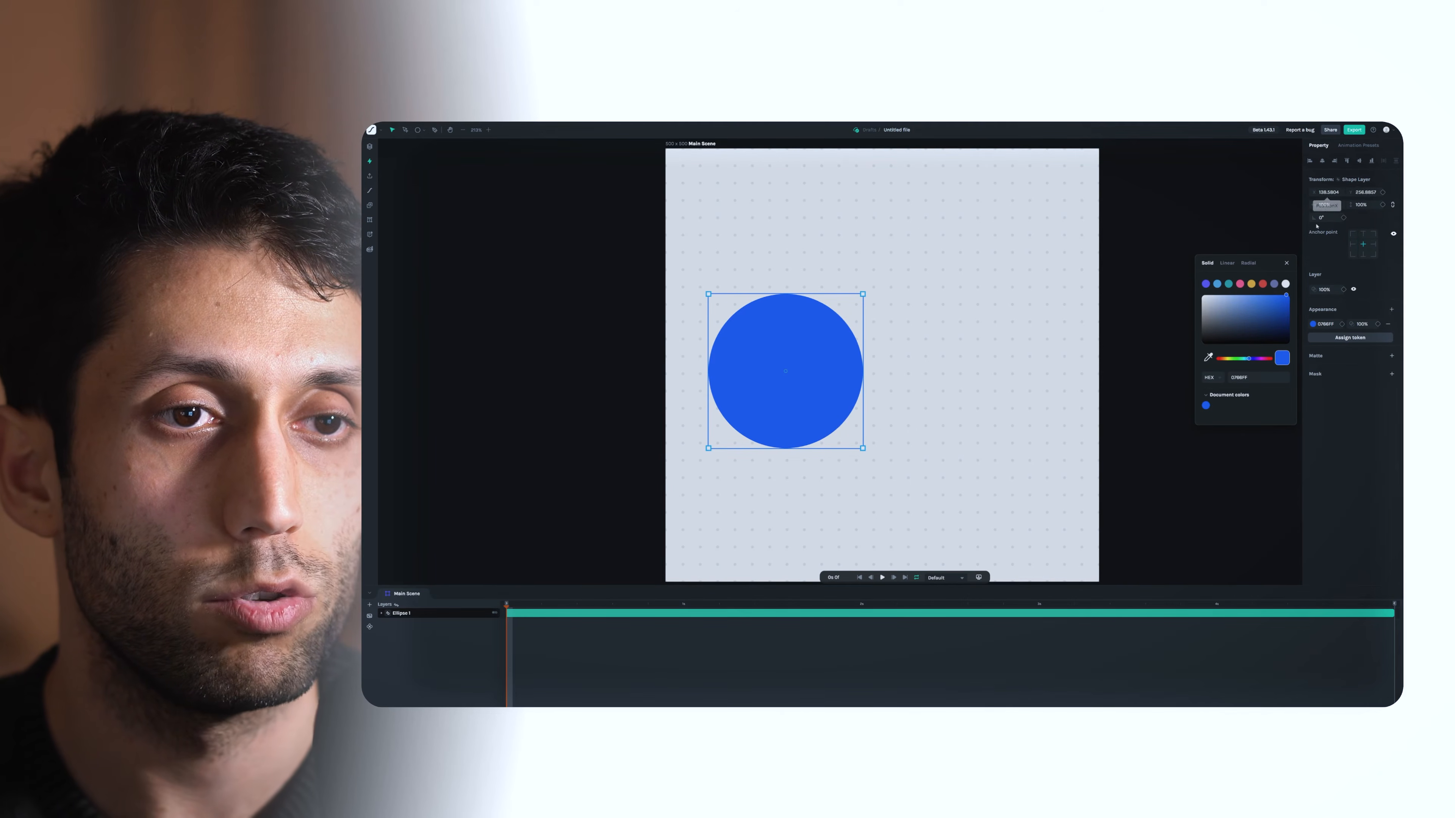
{"action": "left_click", "coordinate": [1289, 265]}
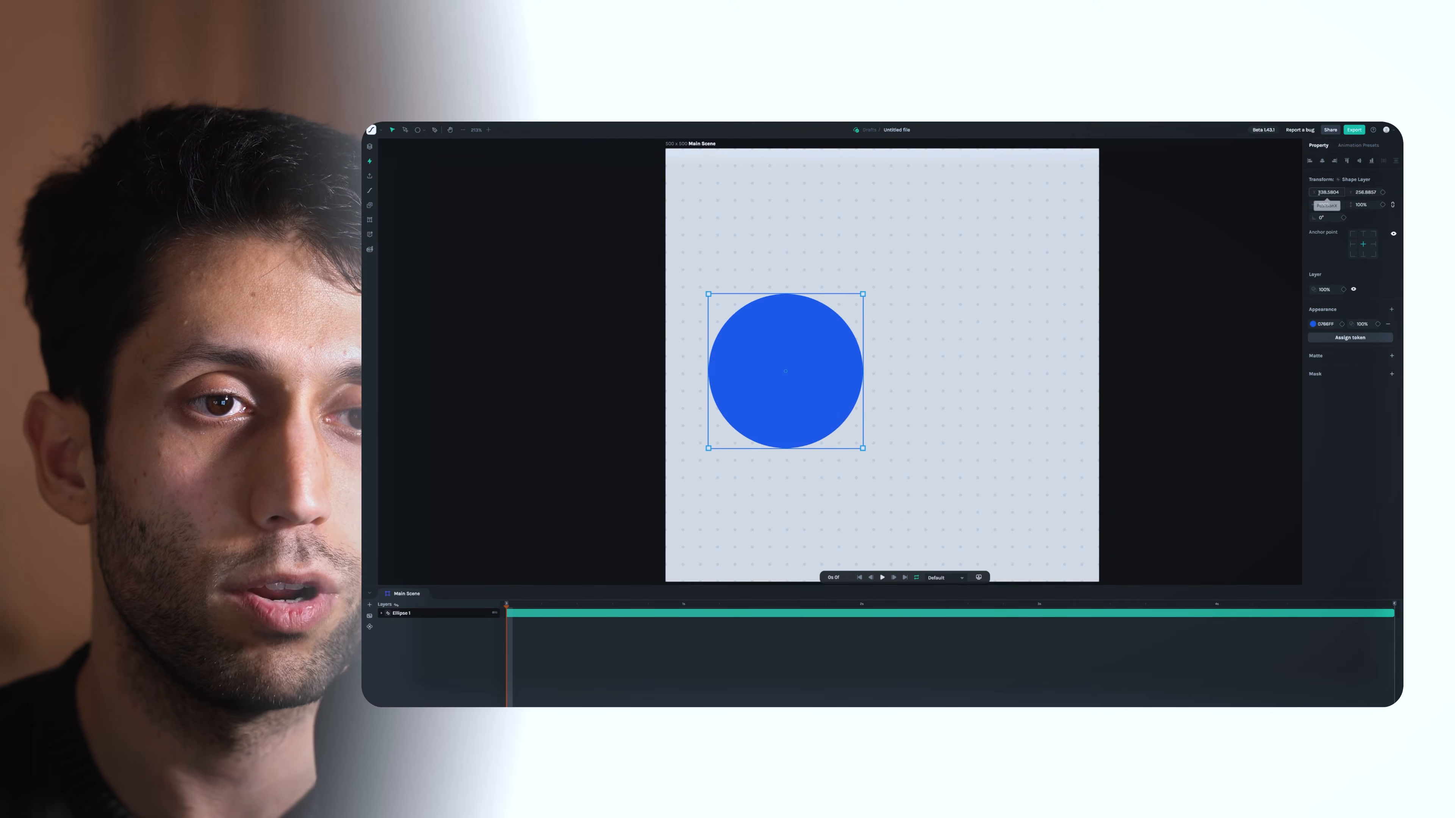
- Shift the circle horizontally to about X 153 and add a position keyframe at 0 seconds
{"action": "mouse_move", "coordinate": [1317, 194]}
{"action": "left_mouse_down"}
{"action": "mouse_move", "coordinate": [1378, 190]}
{"action": "mouse_move", "coordinate": [1321, 184]}
{"action": "left_mouse_up"}
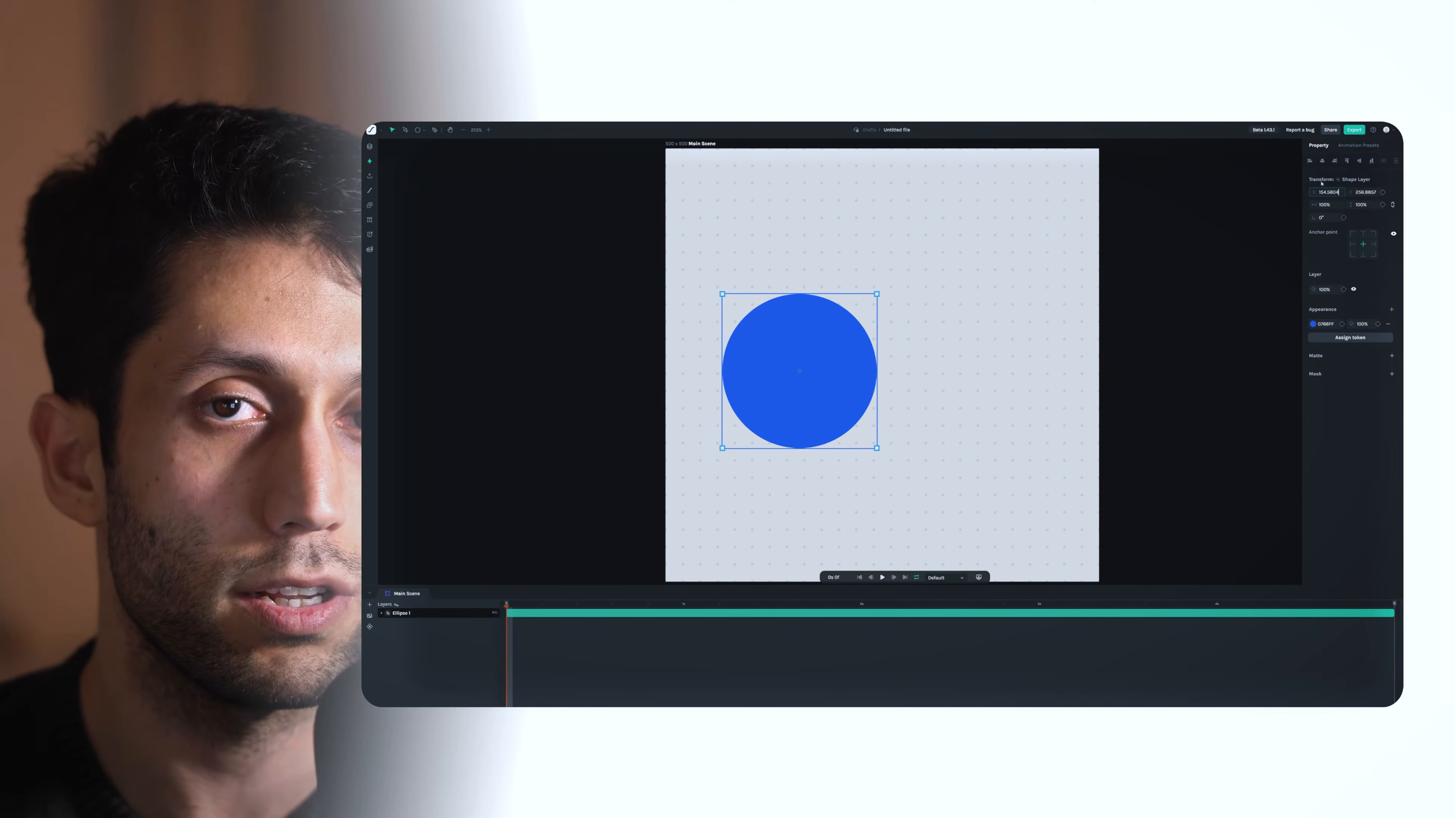
{"action": "mouse_move", "coordinate": [1321, 184]}
{"action": "left_mouse_down"}
{"action": "mouse_move", "coordinate": [1363, 192]}
{"action": "mouse_move", "coordinate": [1337, 201]}
{"action": "left_mouse_up"}
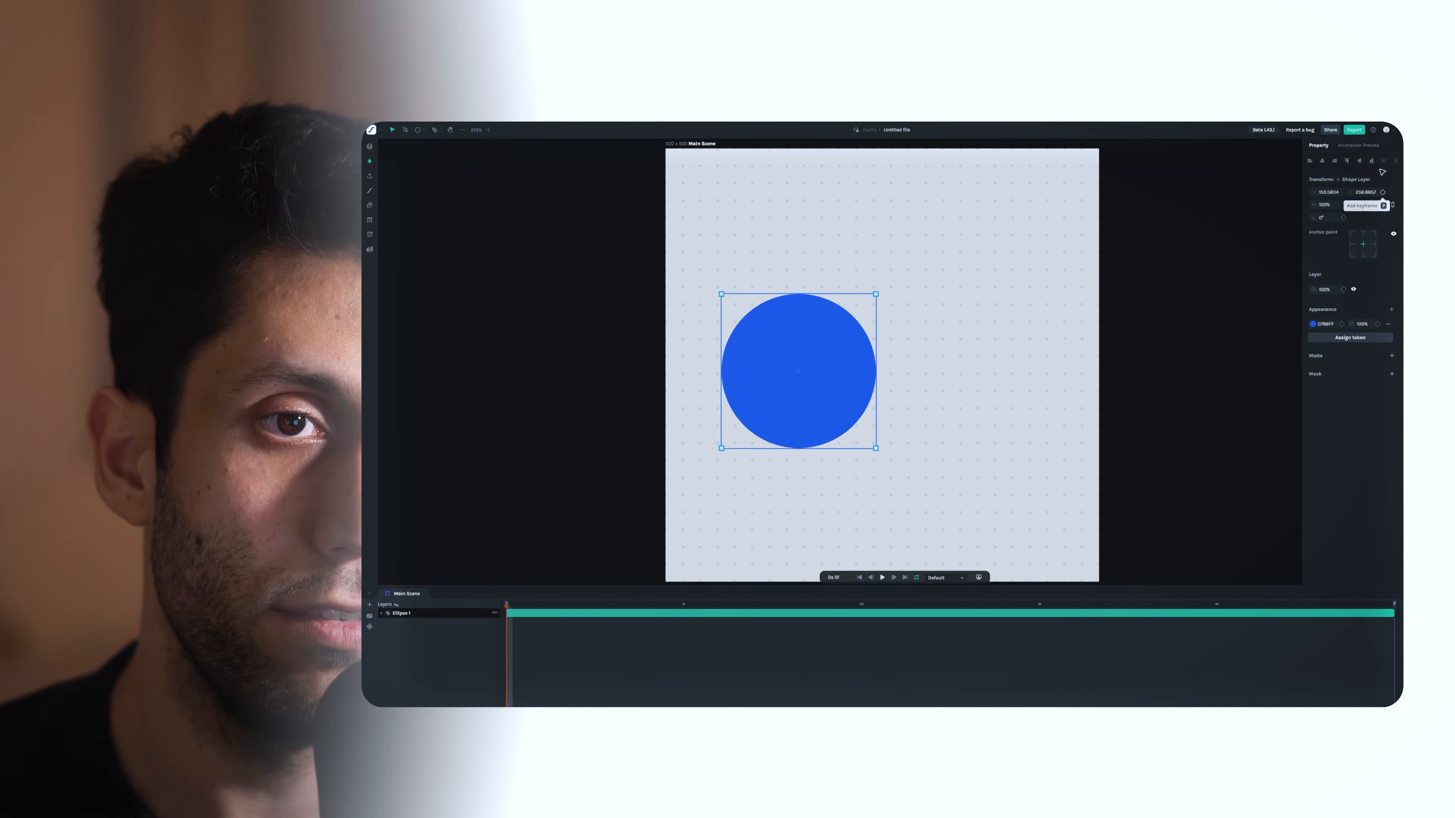
{"action": "left_click", "coordinate": [1383, 191]}
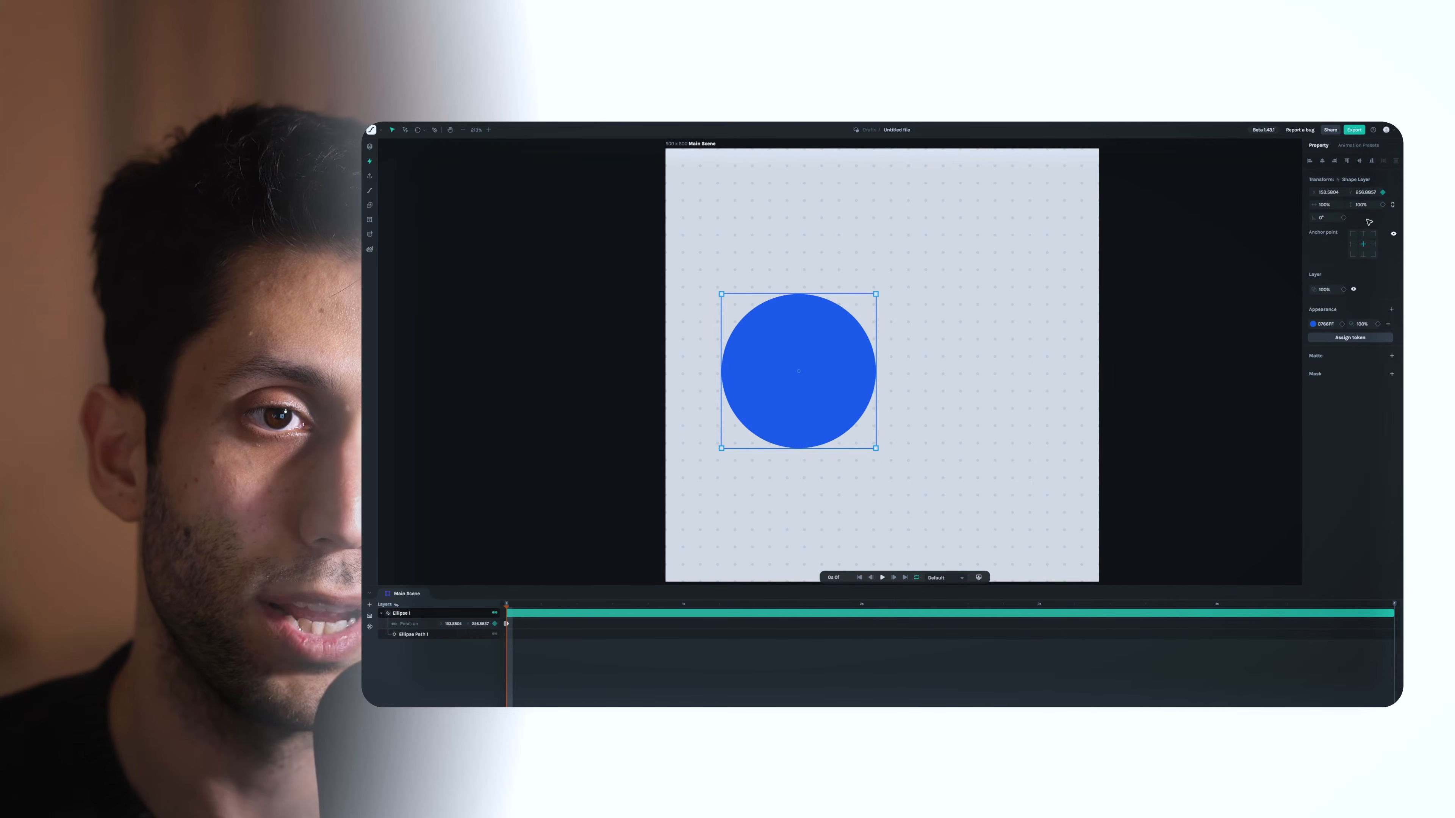
{"action": "mouse_move", "coordinate": [521, 610]}
{"action": "left_mouse_down"}
{"action": "mouse_move", "coordinate": [838, 625]}
{"action": "mouse_move", "coordinate": [508, 627]}
{"action": "left_mouse_up"}
{"action": "left_click", "coordinate": [1383, 192]}
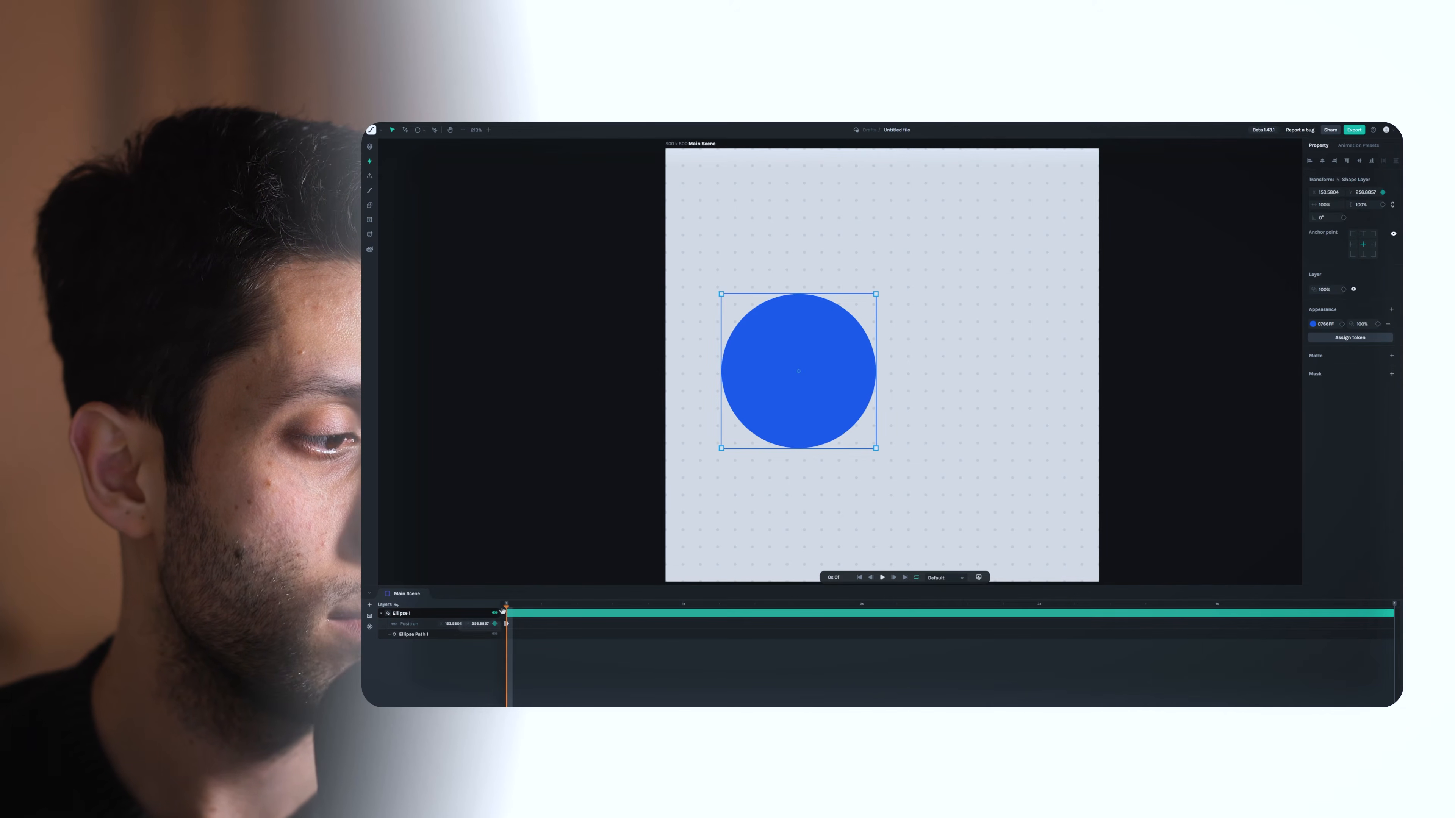
- Keyframe the circle's horizontal position at about X 367 at the 1-second mark
{"action": "left_click_drag", "start_coordinate": [510, 610], "coordinate": [684, 623]}
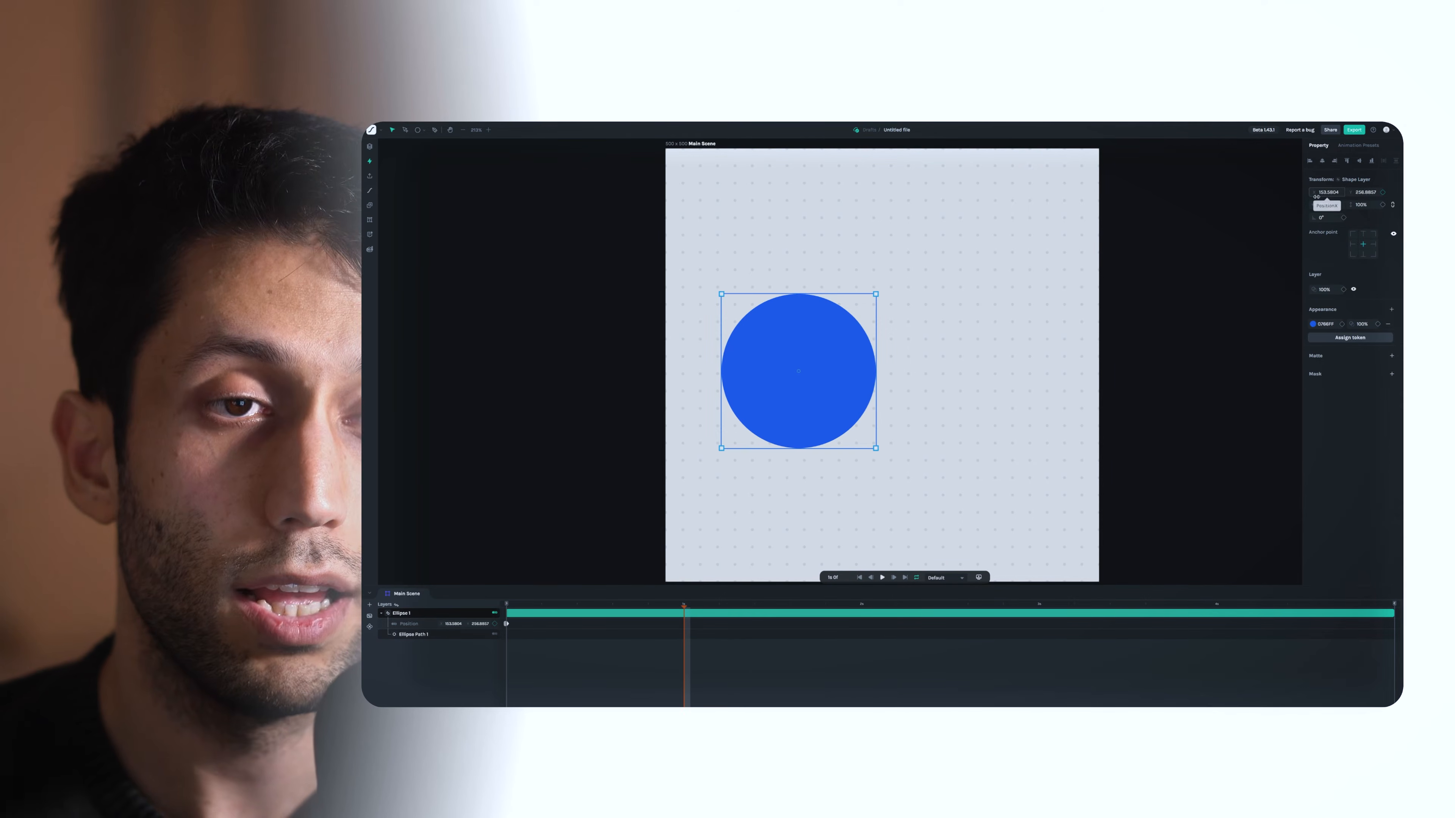
{"action": "left_click_drag", "start_coordinate": [1316, 196], "coordinate": [1398, 196]}
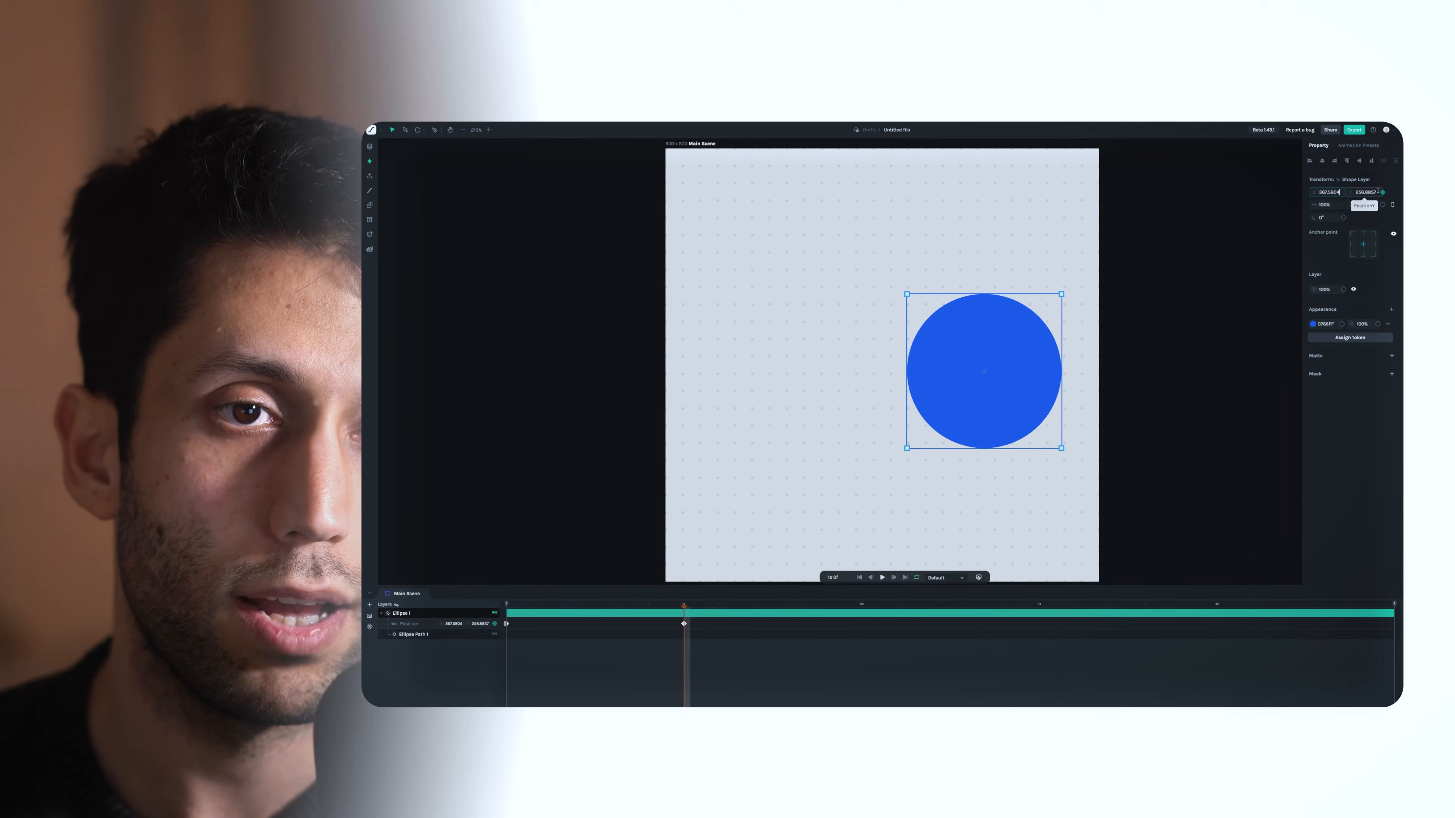
{"action": "left_click", "coordinate": [1328, 192]}
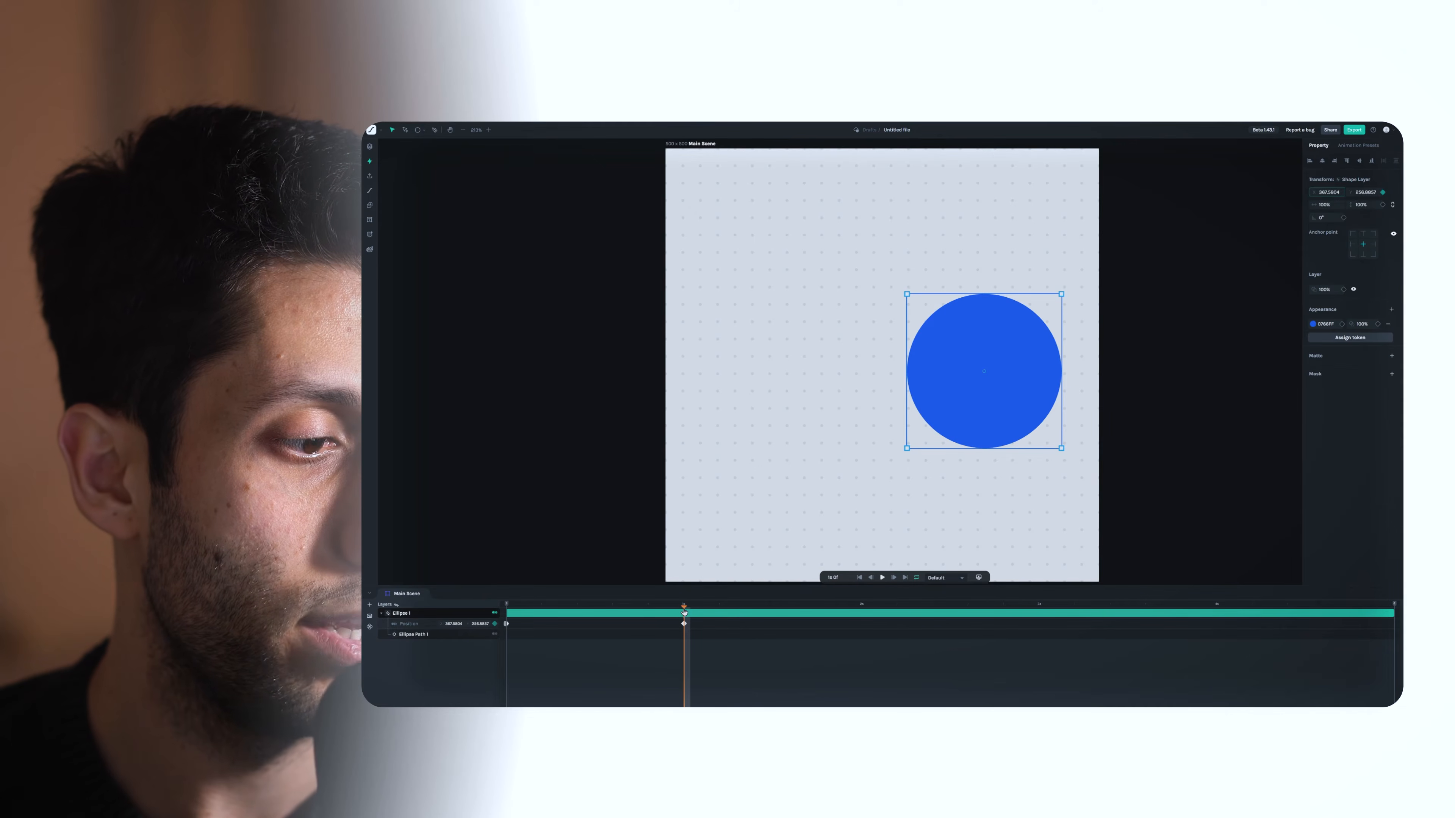
- Play the circle's movement from the first frame and stop the playback
{"action": "left_click_drag", "start_coordinate": [685, 611], "coordinate": [513, 618]}
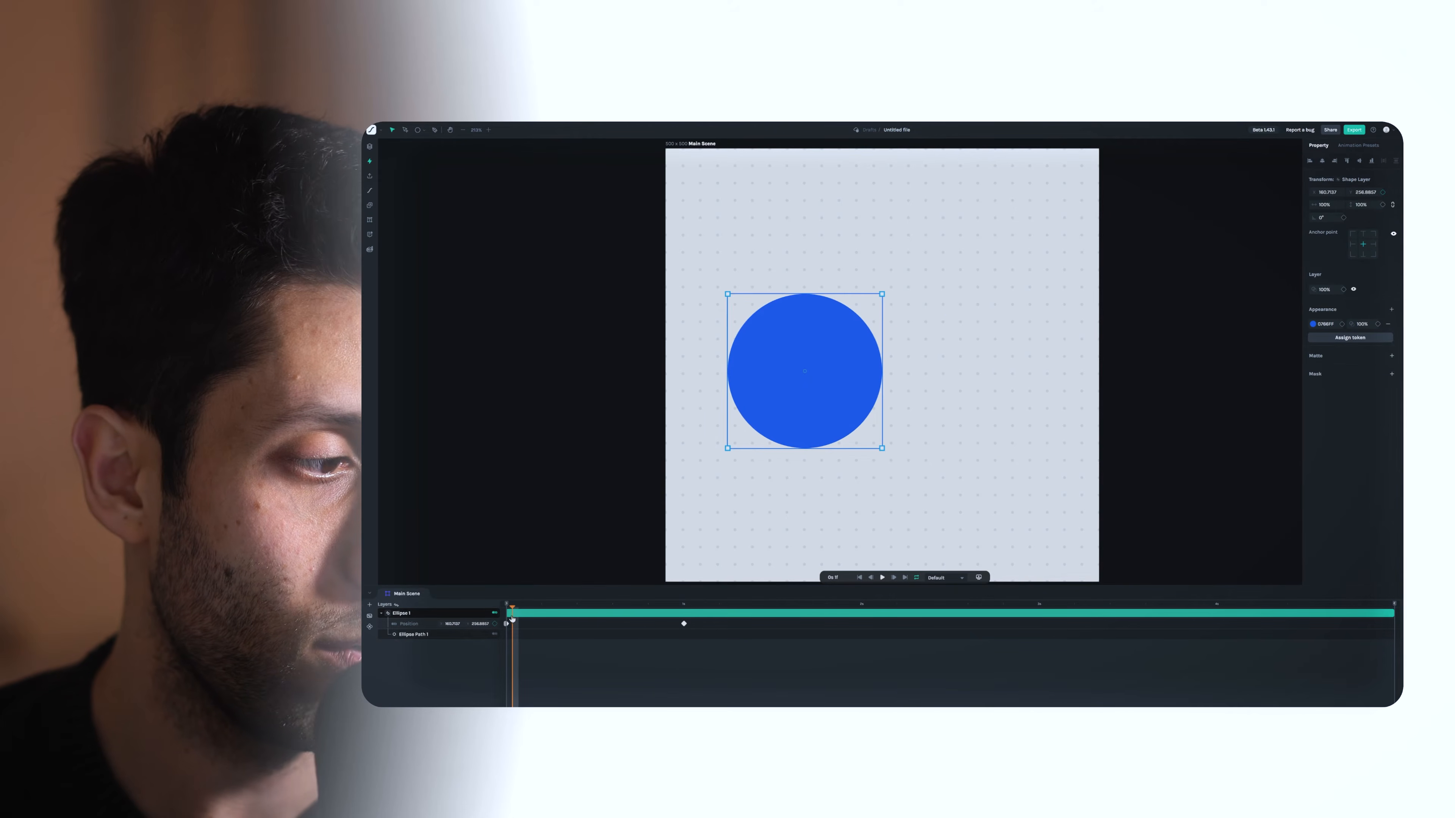
{"action": "key", "text": "Left"}
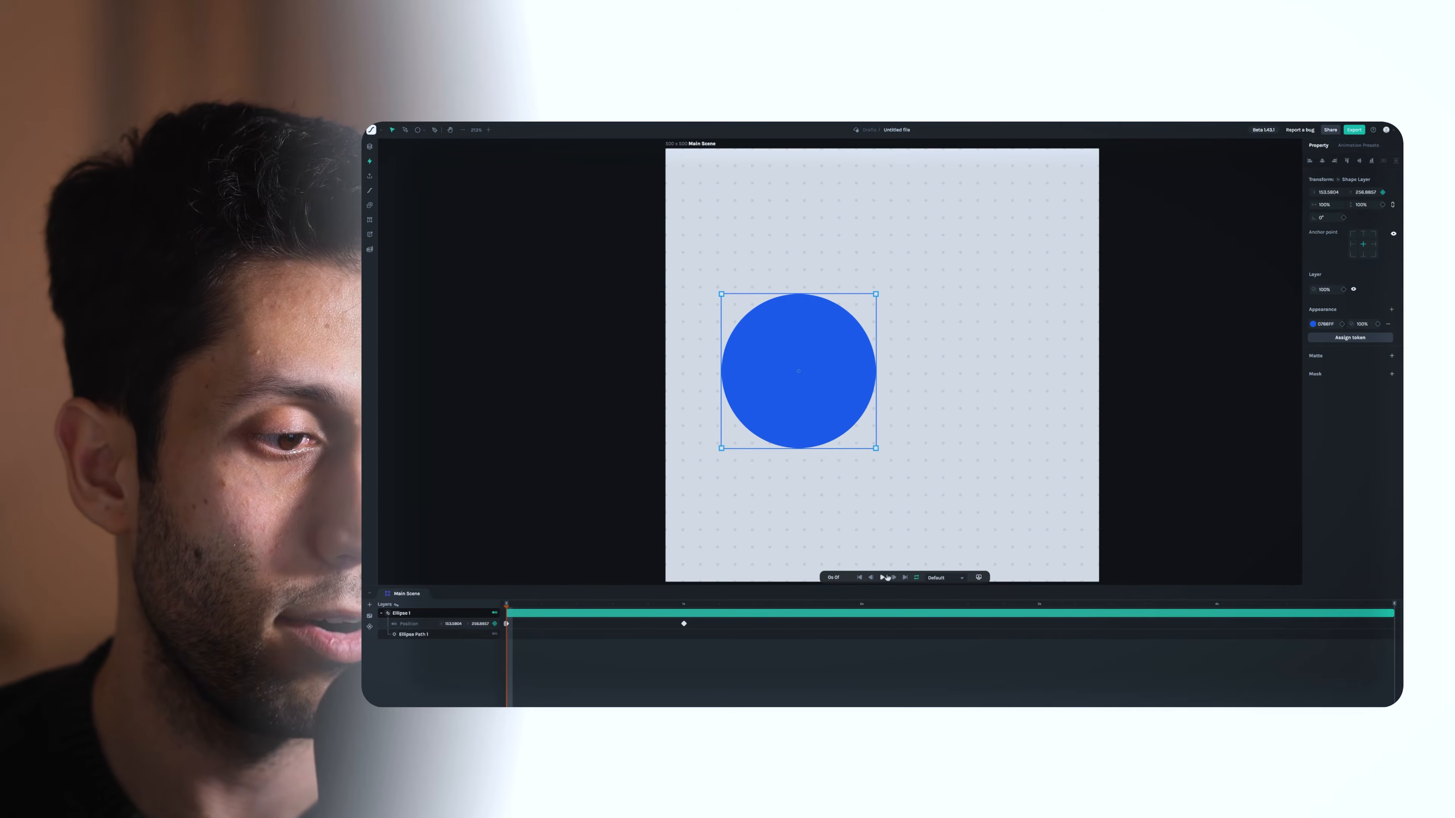
{"action": "left_click", "coordinate": [881, 577]}
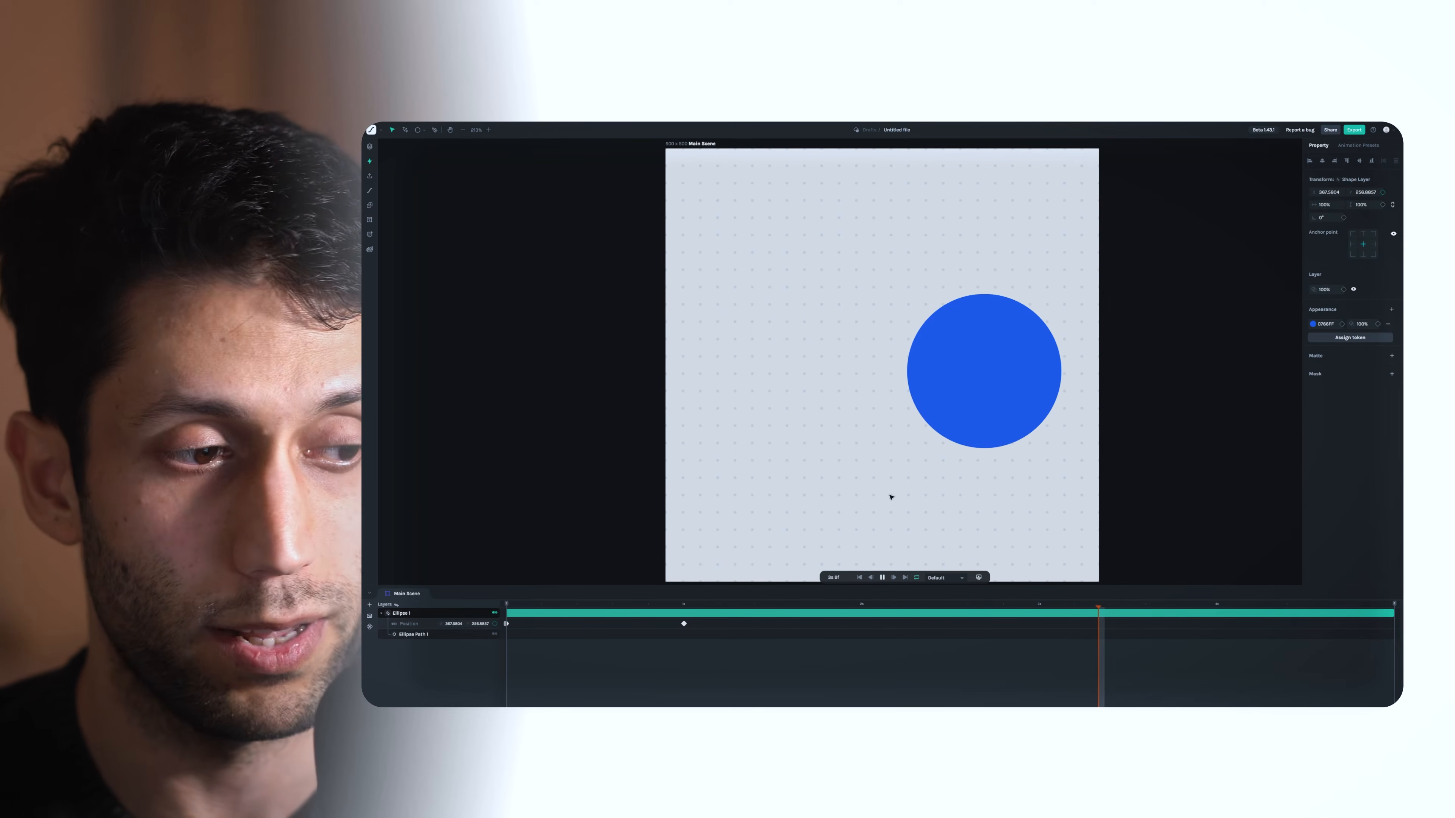
{"action": "left_click", "coordinate": [883, 579]}
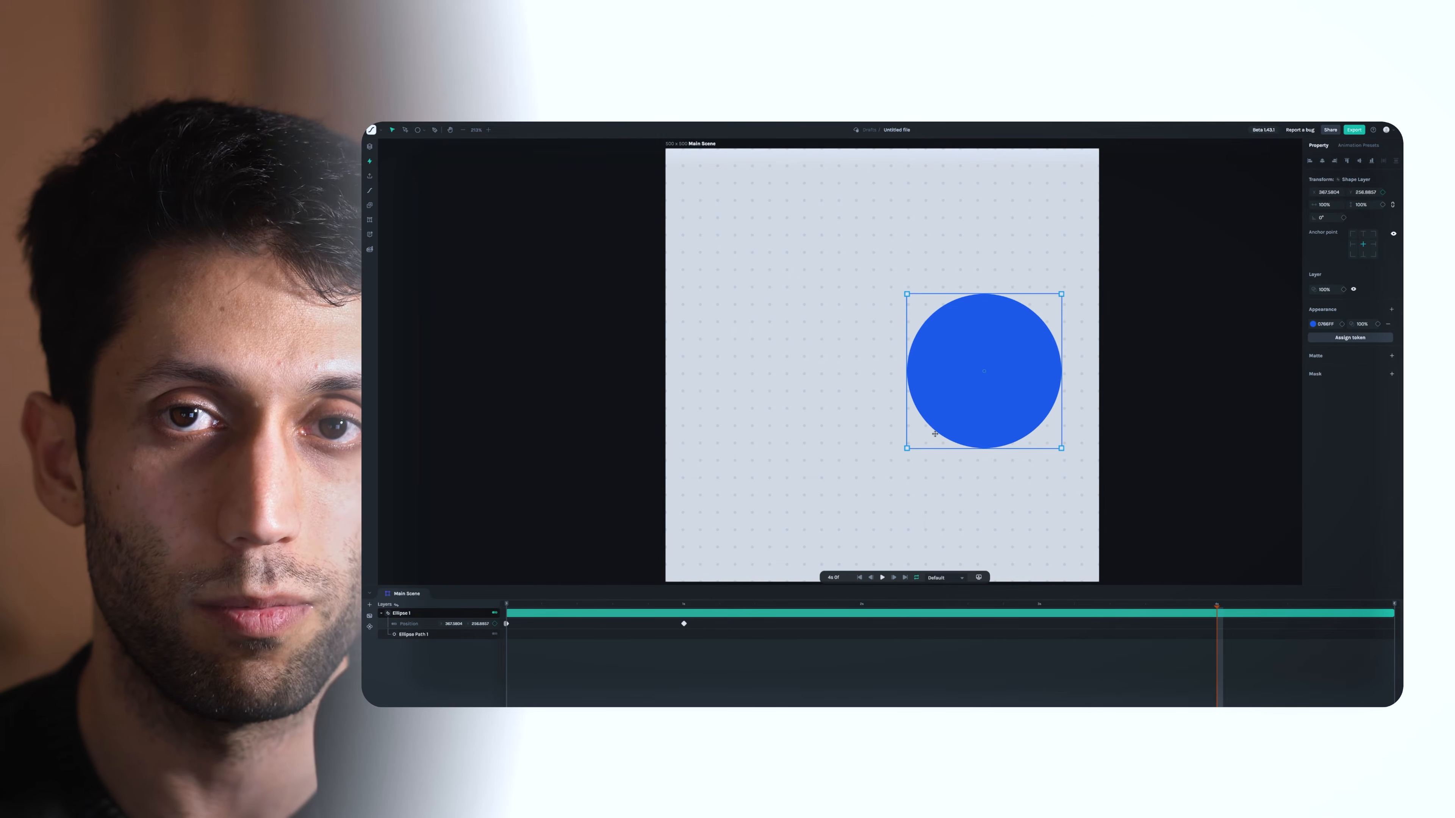
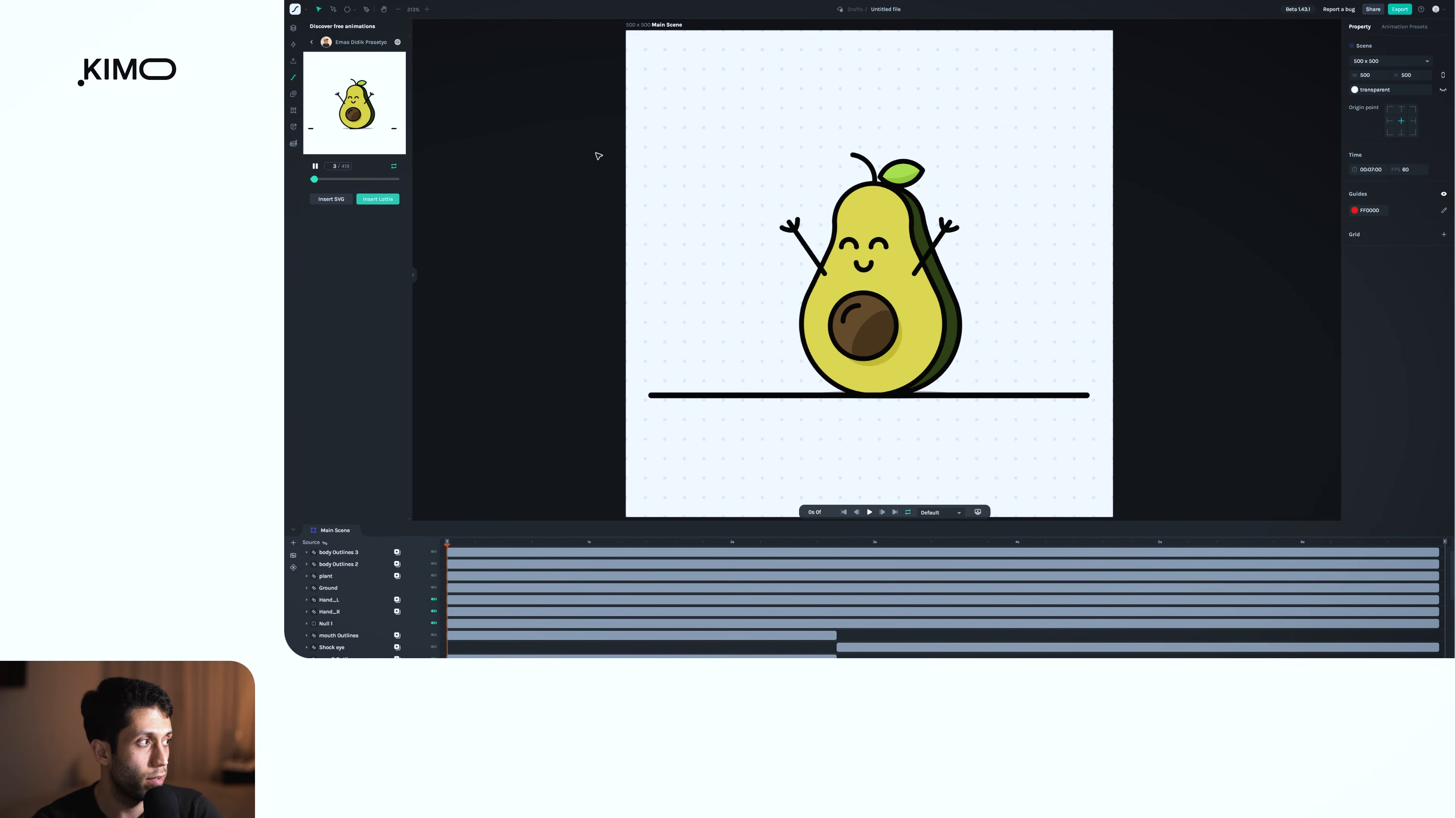
- Examine the avocado's layers in the Outliner by expanding seed Outlines 4, seed fill and seed shadow, toggling seed fill's visibility off and on
{"action": "left_click", "coordinate": [293, 30]}
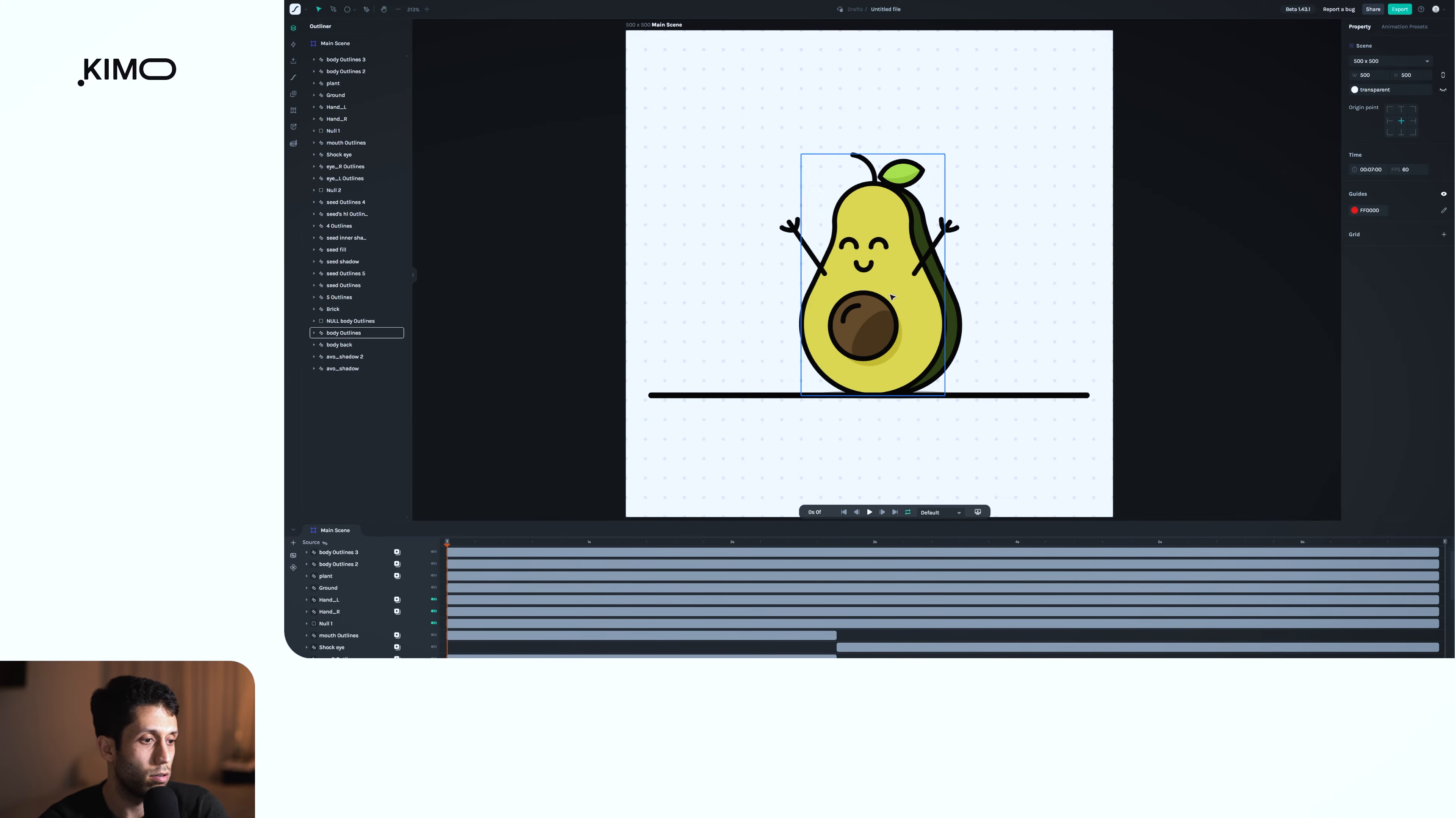
{"action": "left_click", "coordinate": [314, 202]}
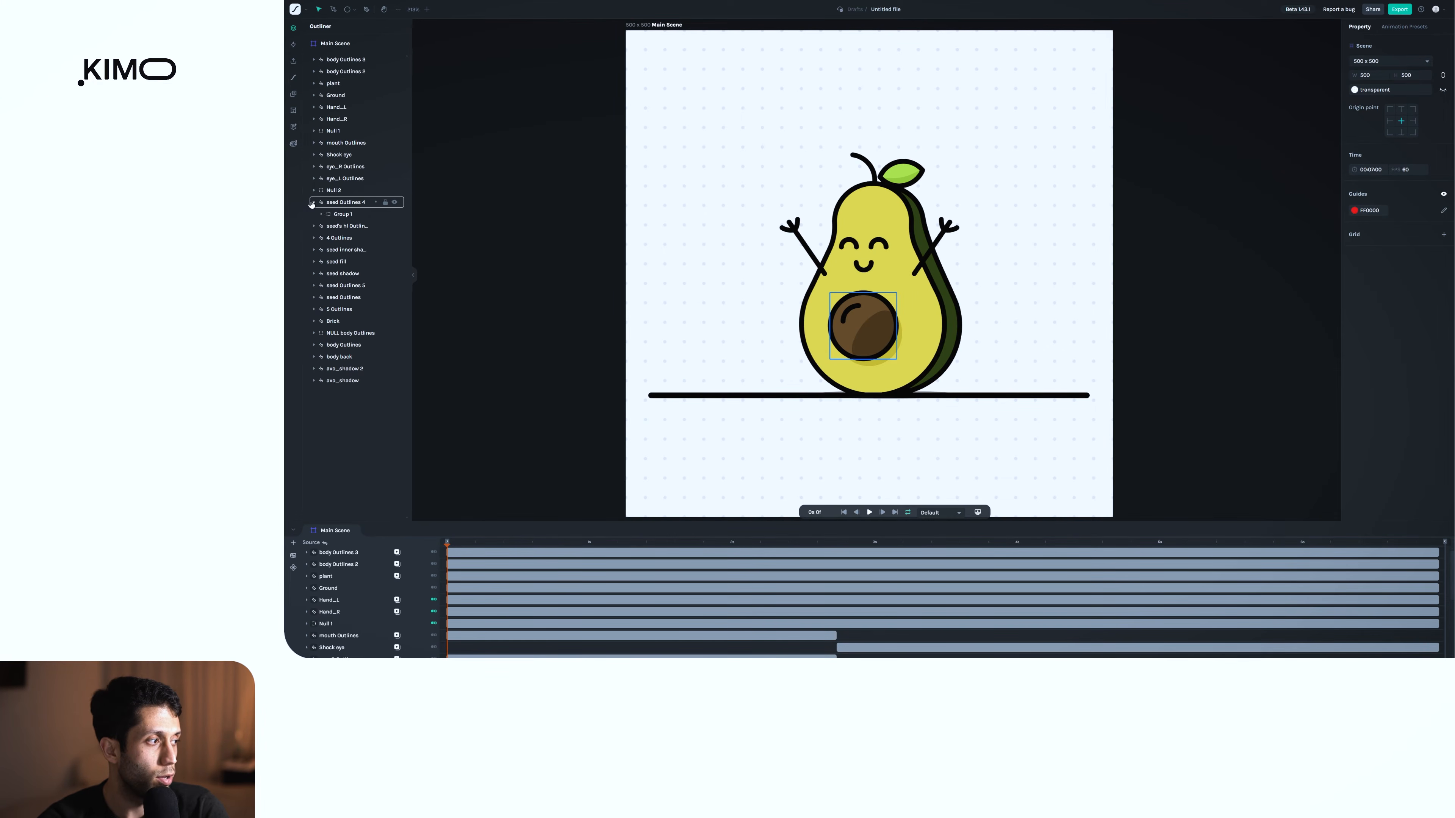
{"action": "left_click", "coordinate": [321, 214]}
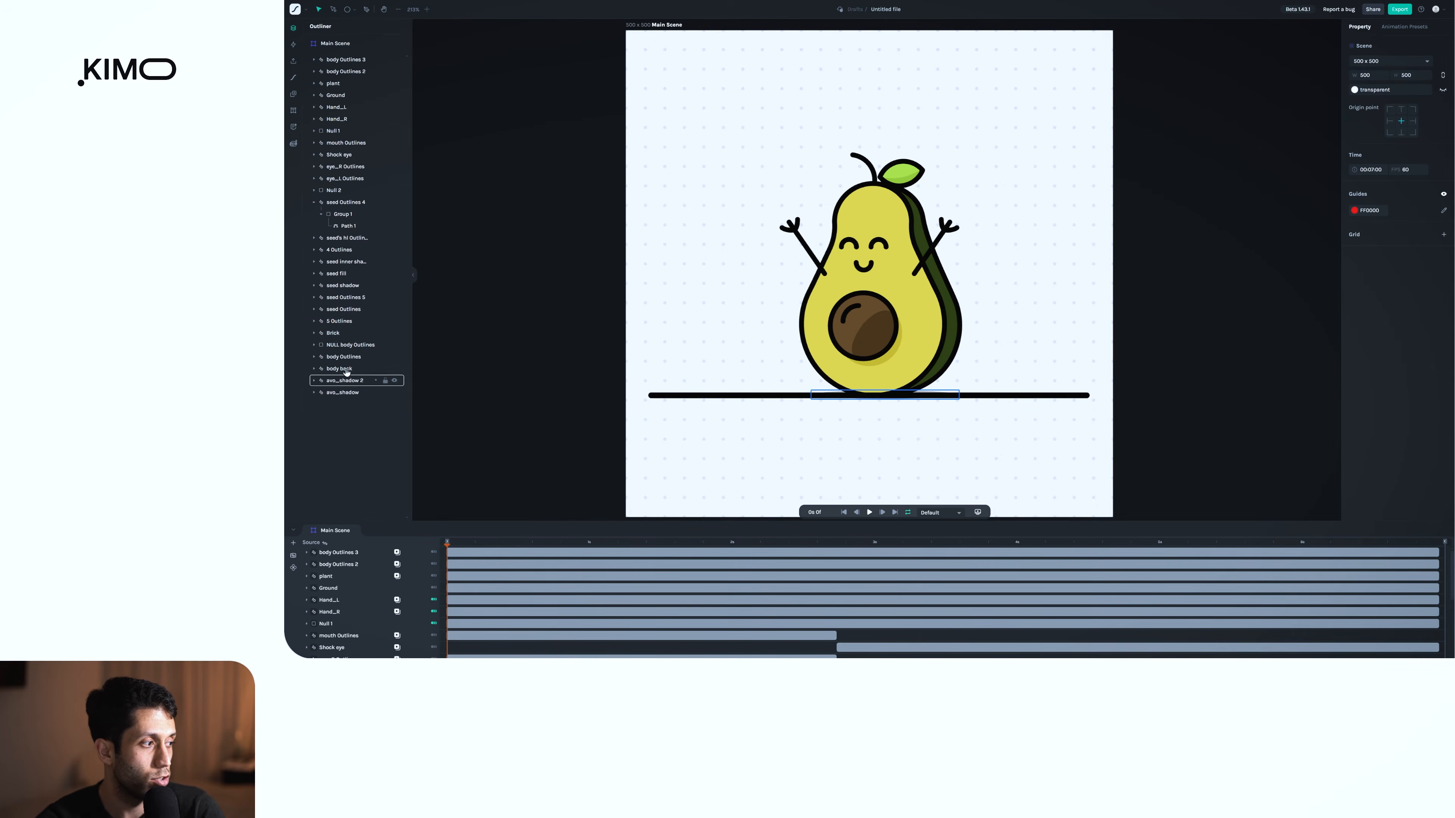
{"action": "left_click", "coordinate": [313, 274]}
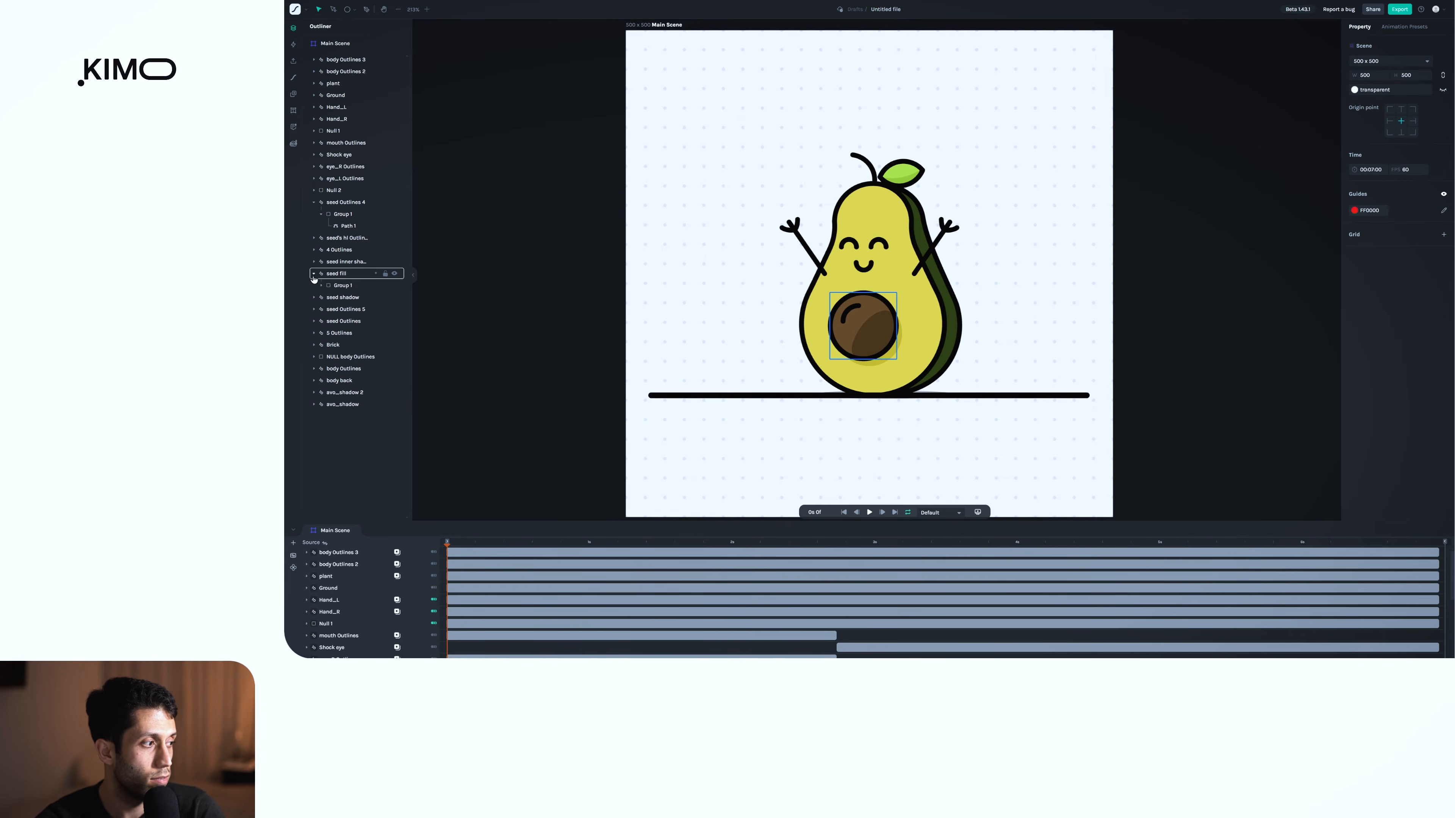
{"action": "left_click", "coordinate": [394, 274]}
{"action": "left_click", "coordinate": [394, 274]}
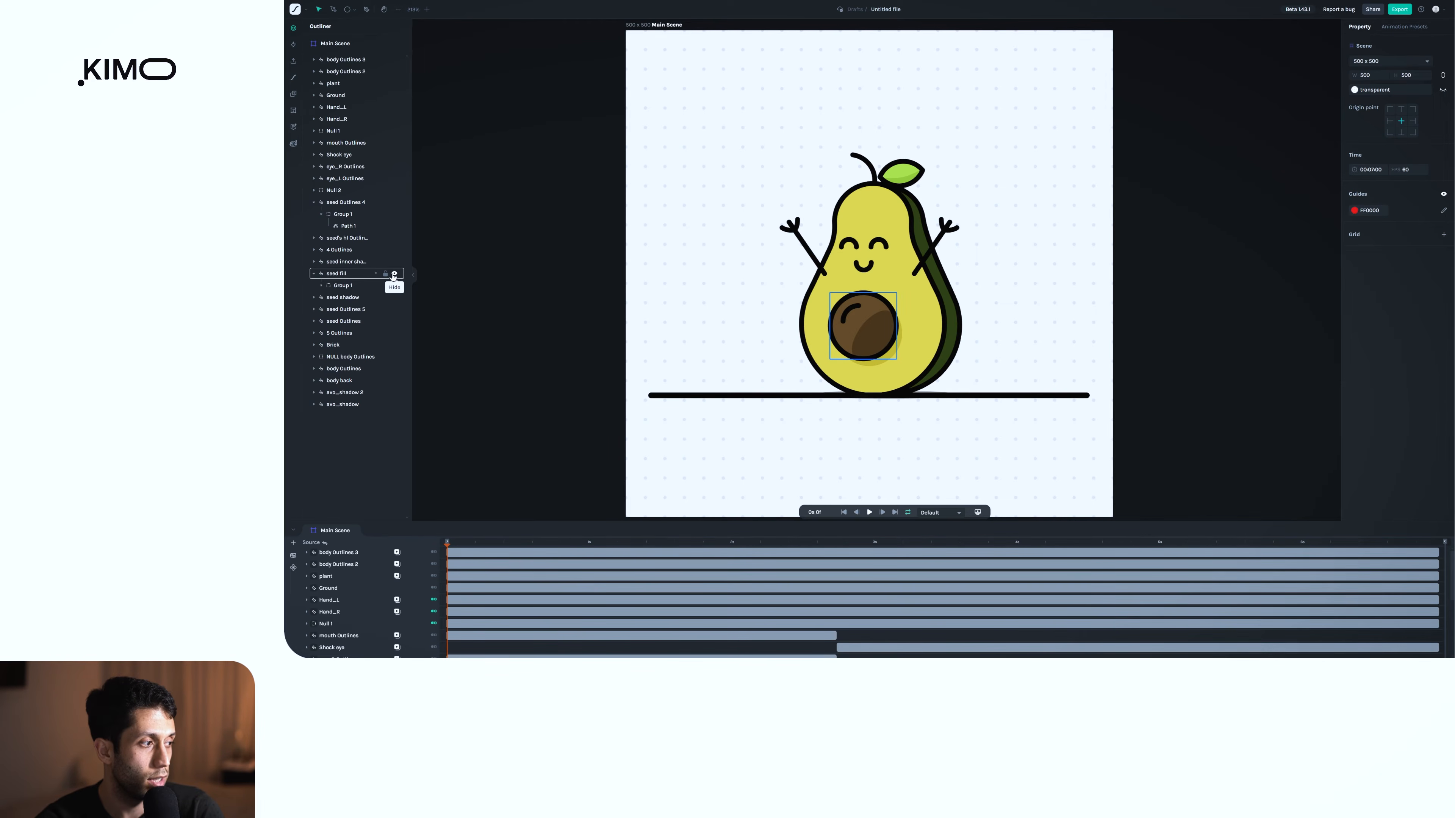
{"action": "left_click", "coordinate": [314, 298]}
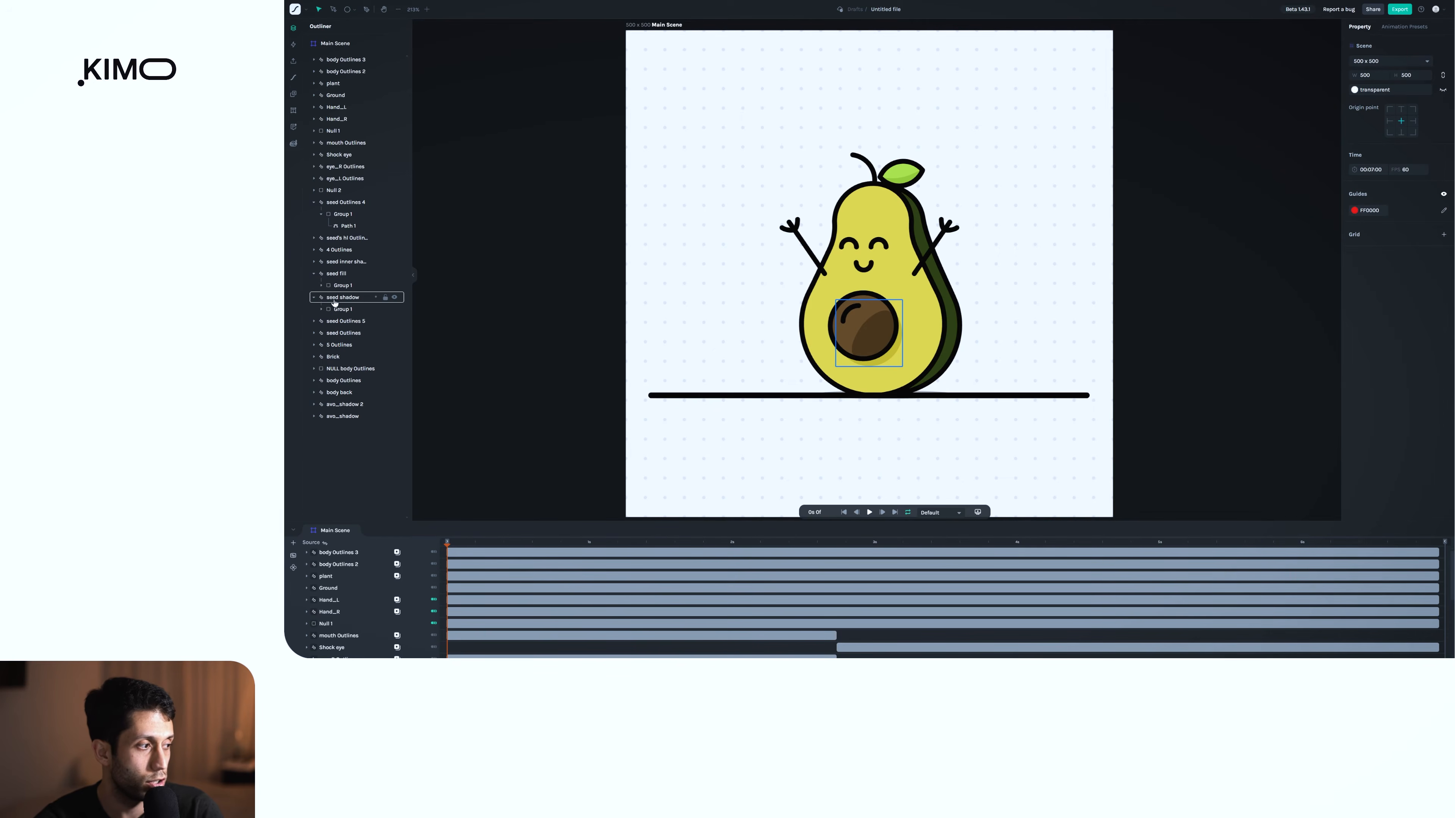
- Toggle the visibility of seed shadow's Group 1 off and on, and expand seed Outlines 5 in the Outliner
{"action": "left_click", "coordinate": [394, 309]}
{"action": "left_click", "coordinate": [394, 309]}
{"action": "left_click", "coordinate": [394, 310]}
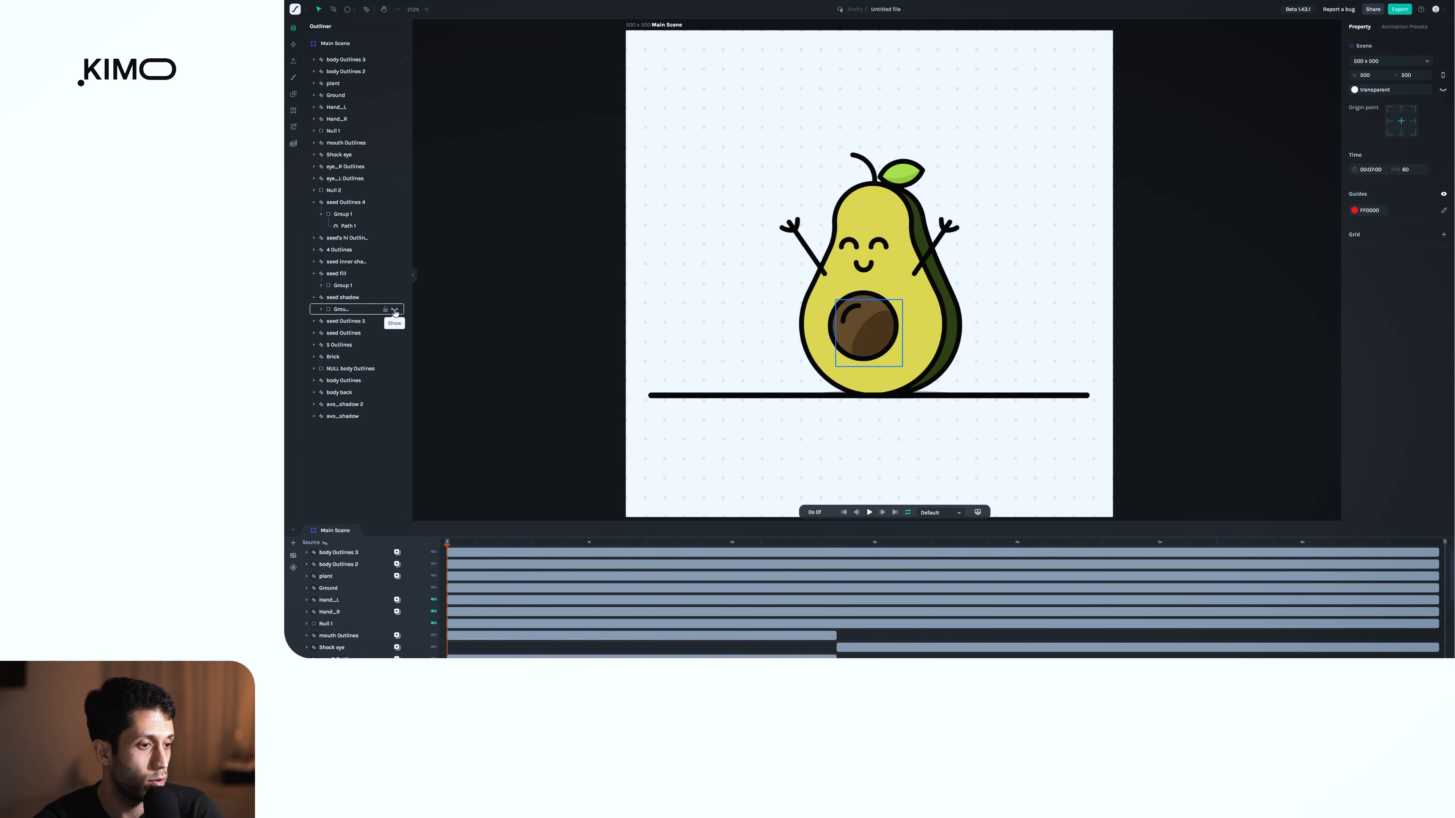
{"action": "left_click", "coordinate": [394, 310]}
{"action": "left_click", "coordinate": [314, 321]}
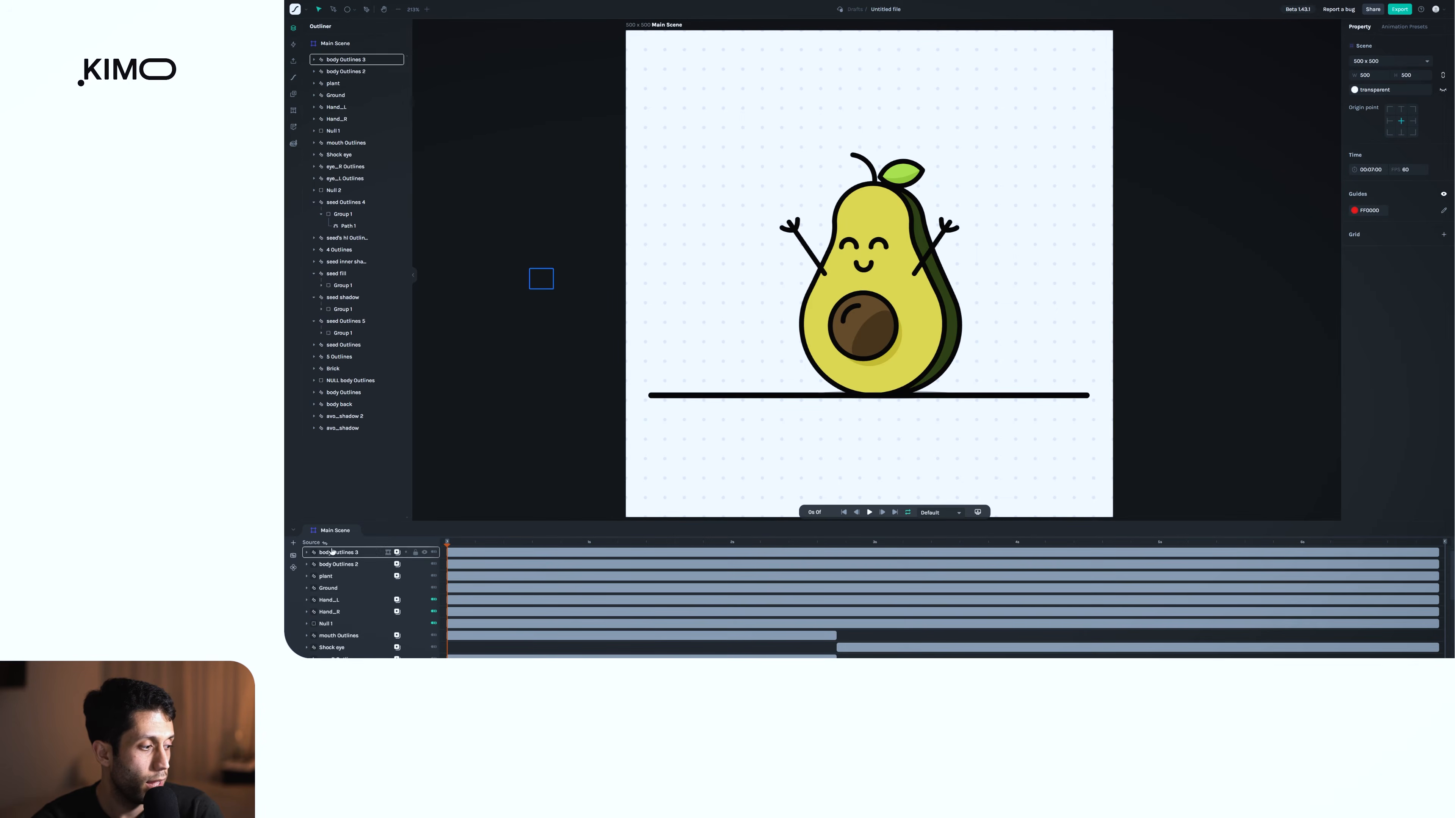
- Look through the timeline layers and inspect the body Outlines 3 layer by selecting and expanding it
{"action": "scroll", "coordinate": [335, 574], "scroll_direction": "down", "scroll_amount": 3}
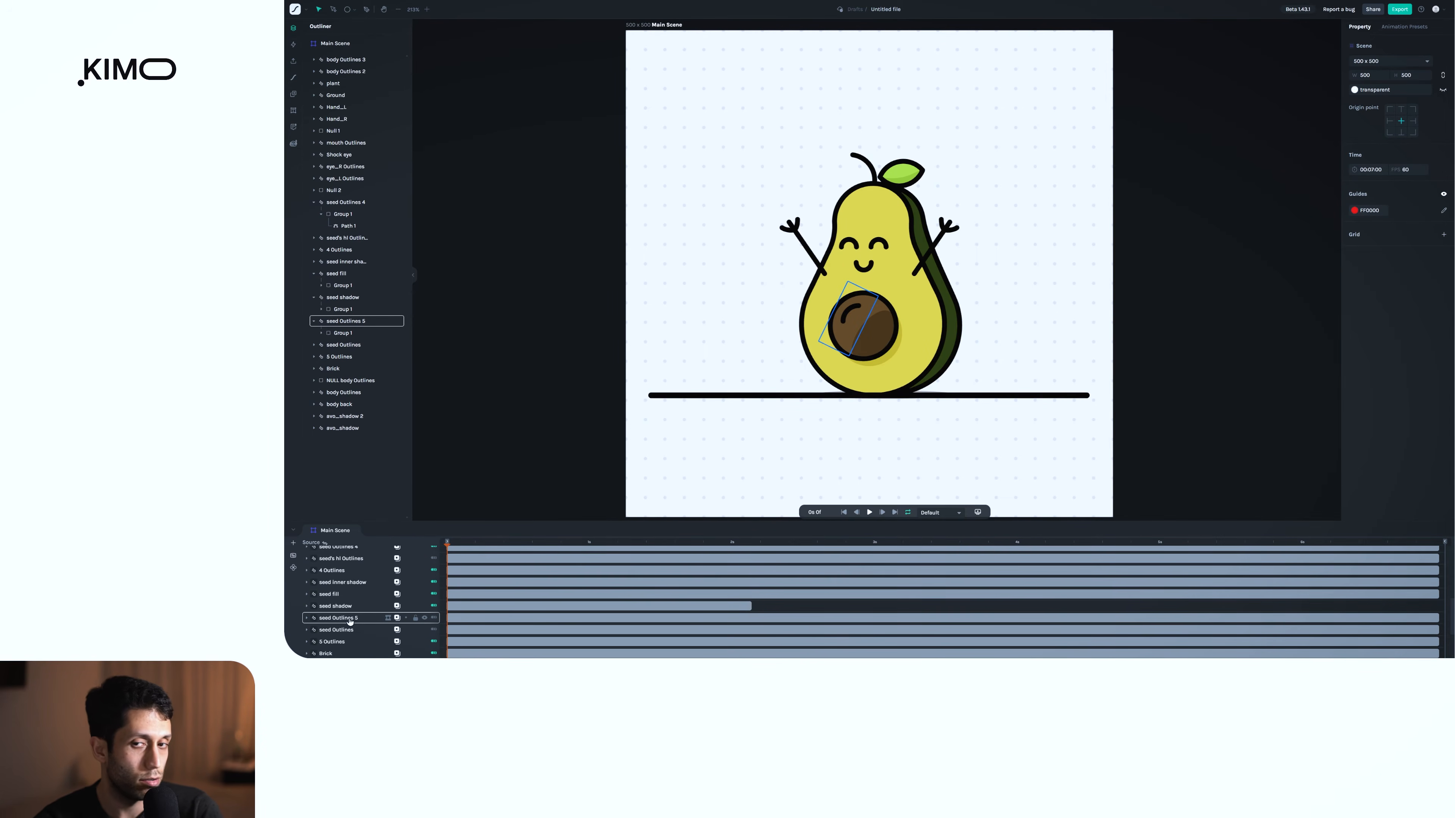
{"action": "scroll", "coordinate": [475, 602], "scroll_direction": "up", "scroll_amount": 3}
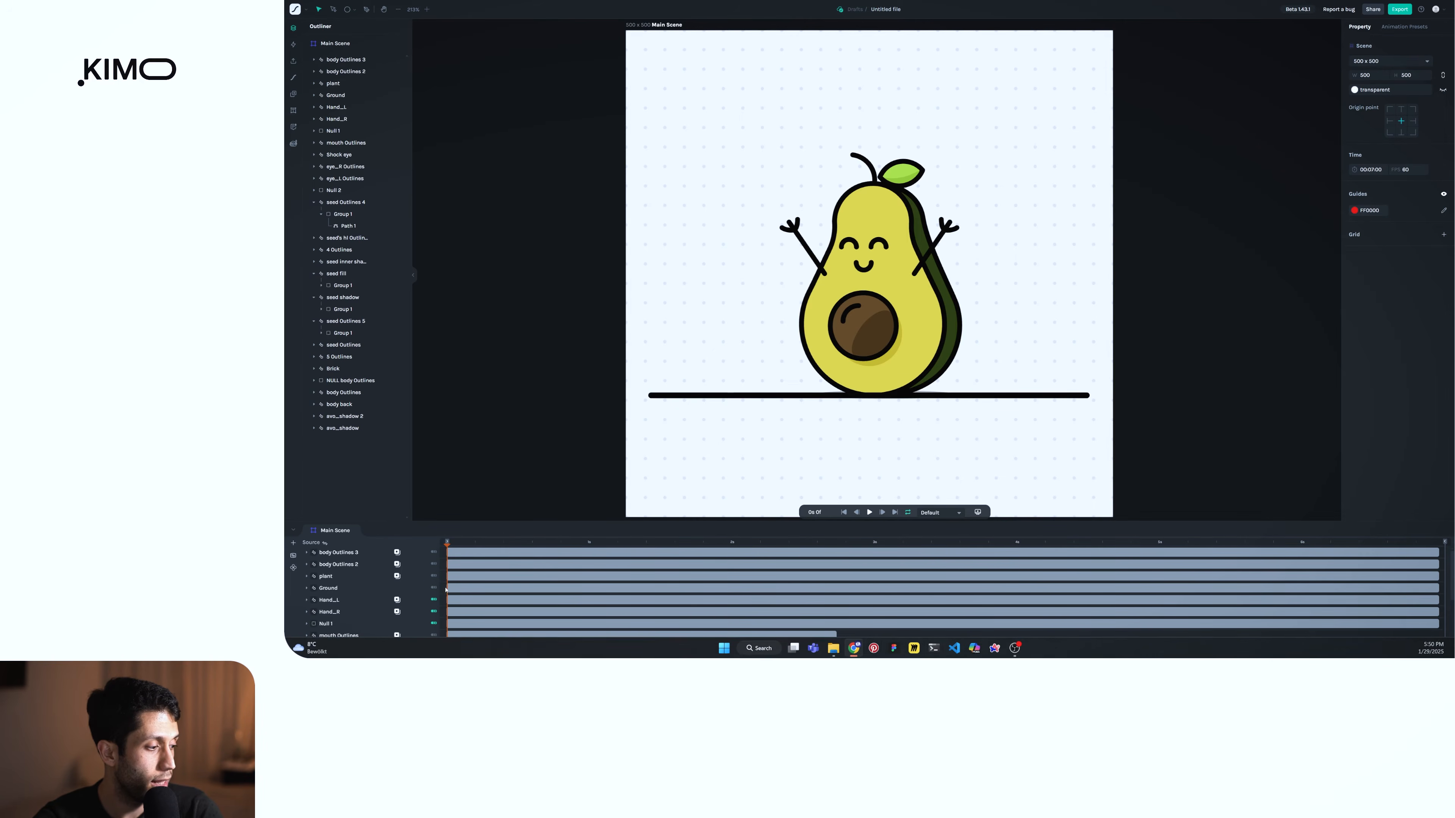
{"action": "left_click", "coordinate": [341, 553]}
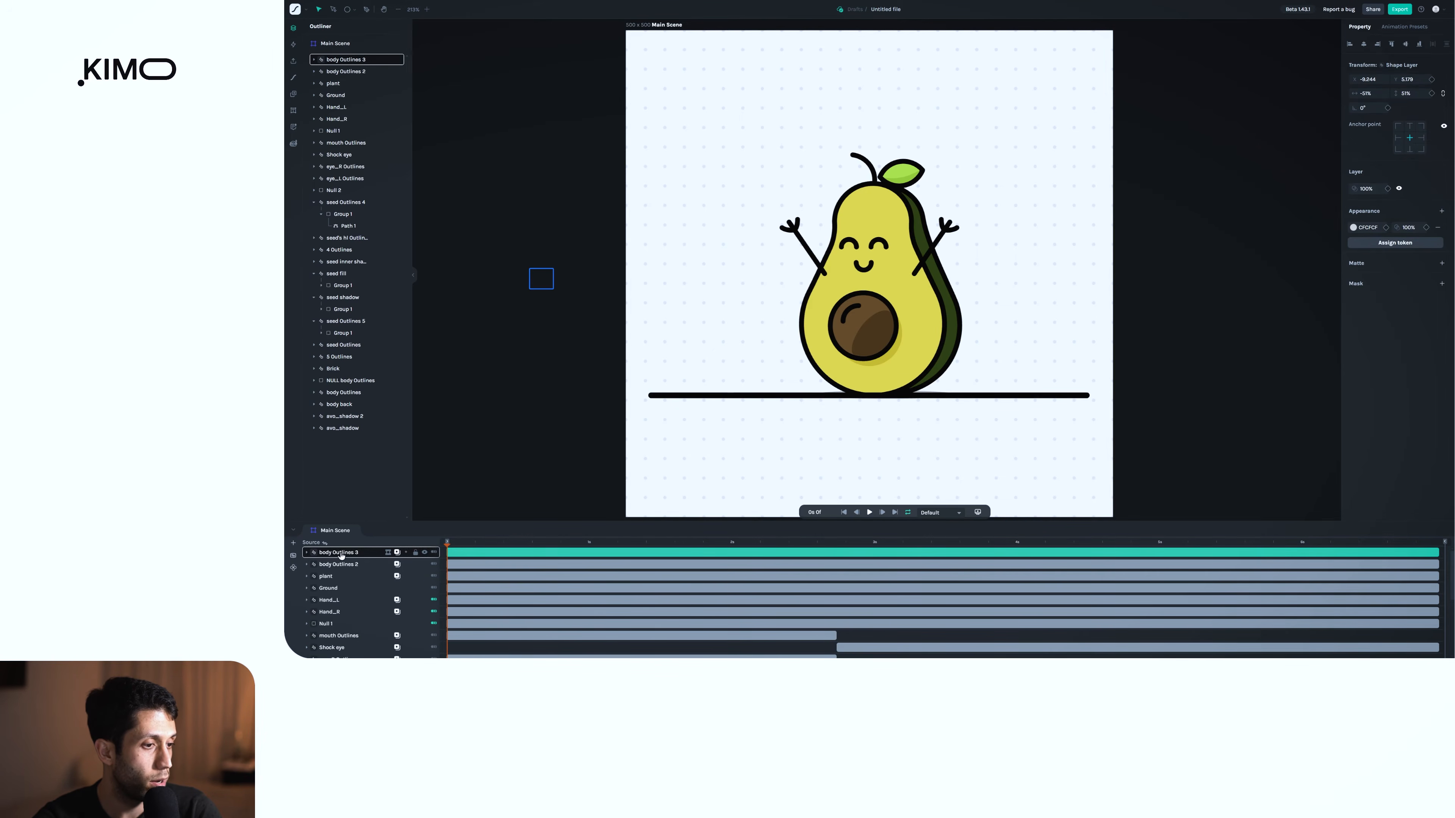
{"action": "left_click", "coordinate": [307, 552]}
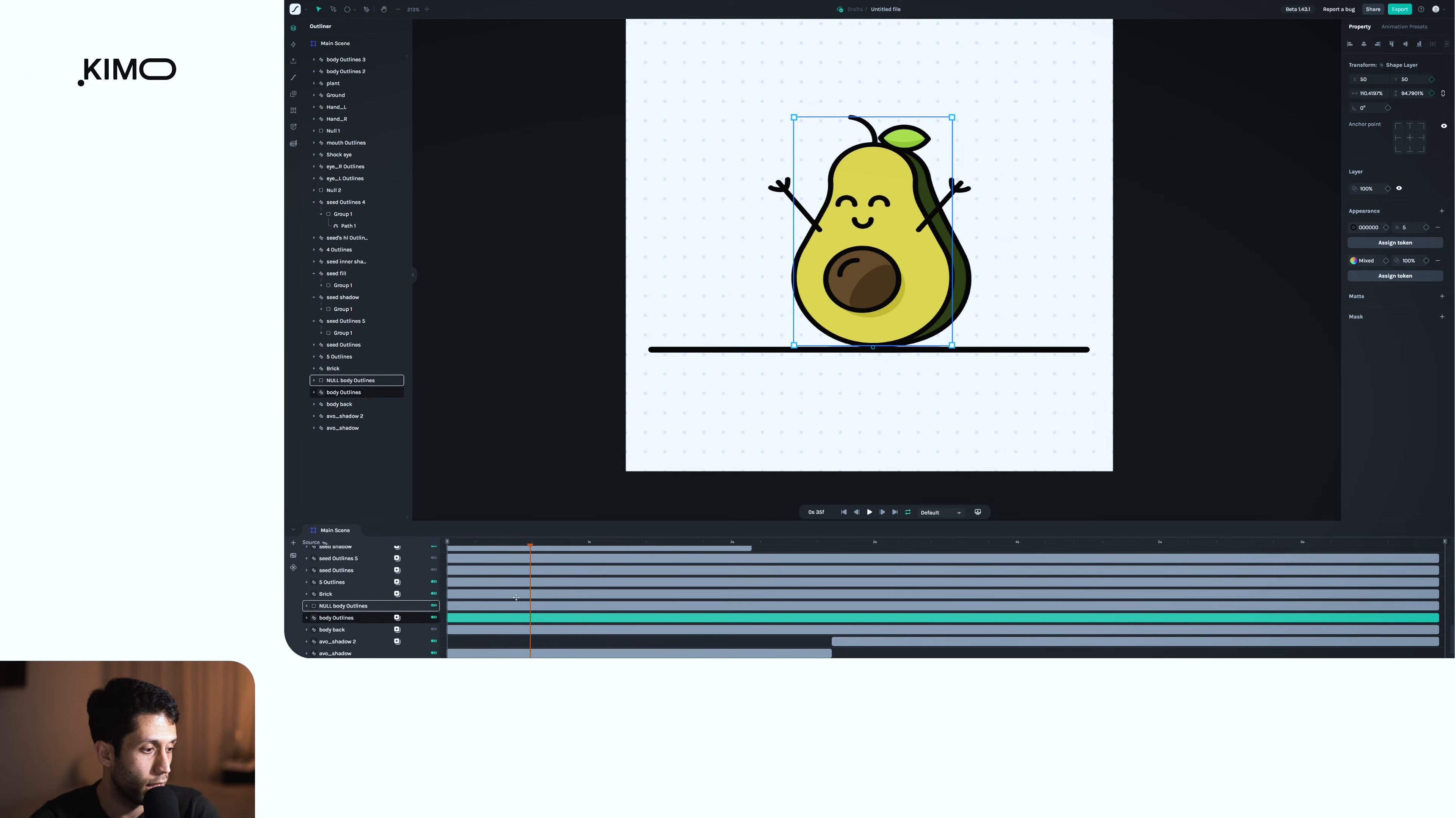
- Expand the body Outlines layer in both the timeline and the Outliner, moving the playhead back to frame 10
{"action": "double_click", "coordinate": [323, 619]}
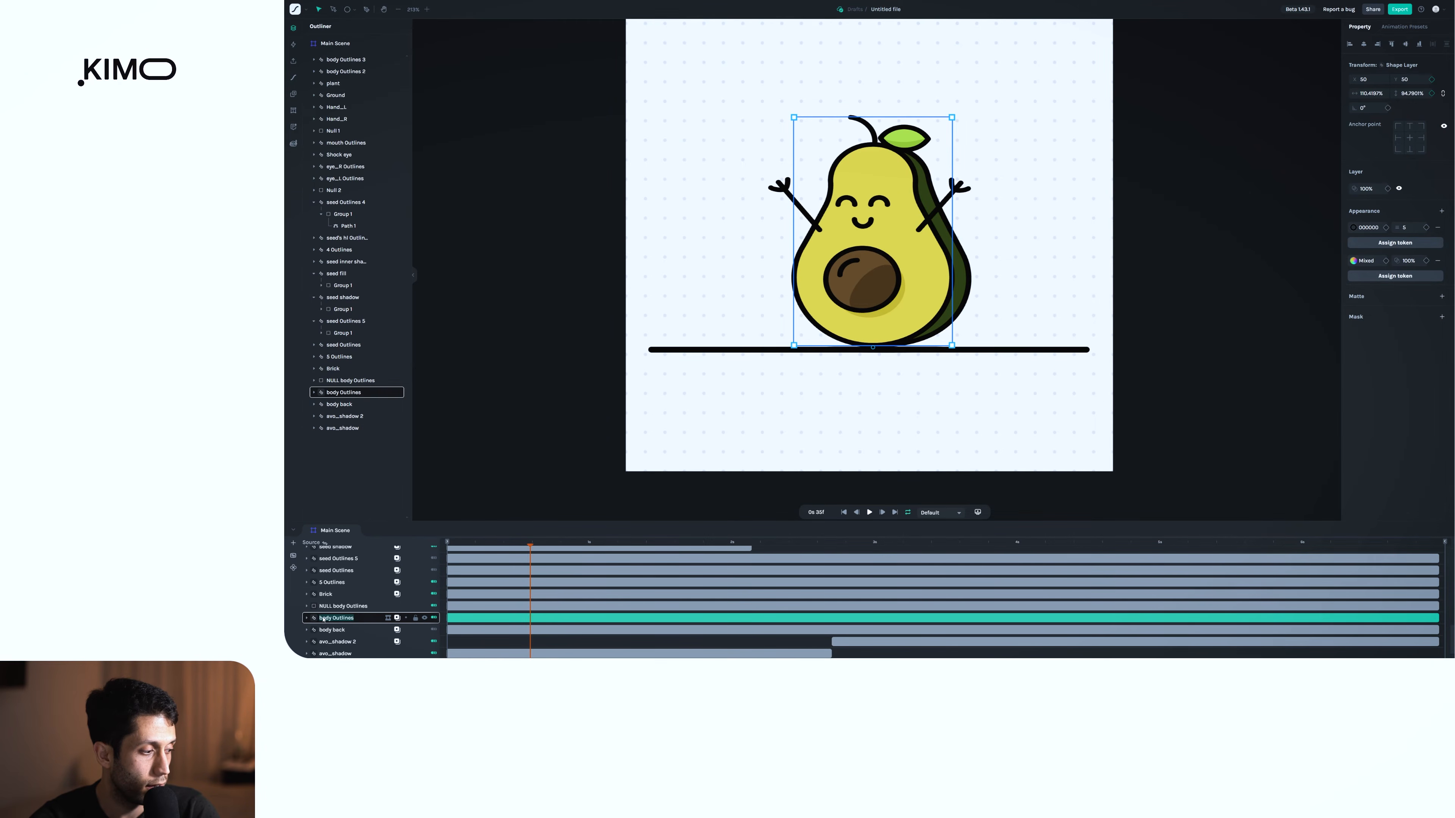
{"action": "left_click", "coordinate": [306, 619]}
{"action": "scroll", "coordinate": [344, 618], "scroll_direction": "down", "scroll_amount": 2}
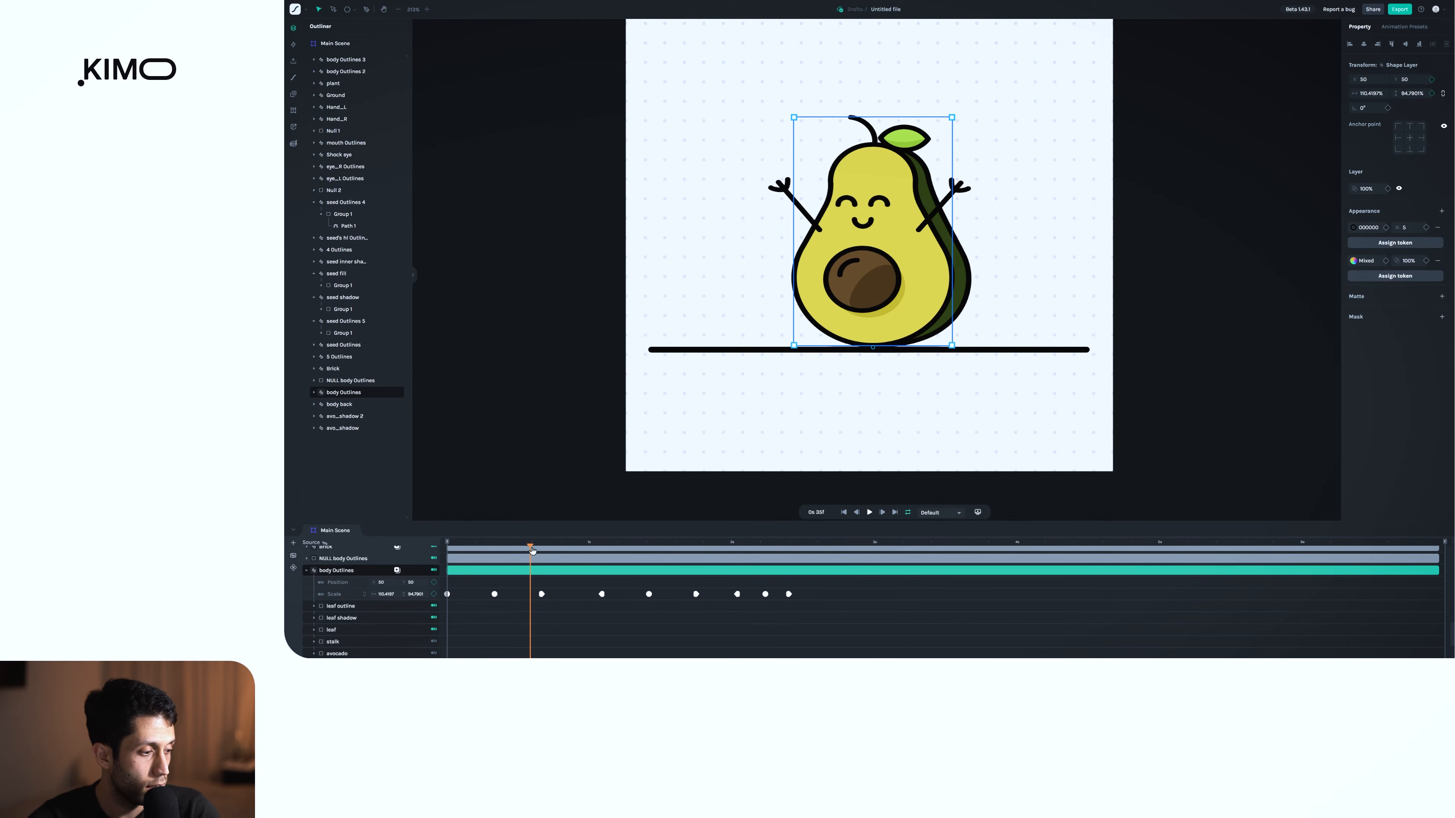
{"action": "left_click_drag", "start_coordinate": [525, 565], "coordinate": [471, 562]}
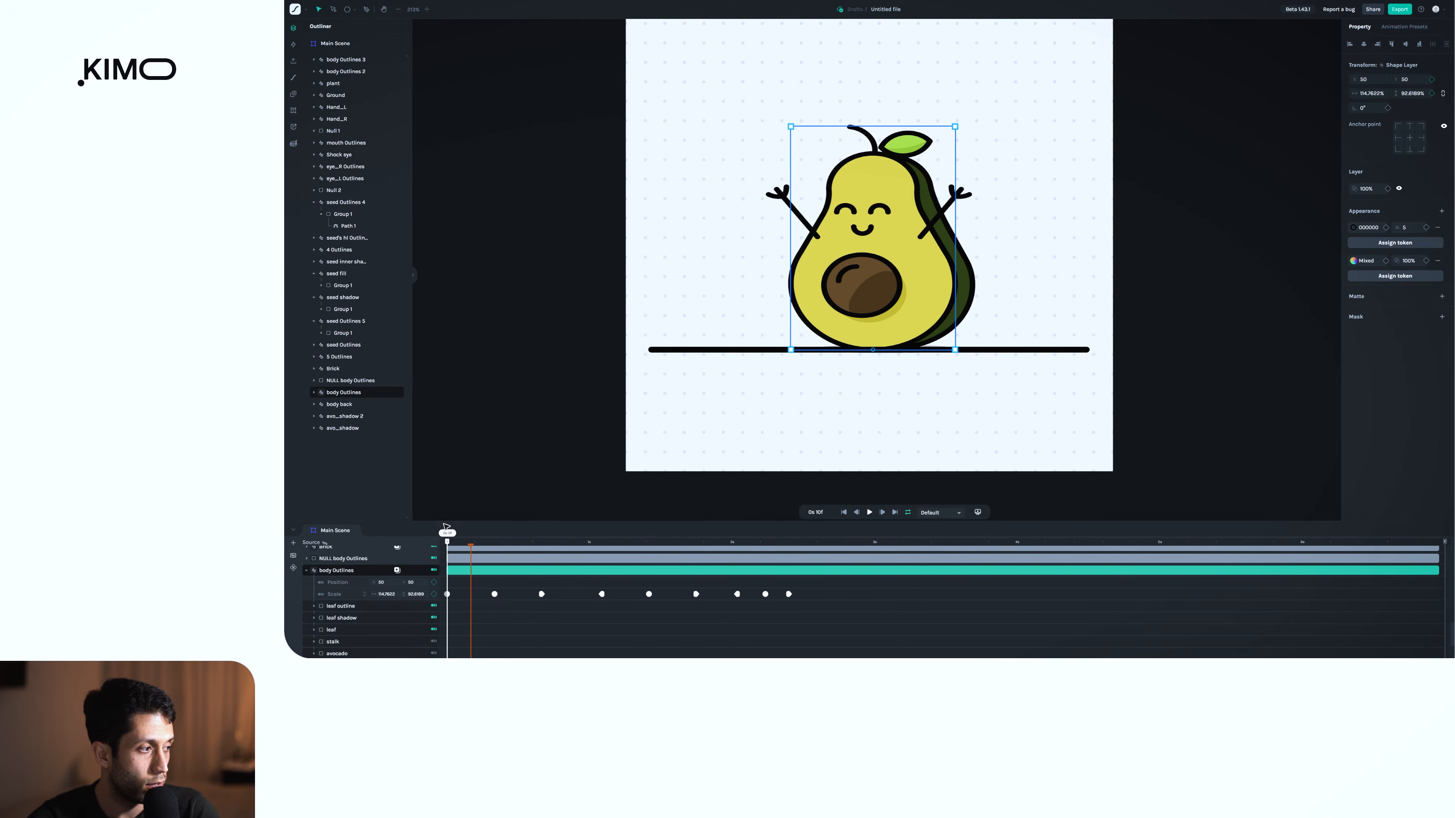
{"action": "left_click", "coordinate": [313, 394]}
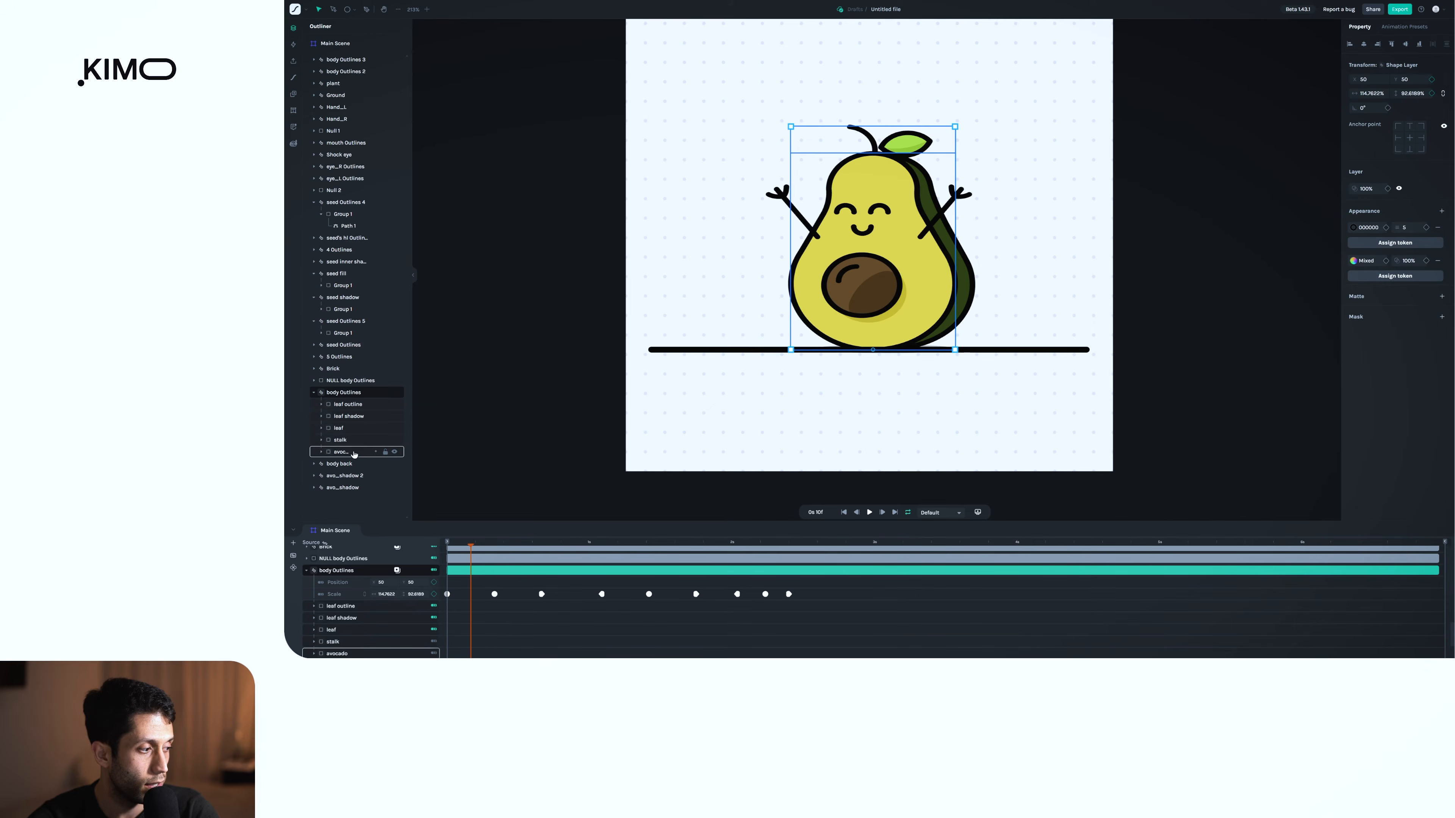
- Scrub through the avocado's squash-and-stretch motion and select all Scale keyframes of body Outlines
{"action": "left_click", "coordinate": [461, 541]}
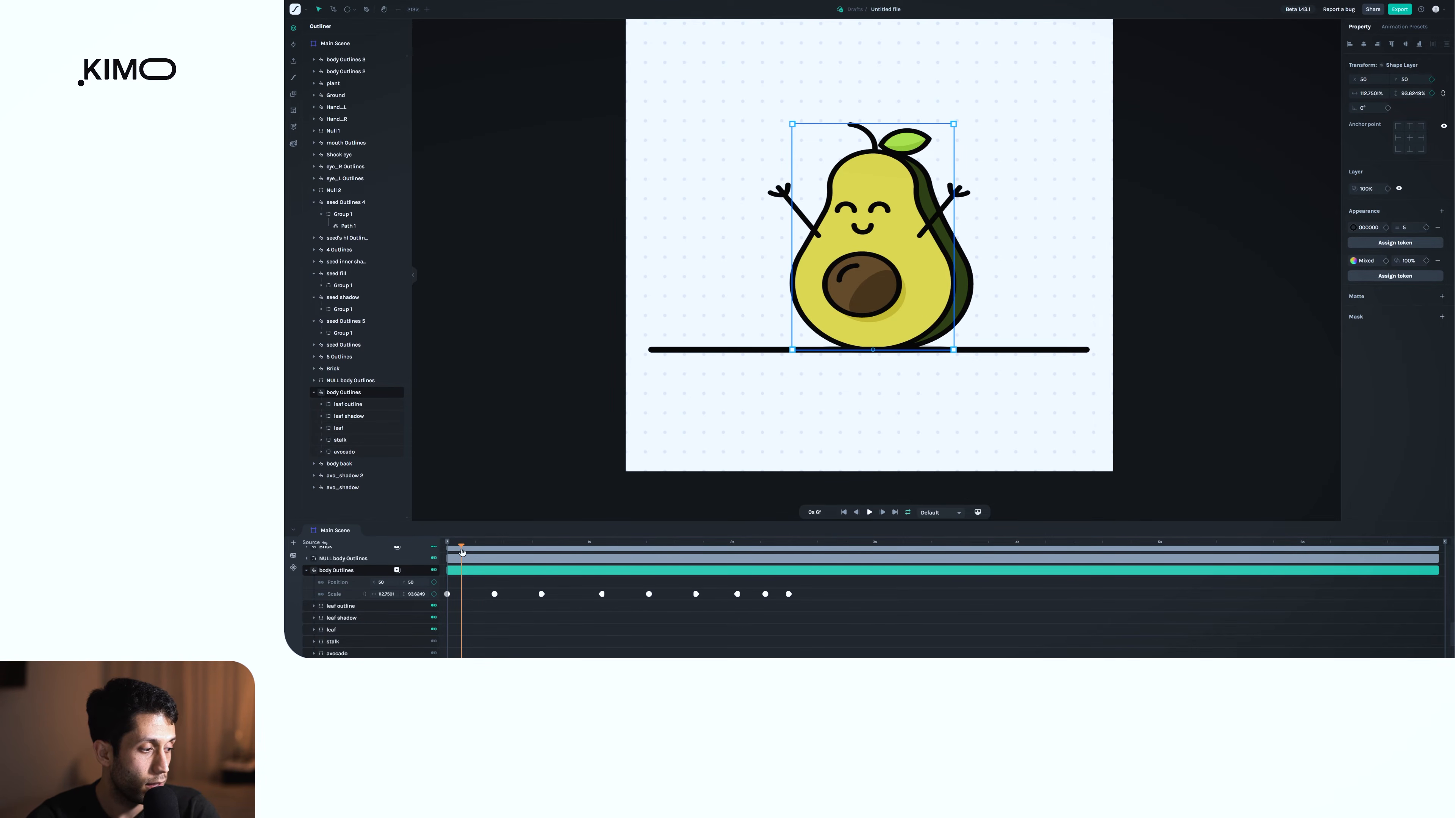
{"action": "left_click_drag", "start_coordinate": [462, 551], "coordinate": [554, 567]}
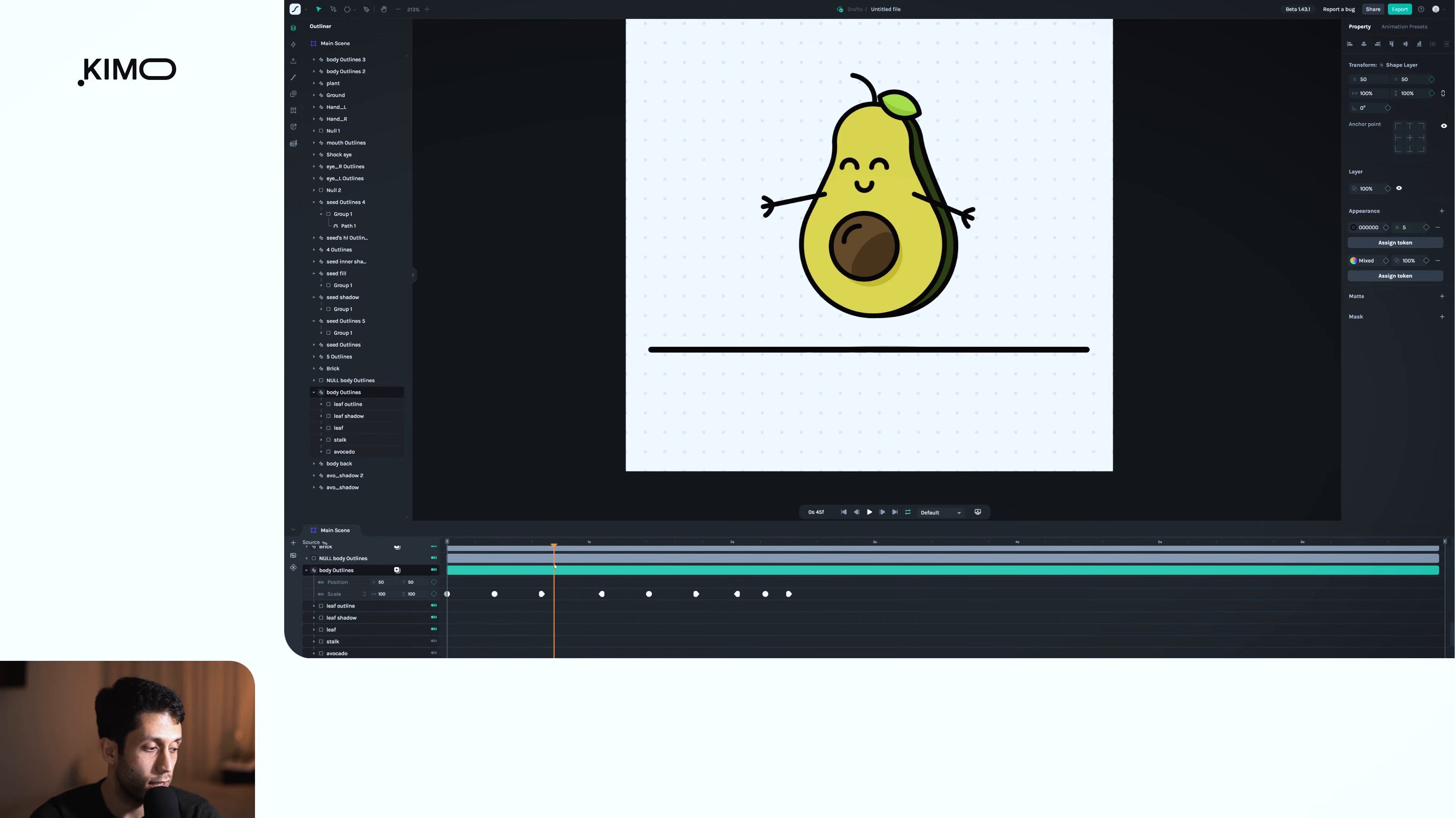
{"action": "left_click_drag", "start_coordinate": [555, 566], "coordinate": [663, 560]}
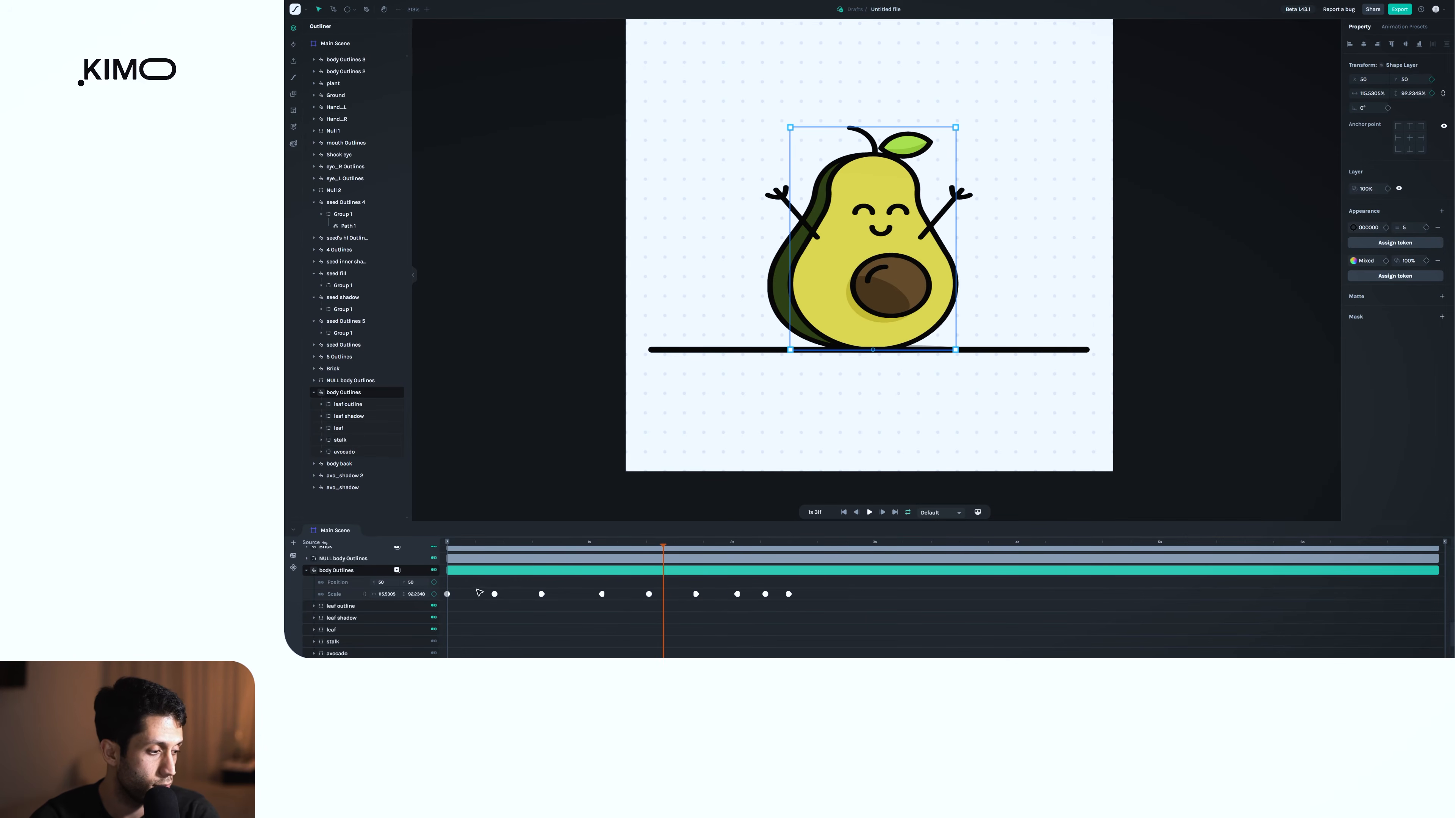
{"action": "left_click", "coordinate": [341, 596]}
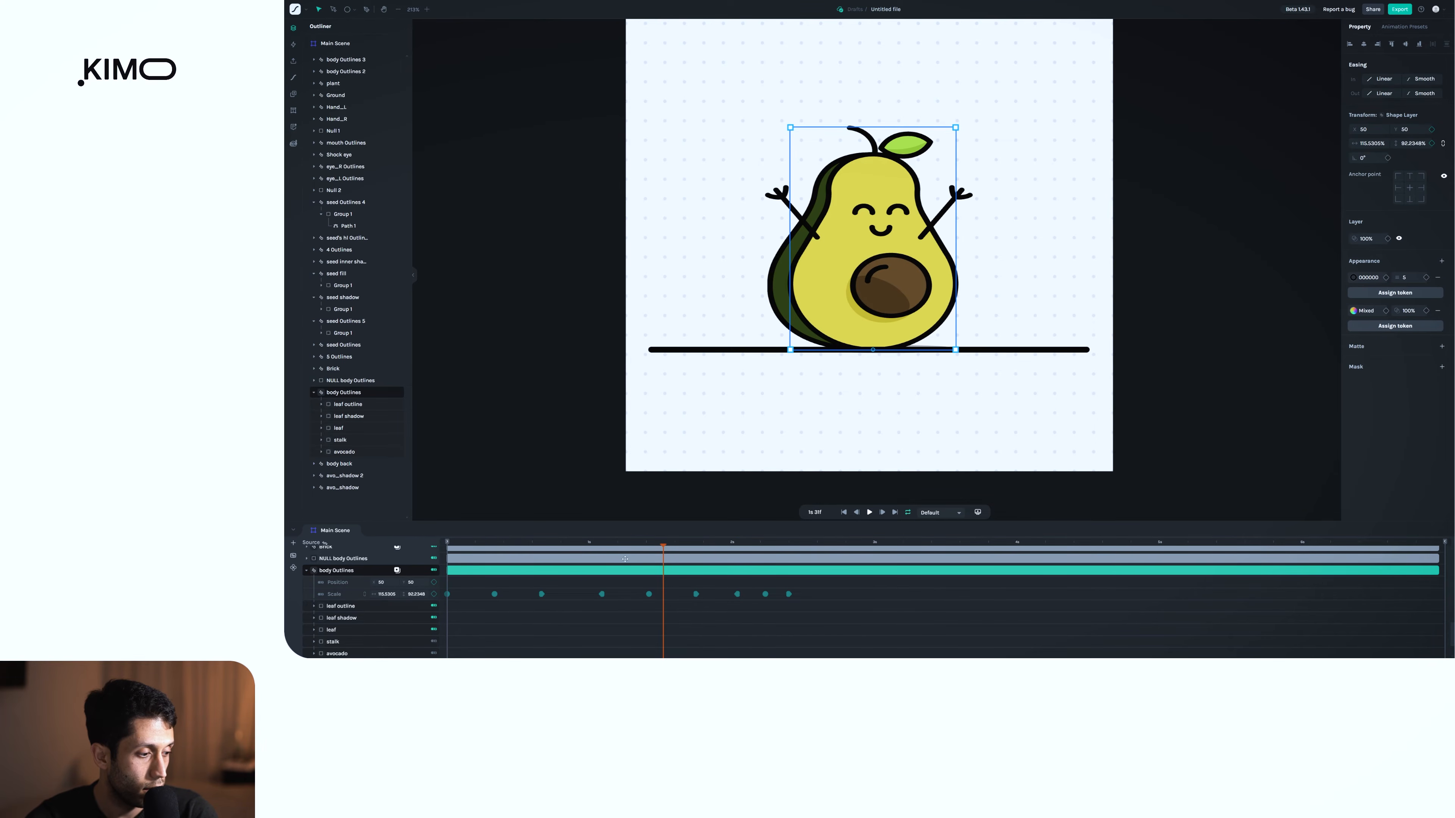
{"action": "left_click_drag", "start_coordinate": [643, 547], "coordinate": [516, 547]}
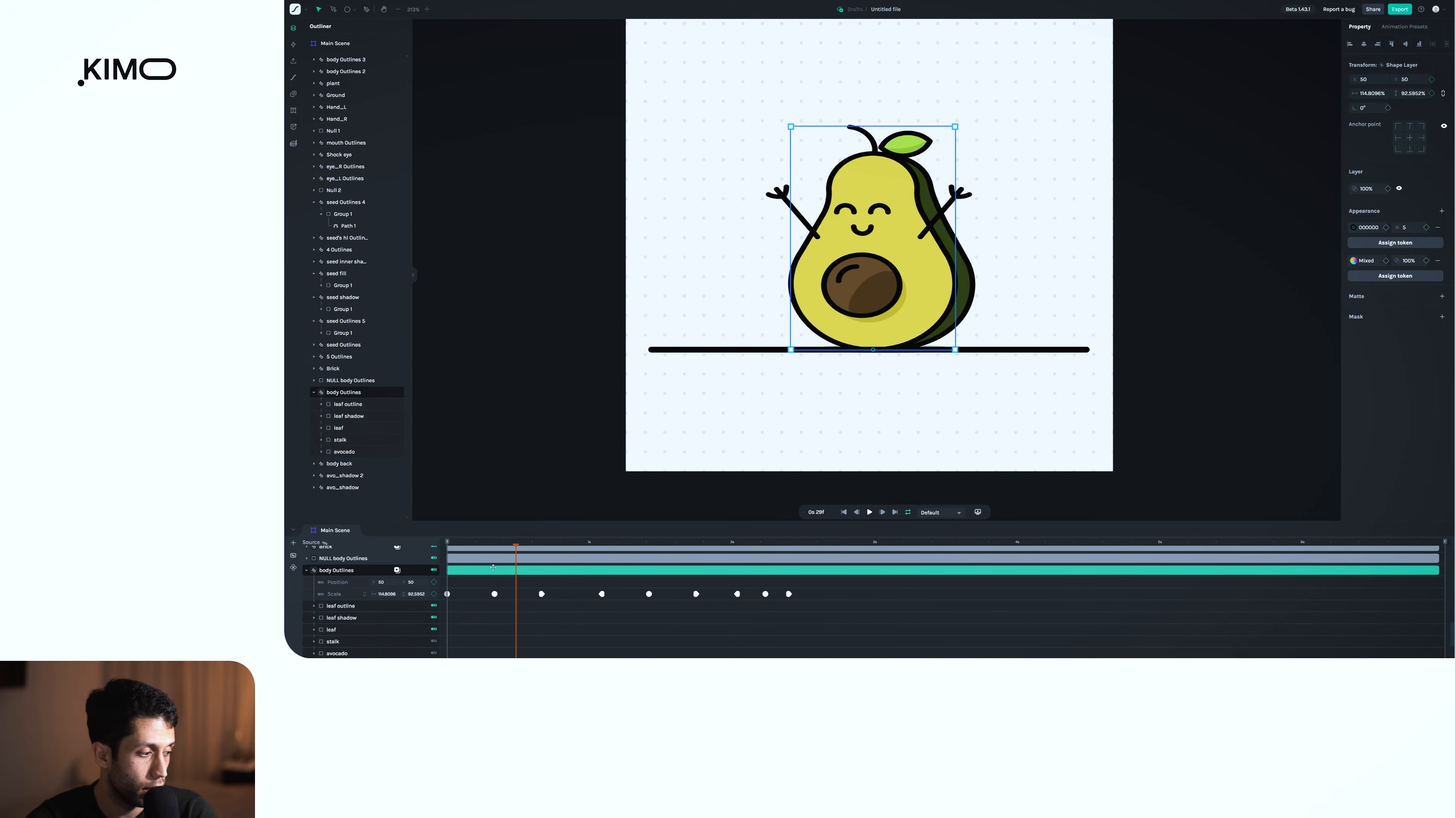
- Inspect the leaf outline group by expanding it, selecting its Rotation keyframes and scrubbing to frame 35
{"action": "left_click", "coordinate": [329, 607]}
{"action": "scroll", "coordinate": [329, 615], "scroll_direction": "down", "scroll_amount": 2}
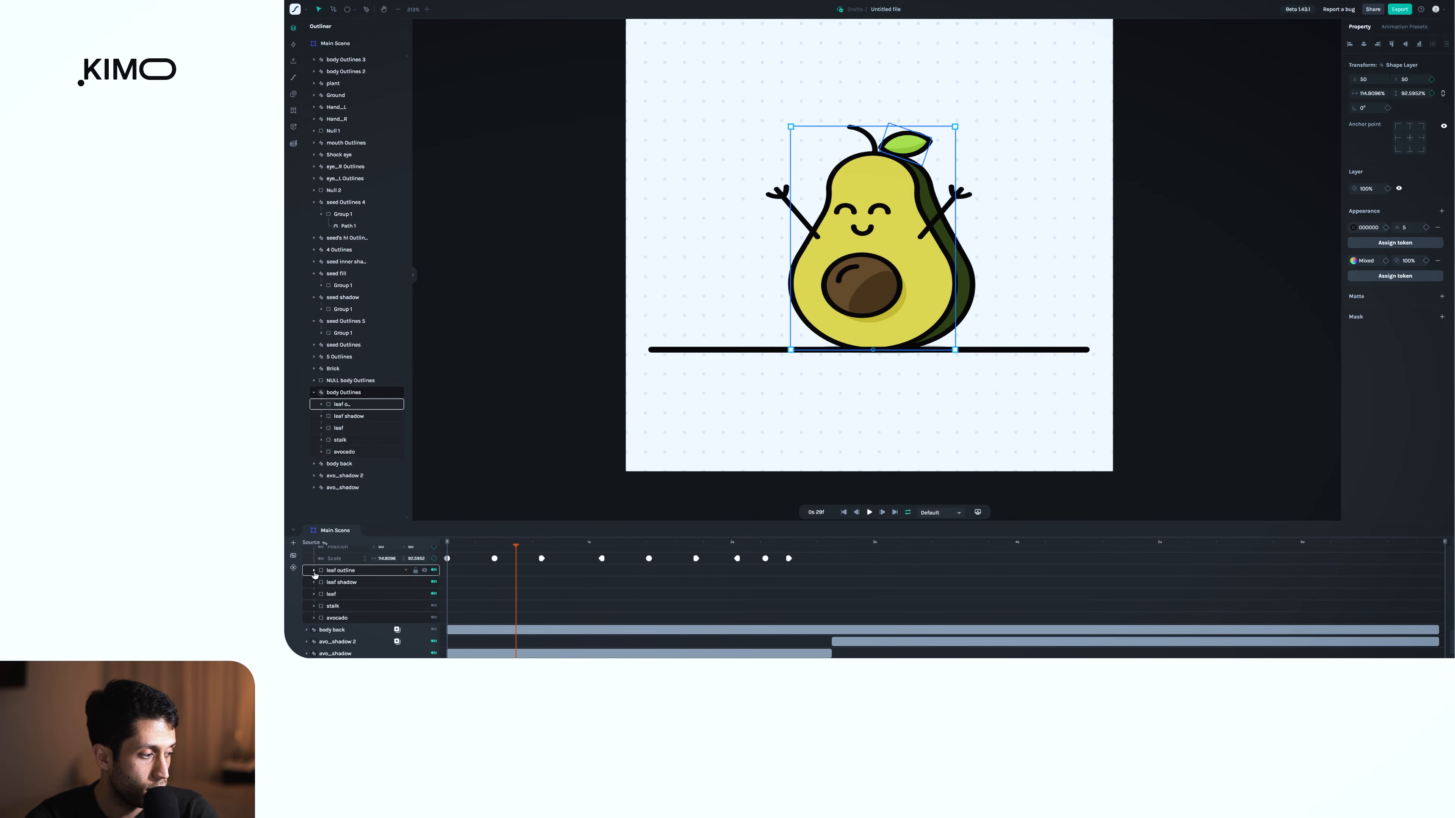
{"action": "left_click", "coordinate": [314, 571]}
{"action": "left_click", "coordinate": [343, 582]}
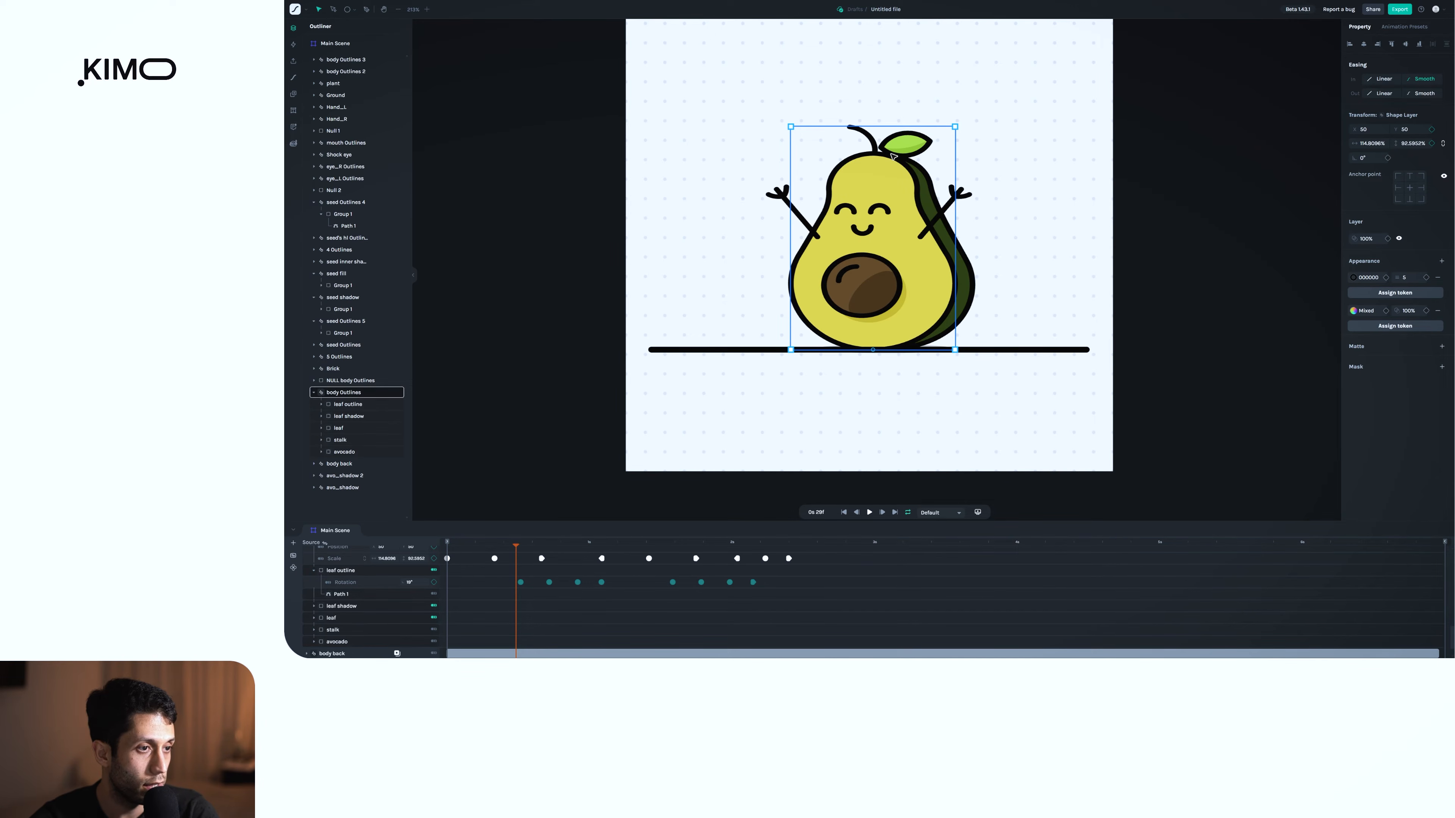
{"action": "left_click", "coordinate": [355, 574]}
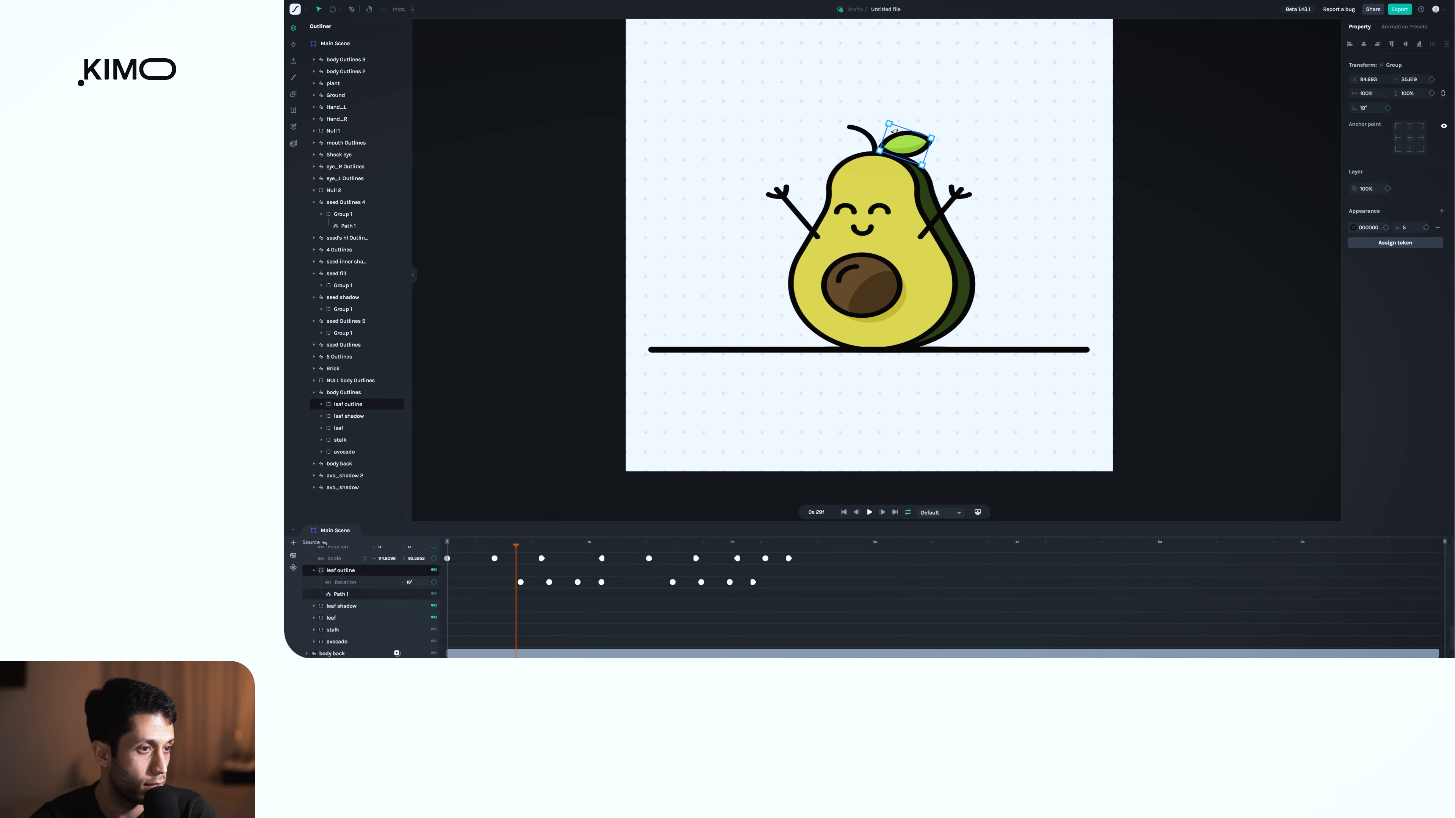
{"action": "mouse_move", "coordinate": [519, 548]}
{"action": "left_mouse_down"}
{"action": "mouse_move", "coordinate": [1076, 541]}
{"action": "mouse_move", "coordinate": [531, 550]}
{"action": "left_mouse_up"}
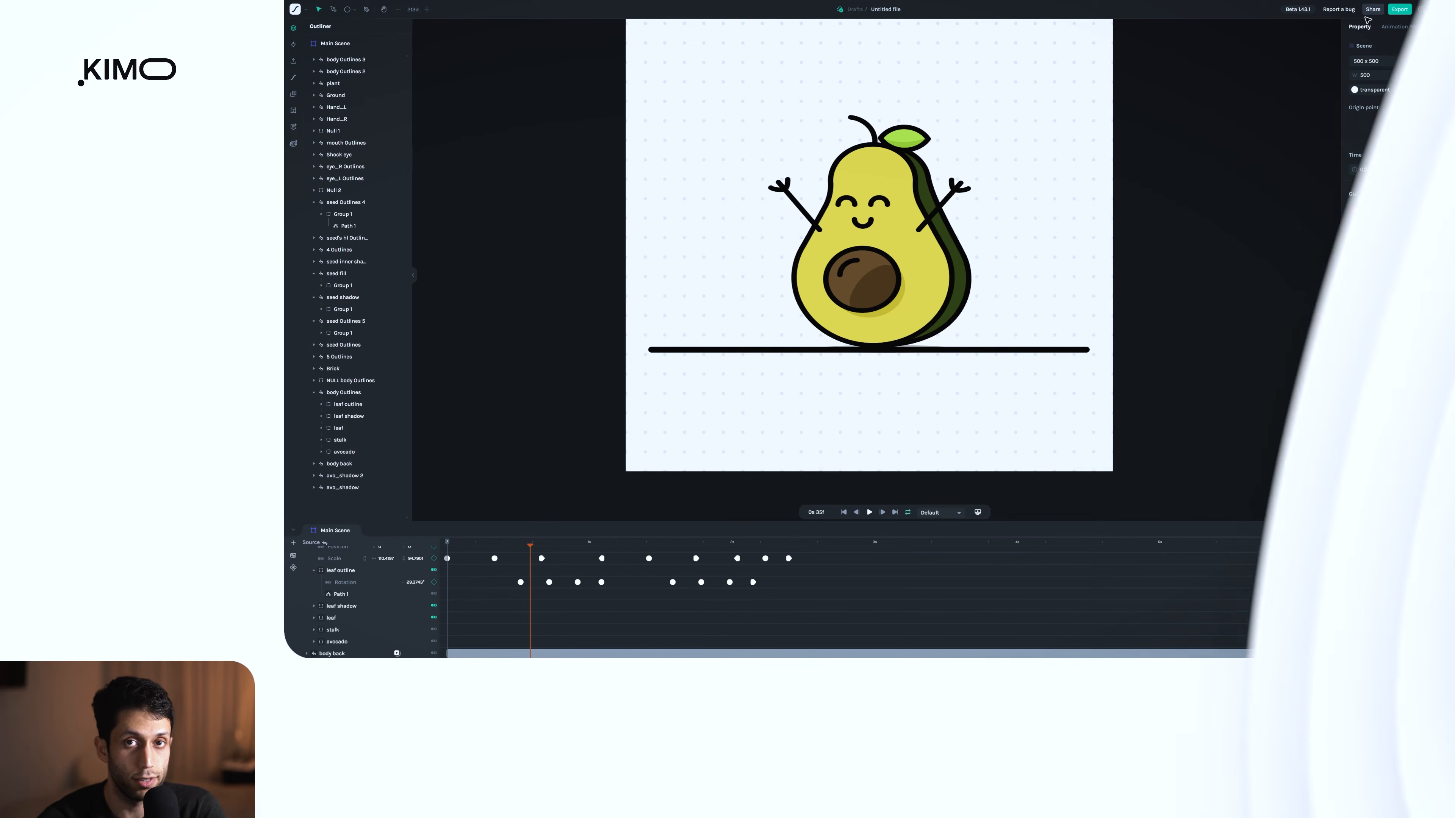
- Export the avocado animation to First Project as 404_new and scrub through the exported preview
{"action": "left_click", "coordinate": [1405, 11]}
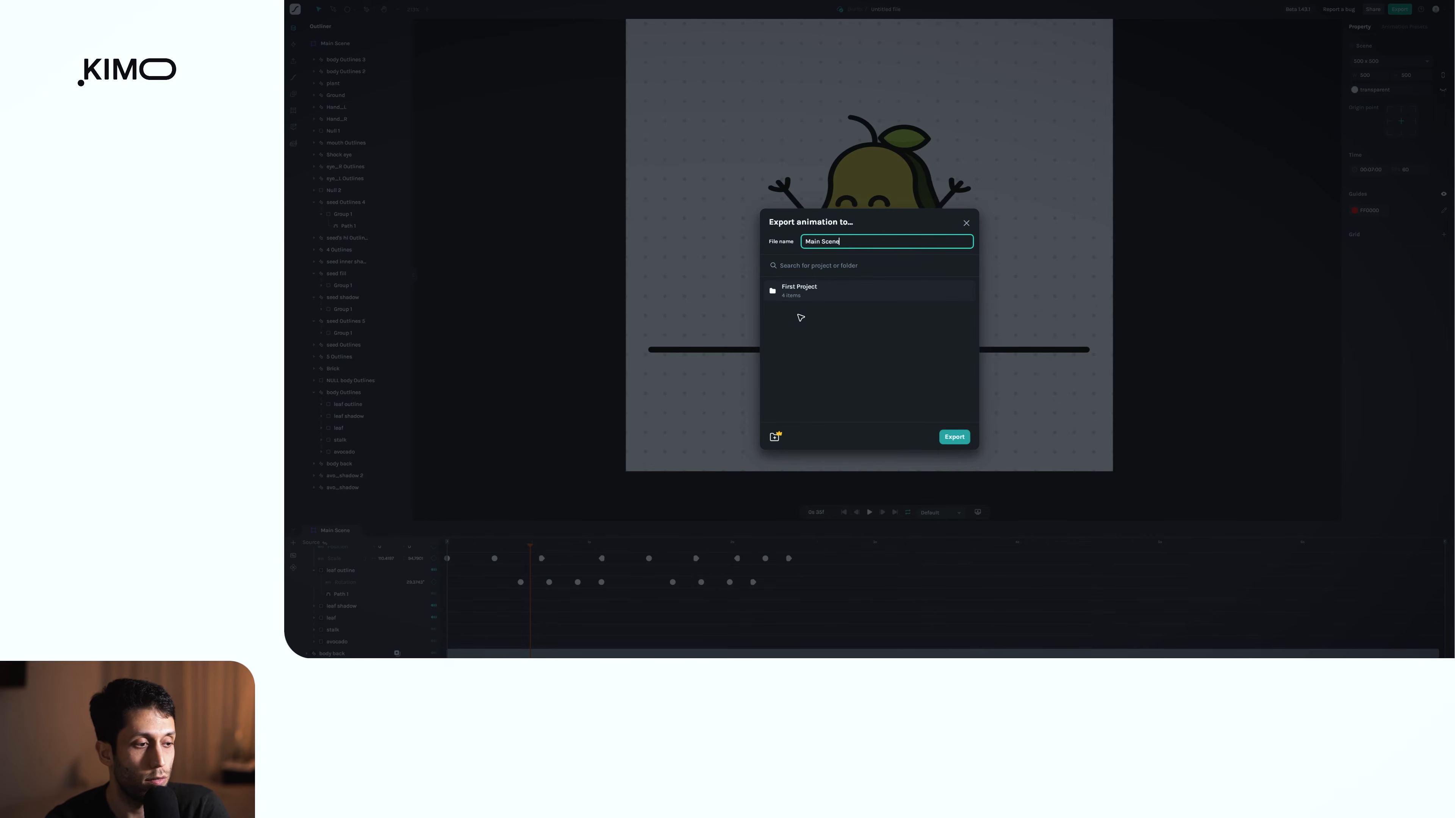
{"action": "left_click", "coordinate": [808, 295]}
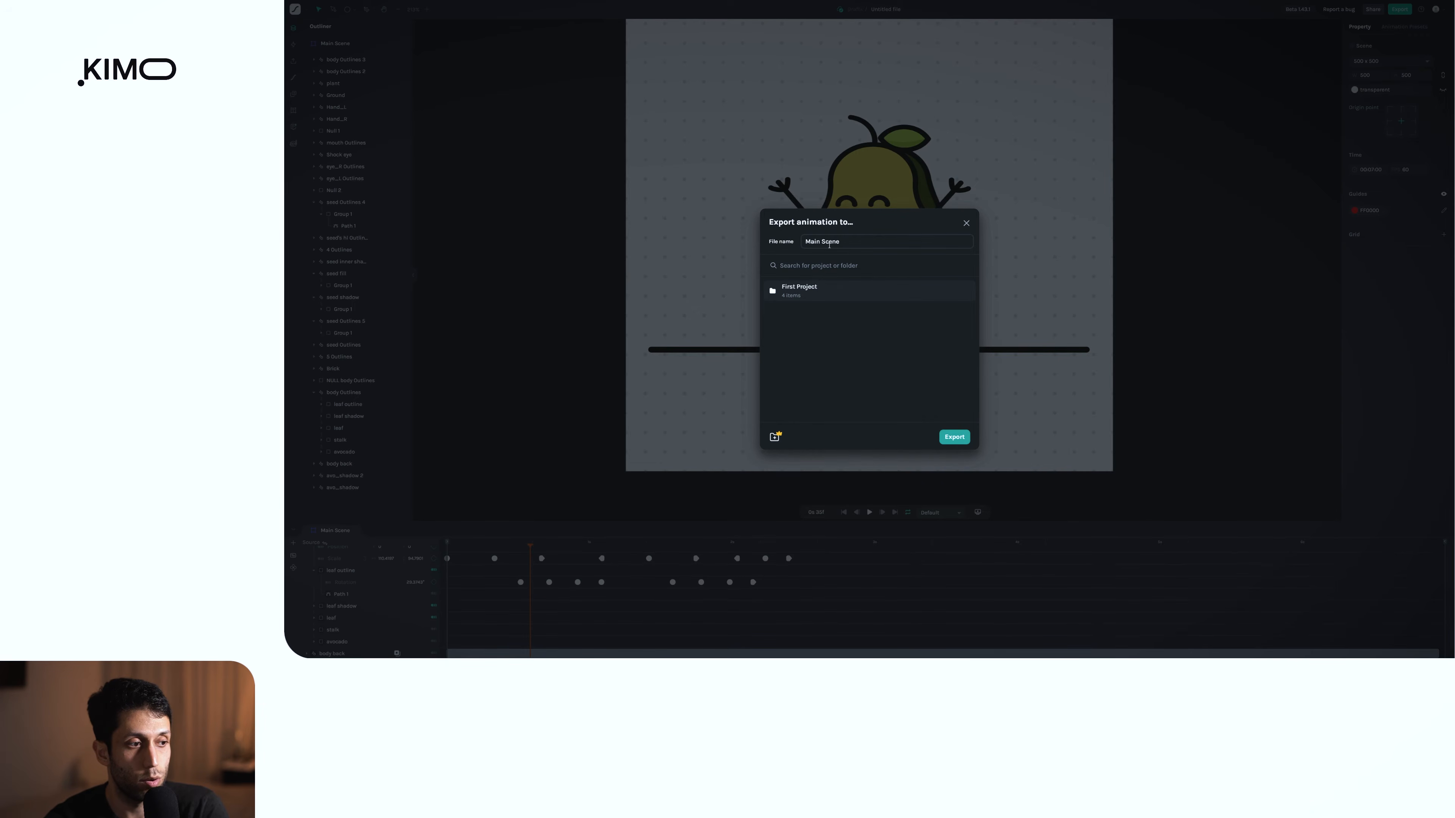
{"action": "triple_click", "coordinate": [841, 242]}
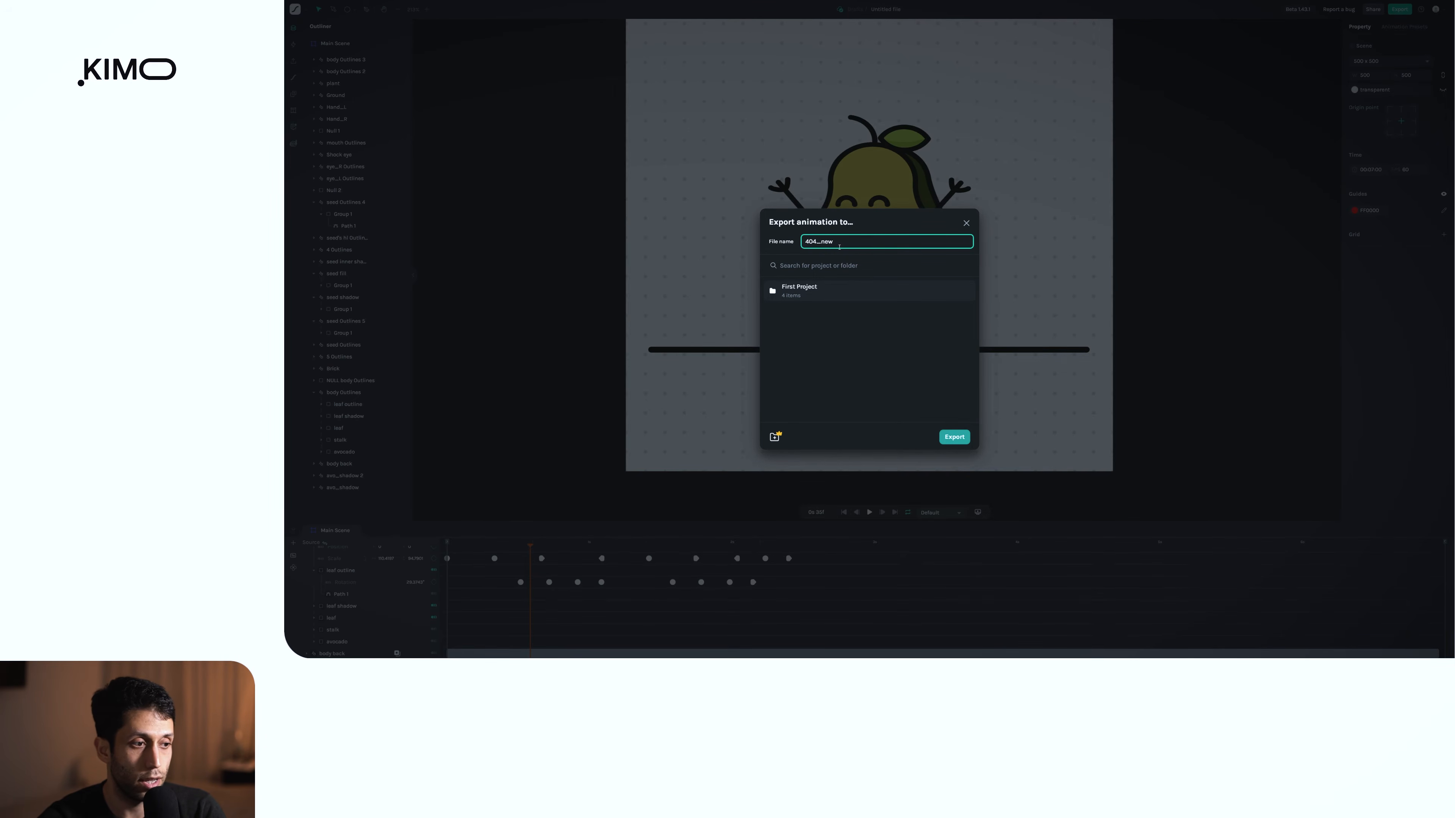
{"action": "left_click", "coordinate": [950, 437]}
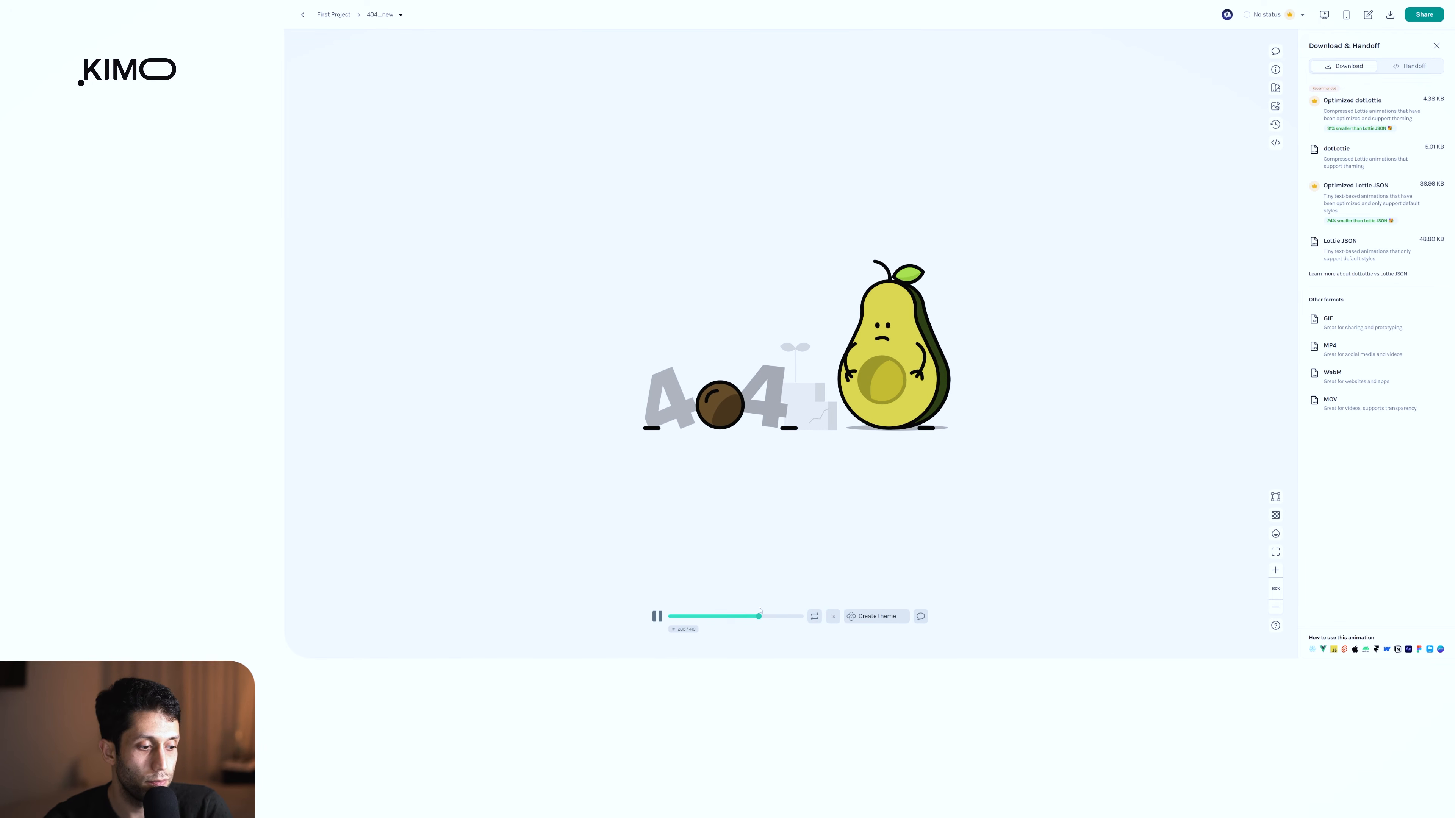
{"action": "left_click_drag", "start_coordinate": [763, 619], "coordinate": [717, 618]}
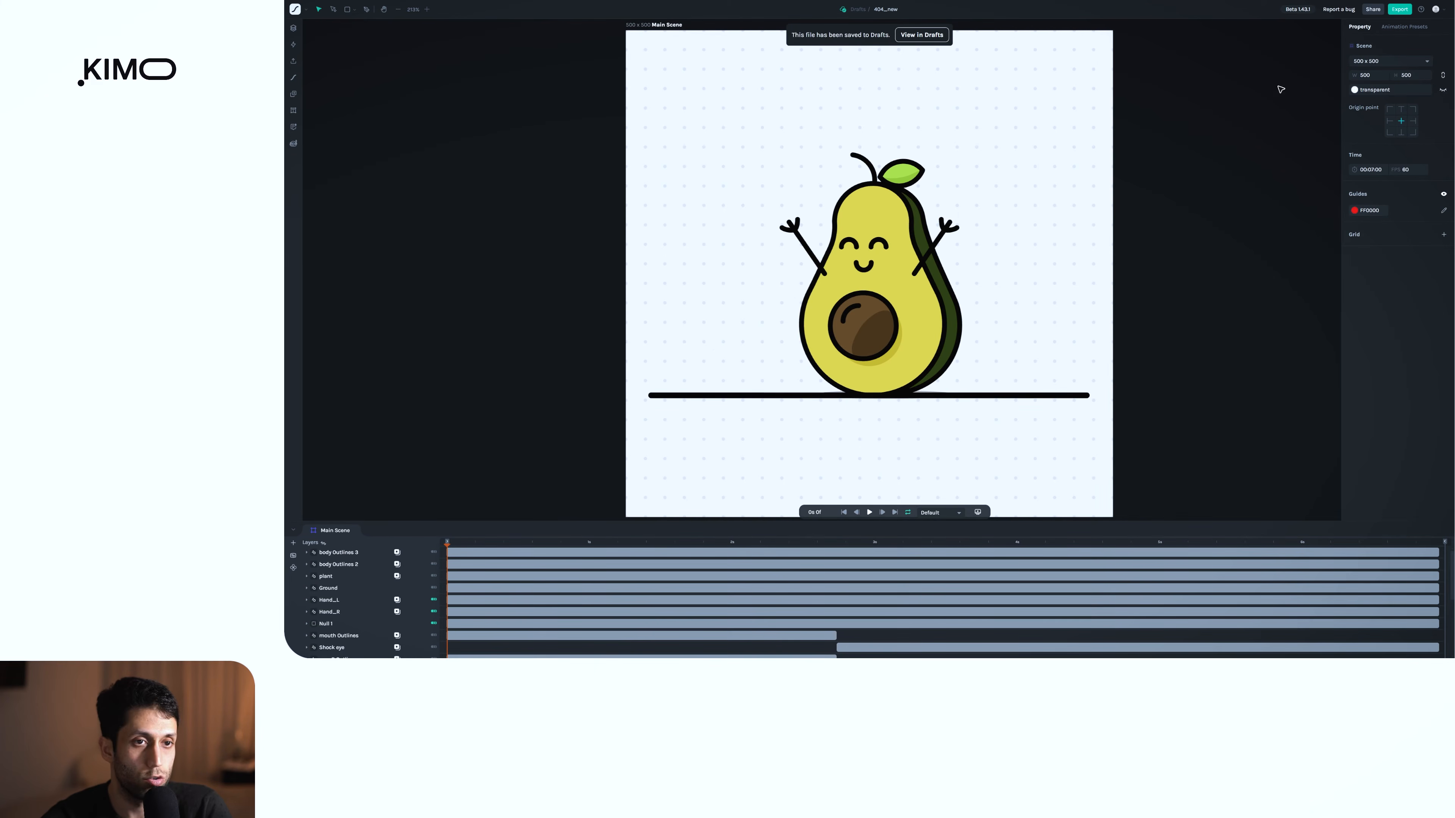
- Export the avocado animation again with the file name Main Scene
{"action": "left_click", "coordinate": [1399, 9]}
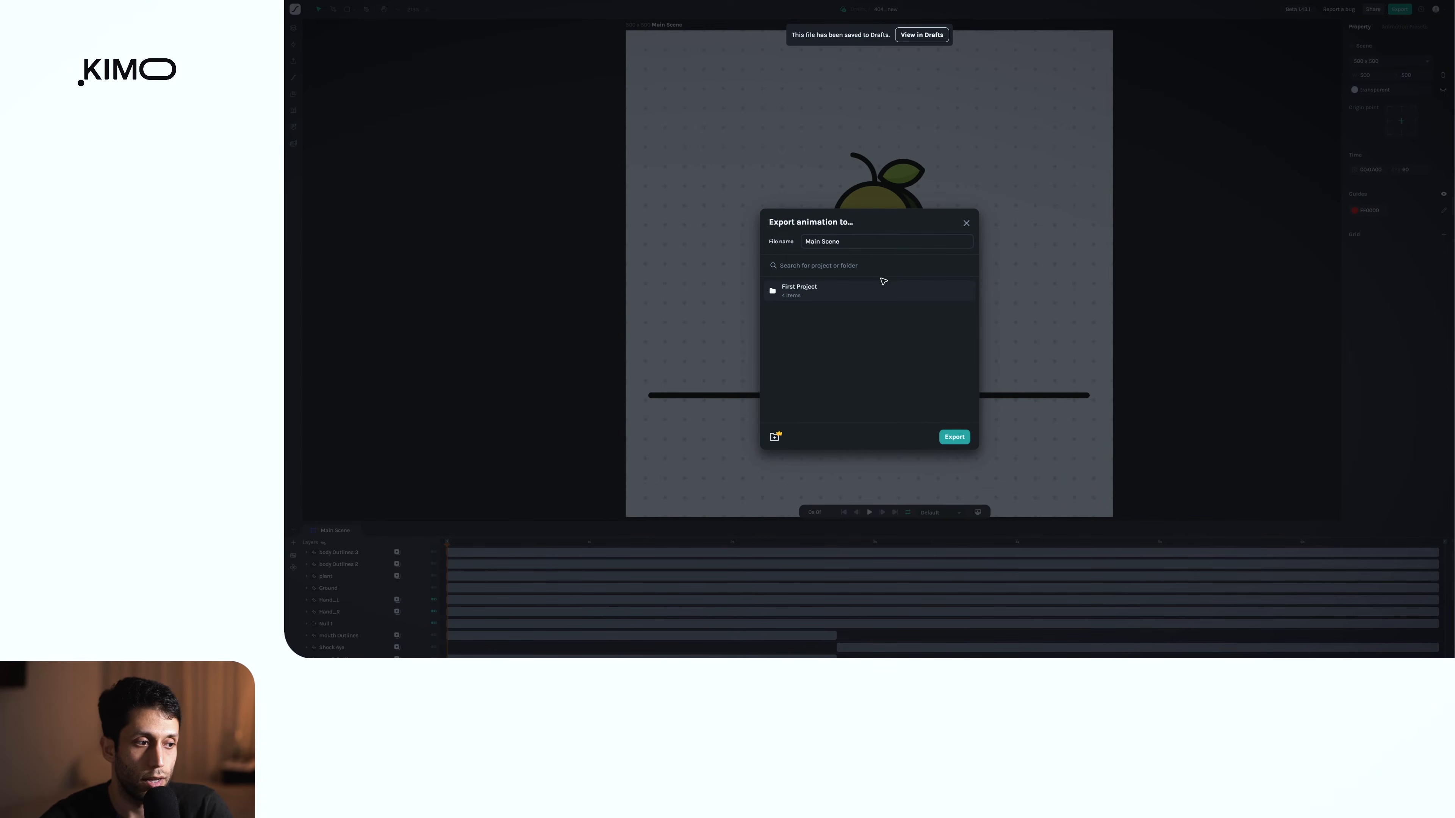
{"action": "left_click", "coordinate": [954, 437]}
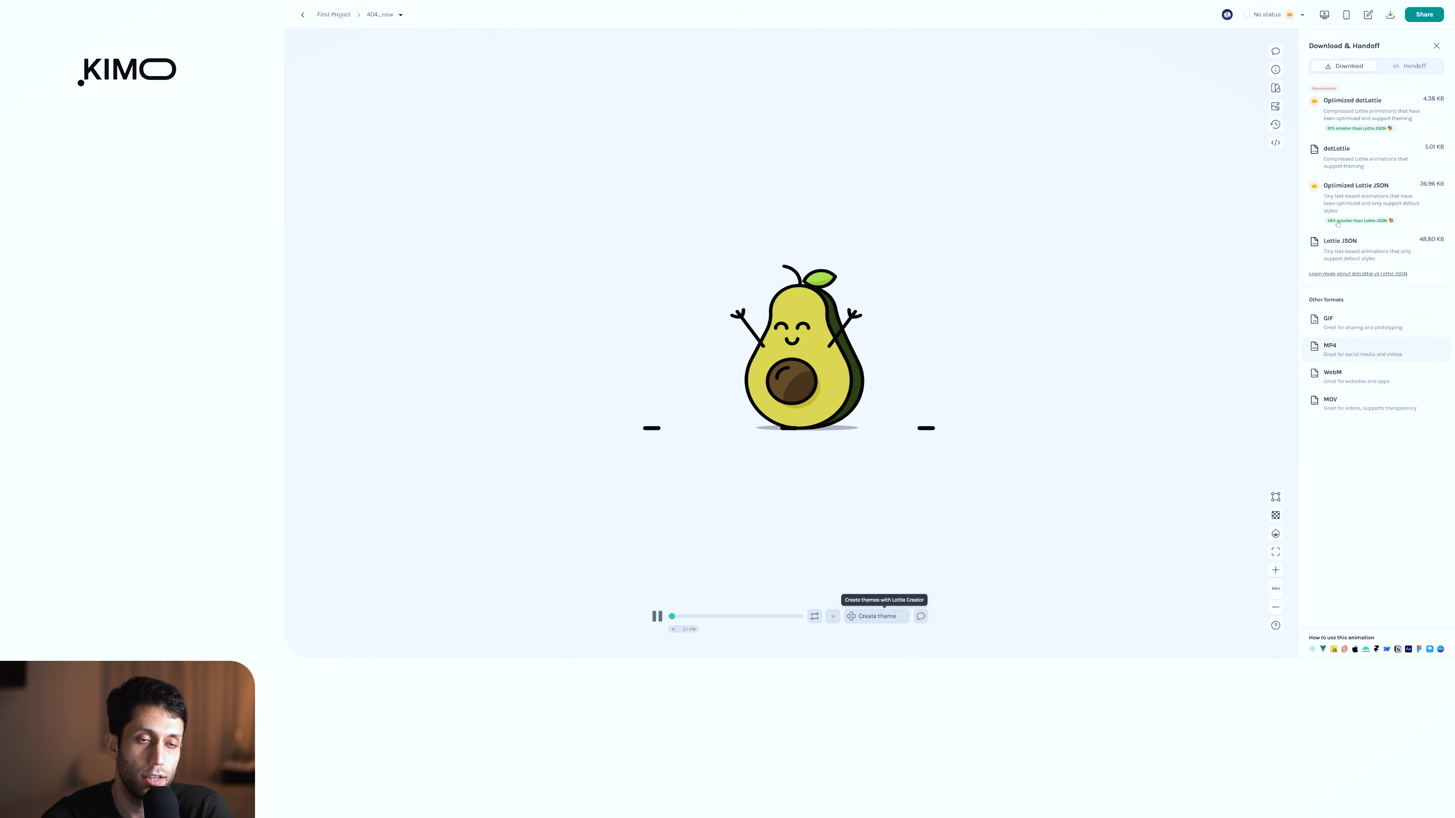
- Enable the asset CDN in the handoff options and select the Embed HTML code of the integration guide
{"action": "left_click", "coordinate": [1396, 67]}
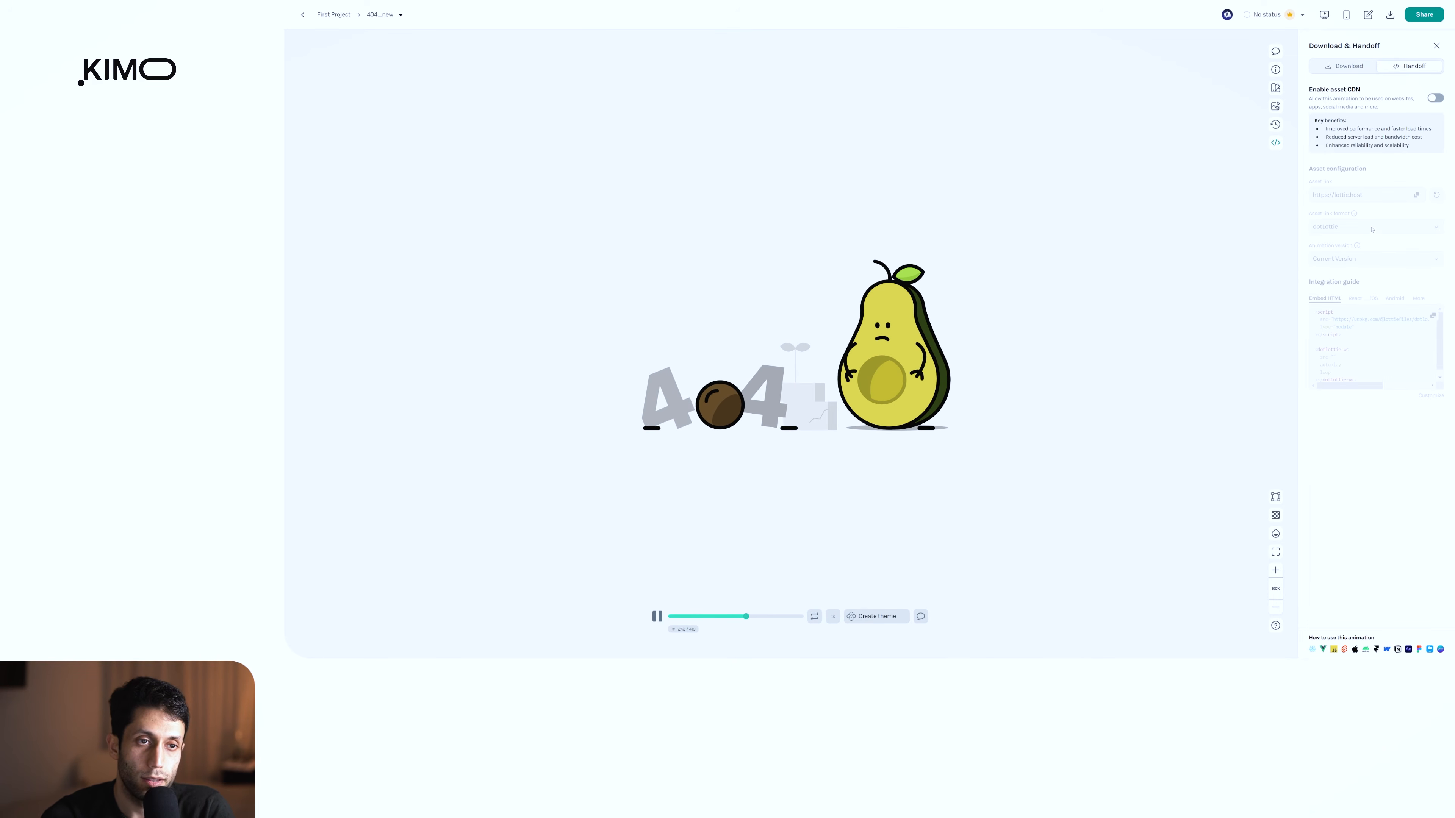
{"action": "left_click", "coordinate": [1438, 98]}
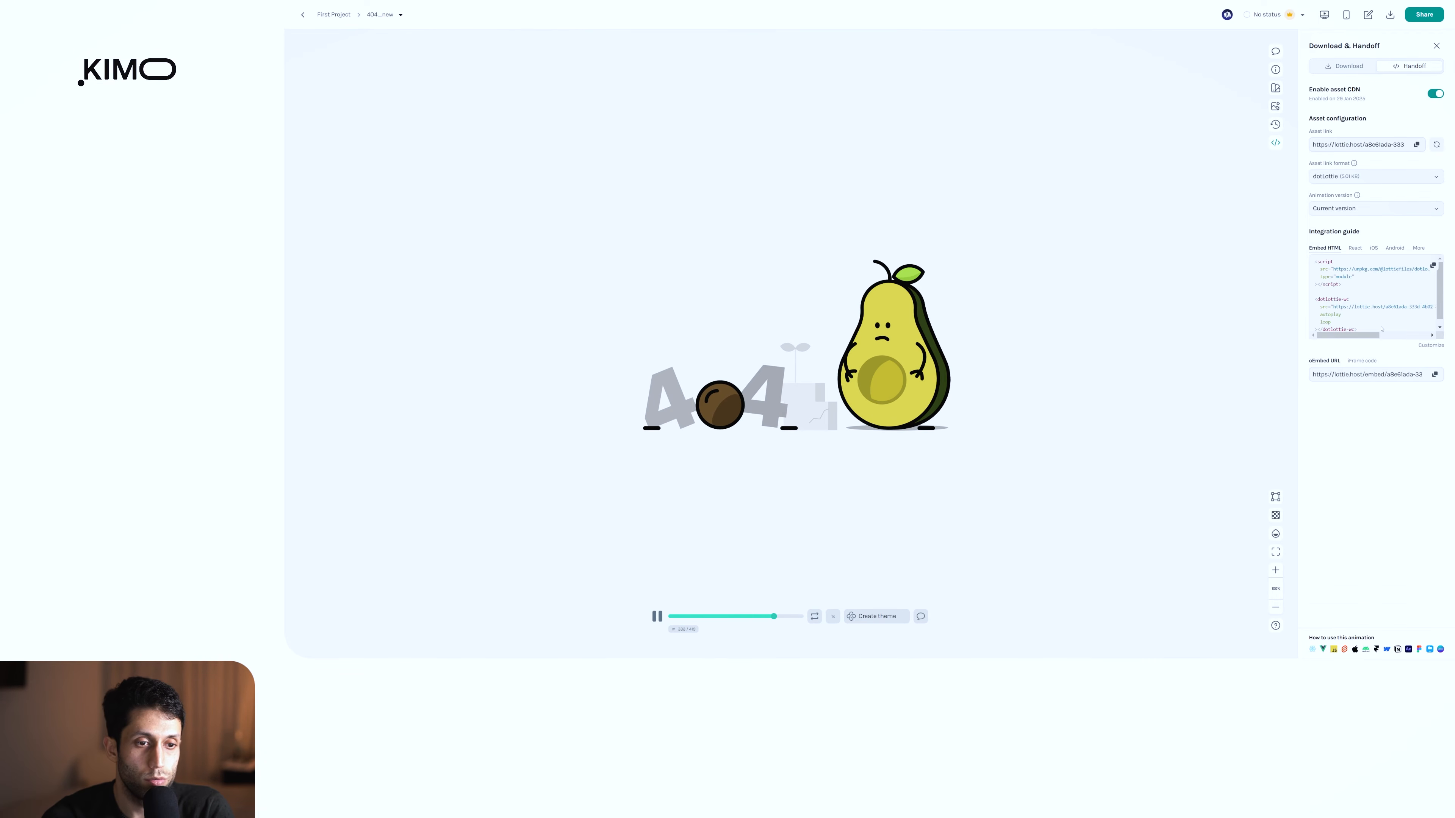
{"action": "scroll", "coordinate": [1324, 290], "scroll_direction": "down", "scroll_amount": 1}
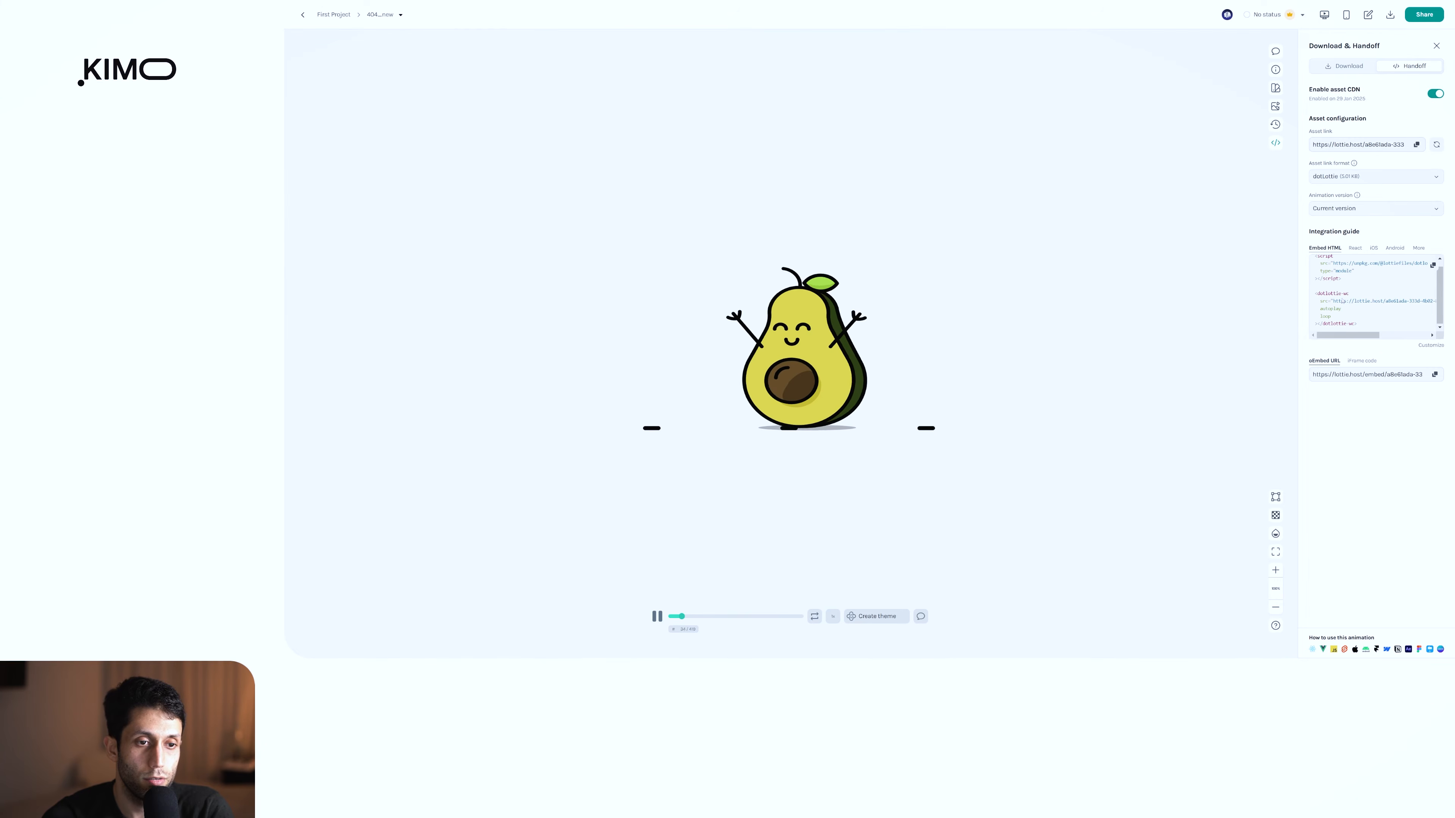
{"action": "scroll", "coordinate": [1323, 276], "scroll_direction": "up", "scroll_amount": 1}
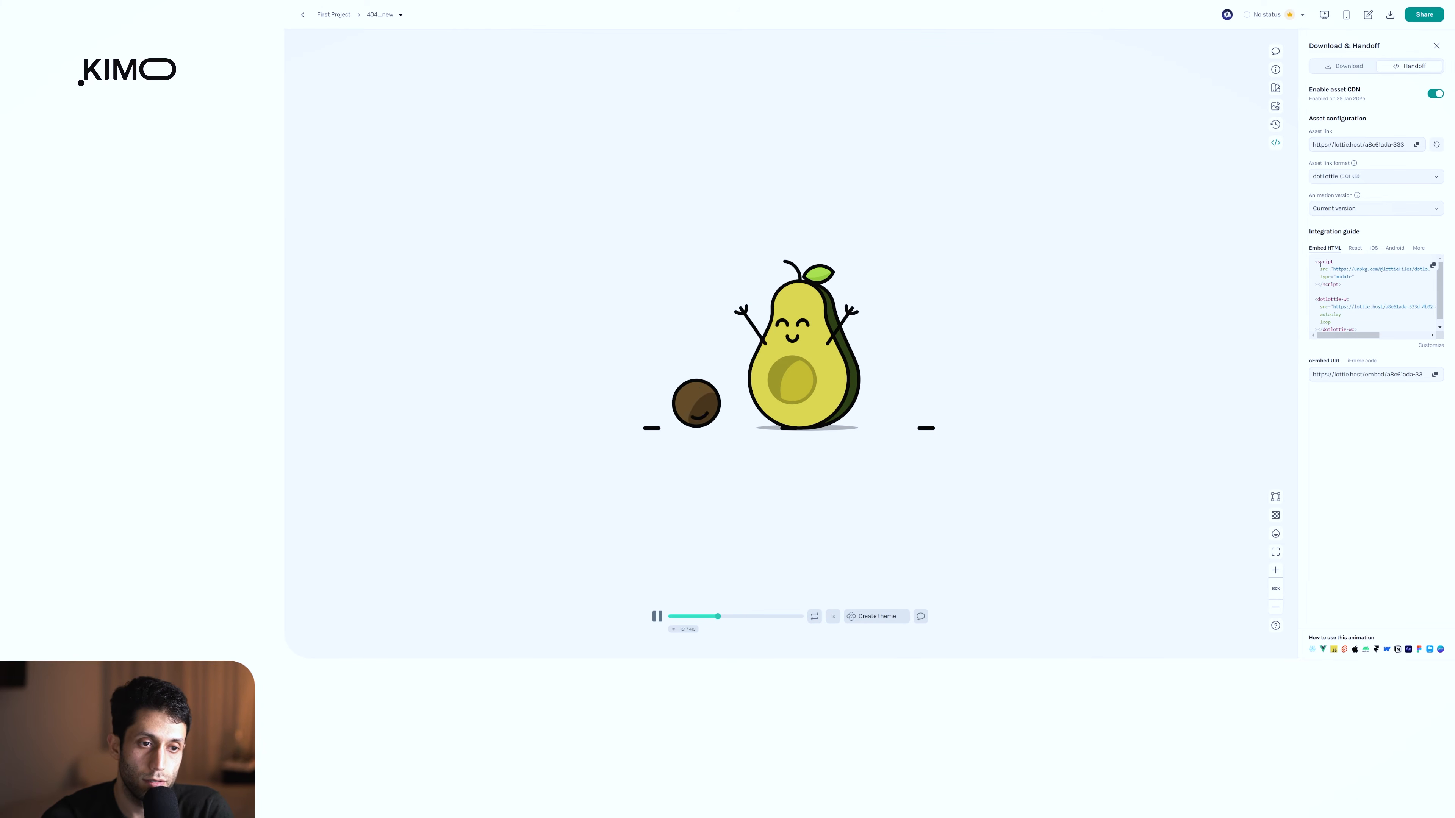
{"action": "left_click_drag", "start_coordinate": [1321, 265], "coordinate": [1367, 318]}
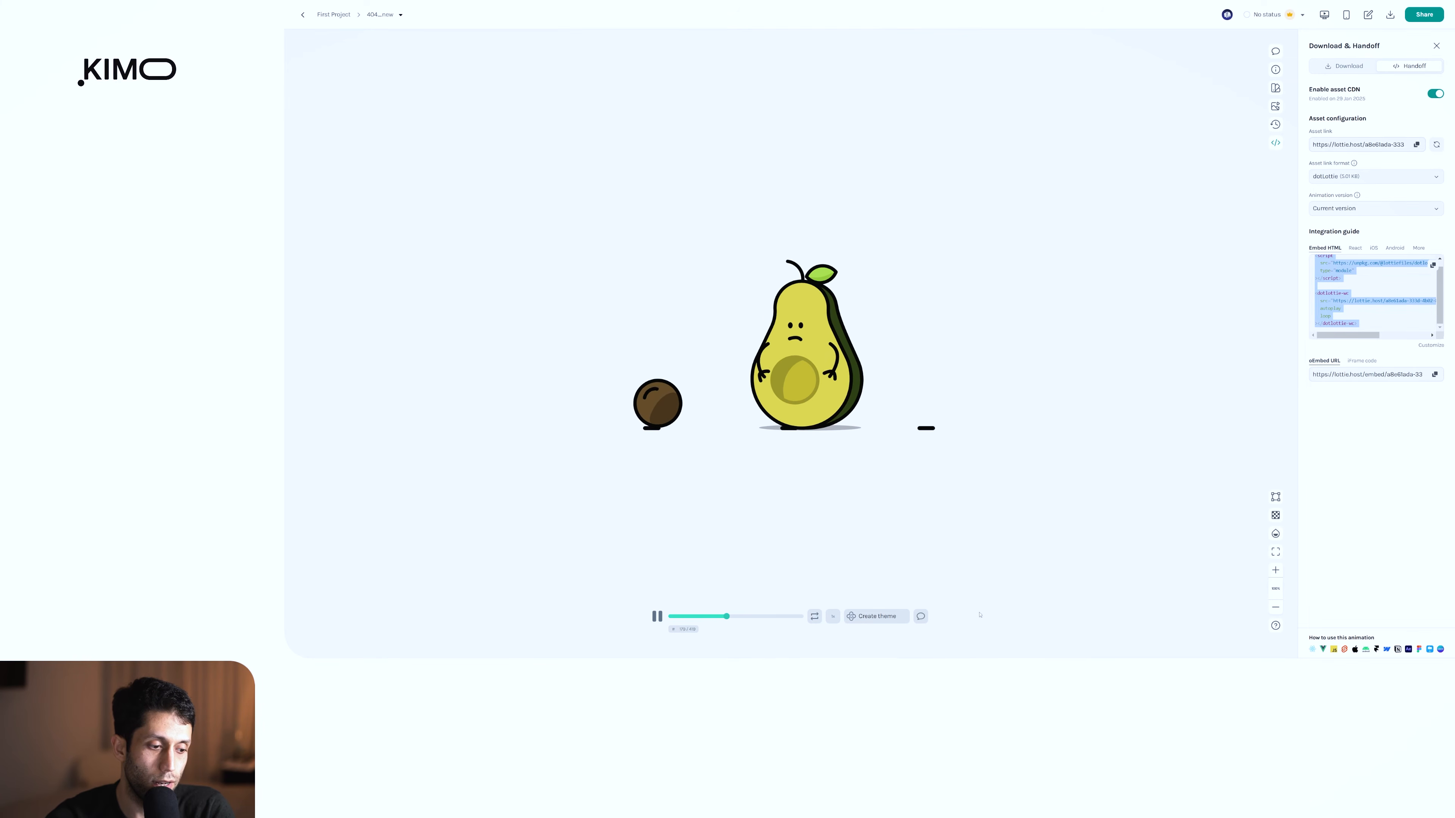
- Preview the animation on a saturated blue background, and switch the preview to the transparency grid
{"action": "left_click", "coordinate": [1276, 533]}
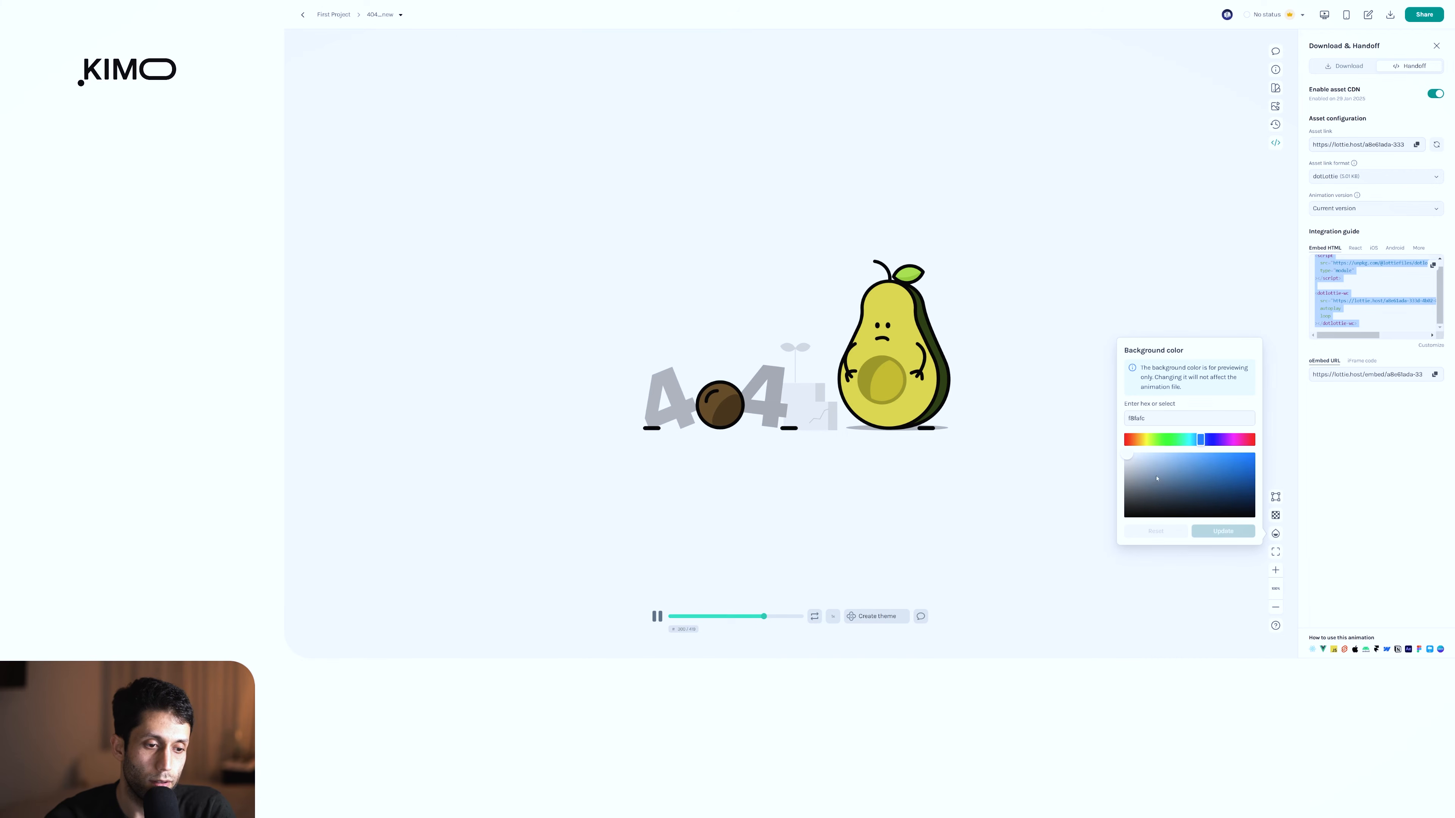
{"action": "left_click_drag", "start_coordinate": [1156, 478], "coordinate": [1265, 466]}
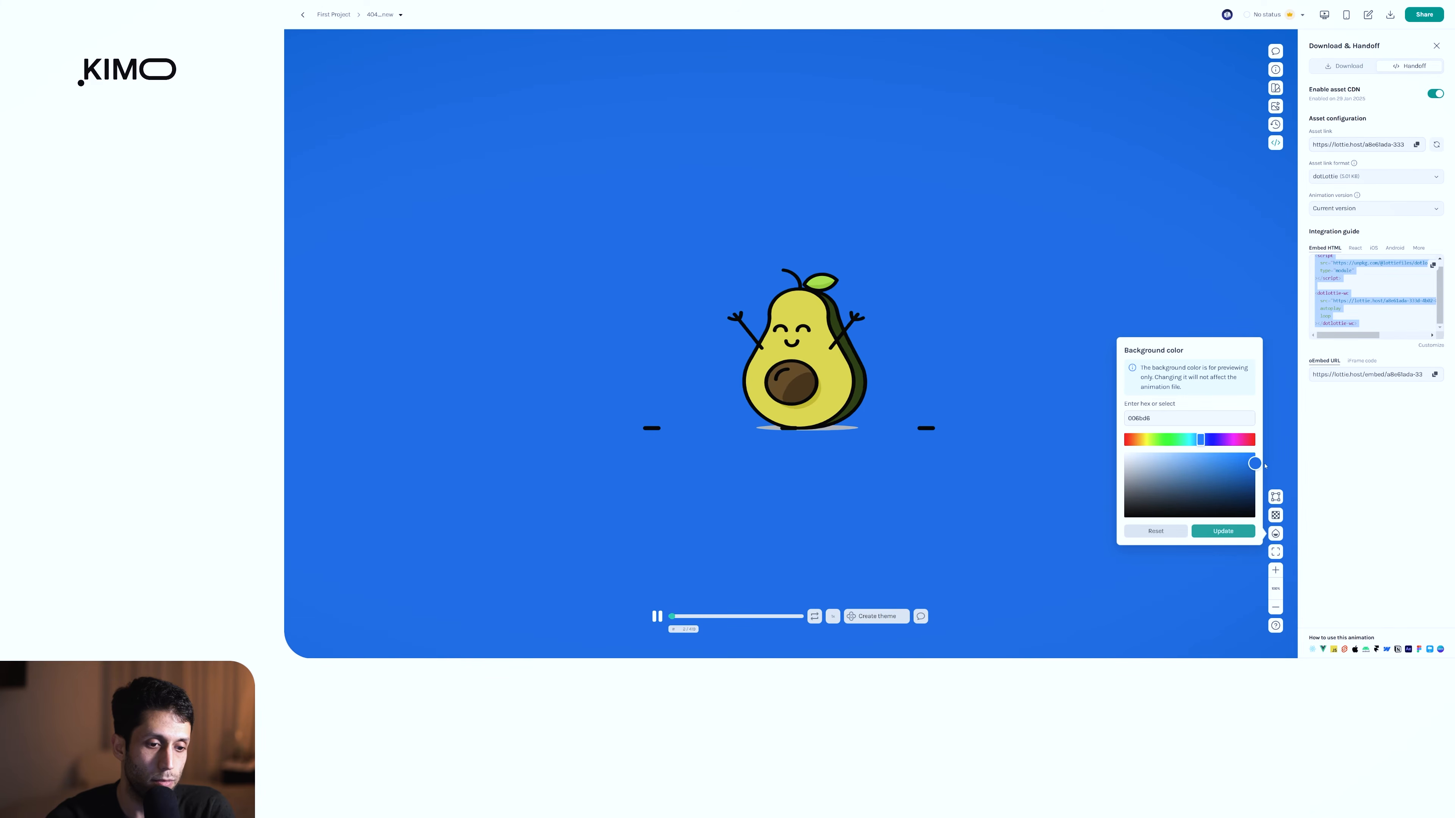
{"action": "left_click", "coordinate": [1276, 515]}
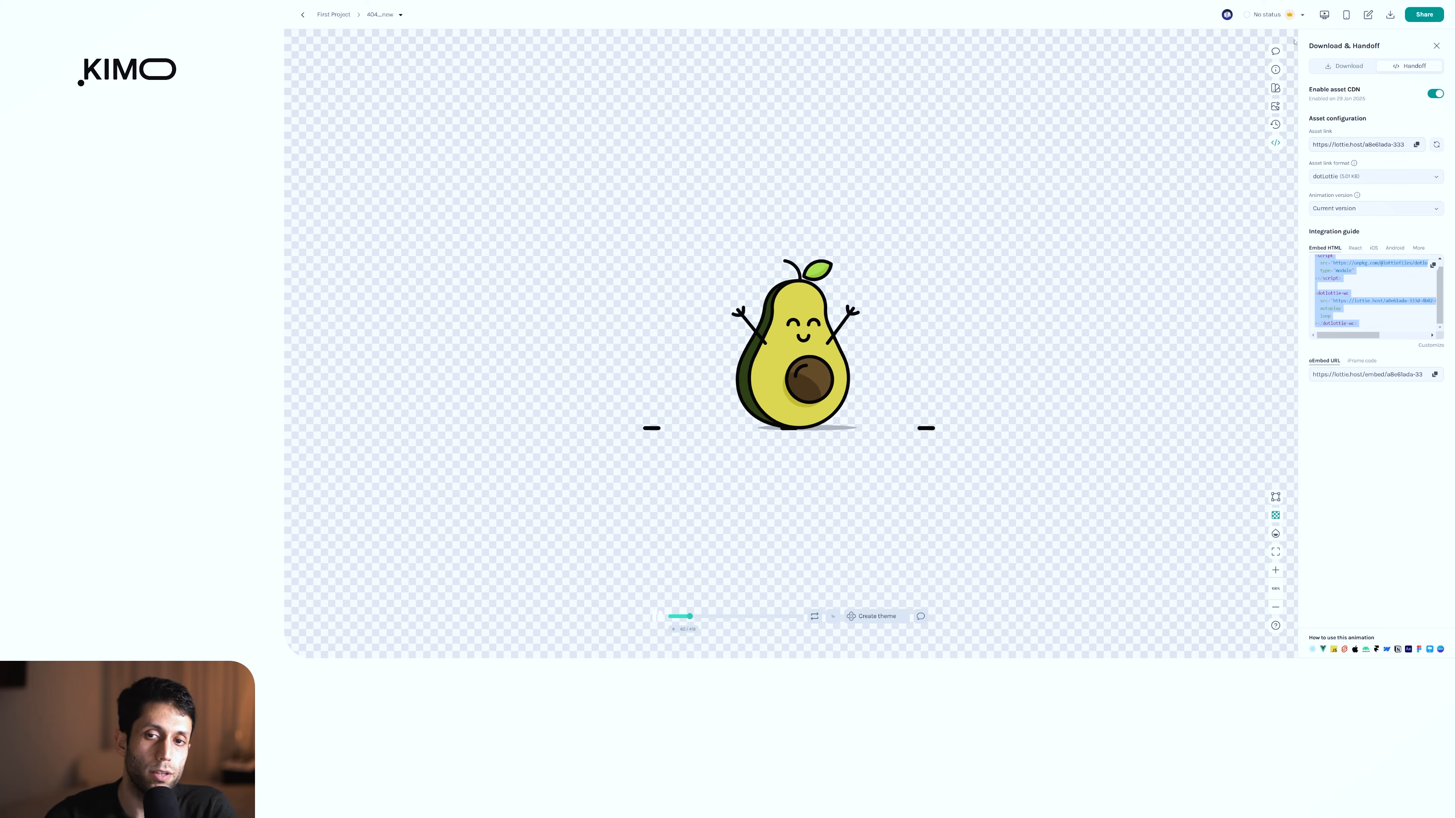
{"action": "left_click", "coordinate": [1277, 52]}
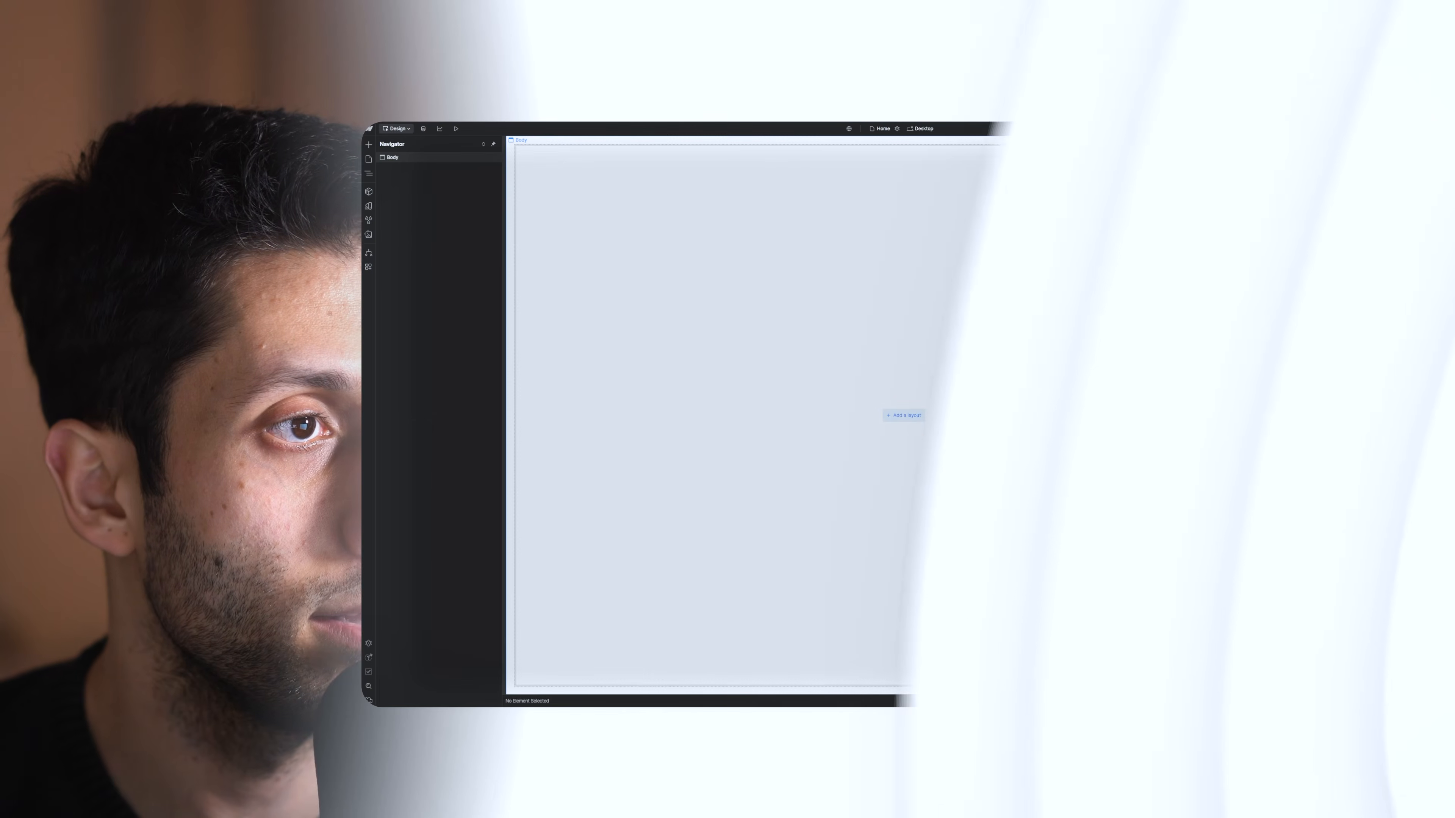
- Switch to Webflow, open the site's 404 utility page, and select the empty div block above the Page Not Found heading
{"action": "left_click", "coordinate": [368, 160]}
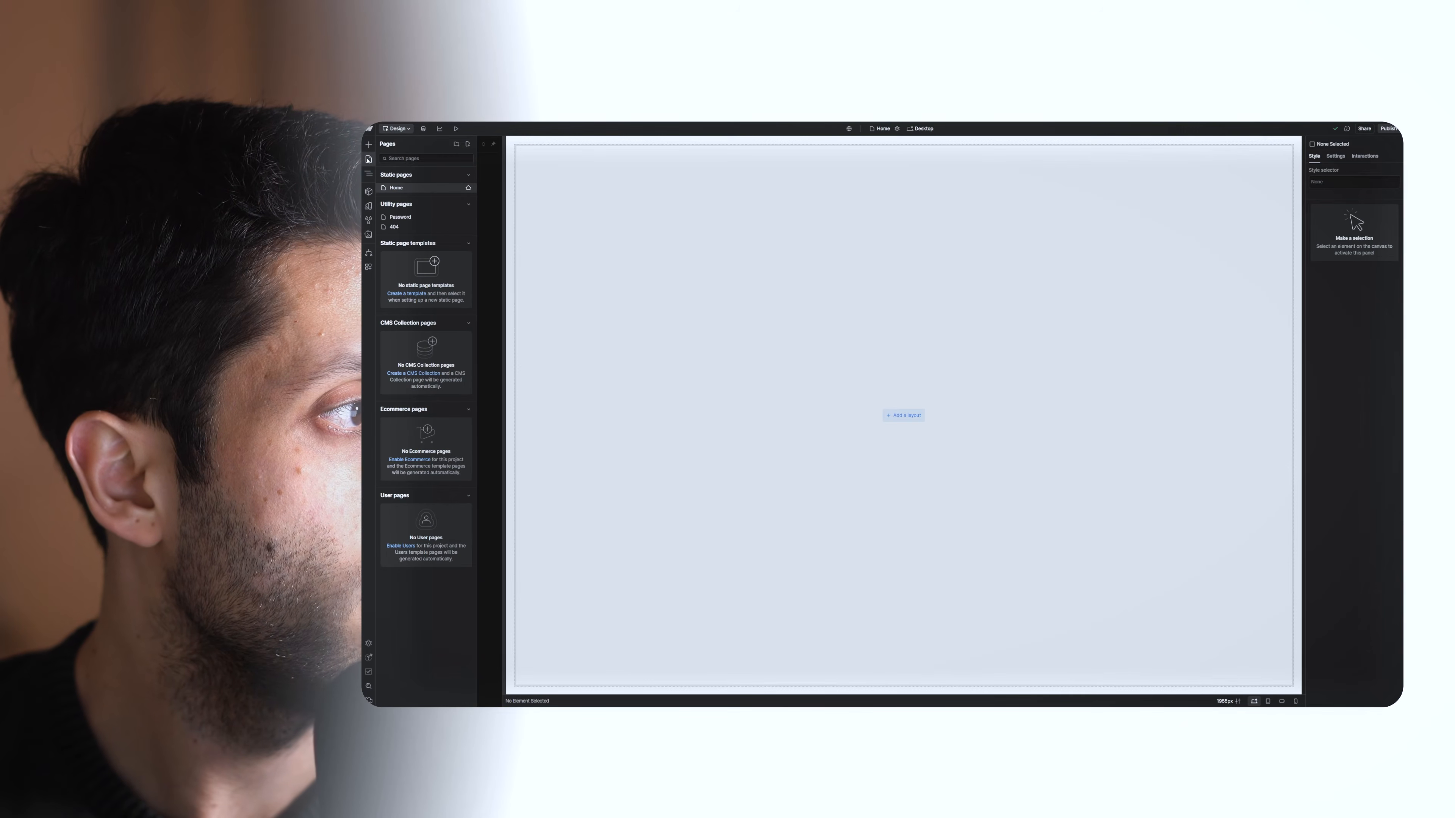
{"action": "left_click", "coordinate": [397, 227]}
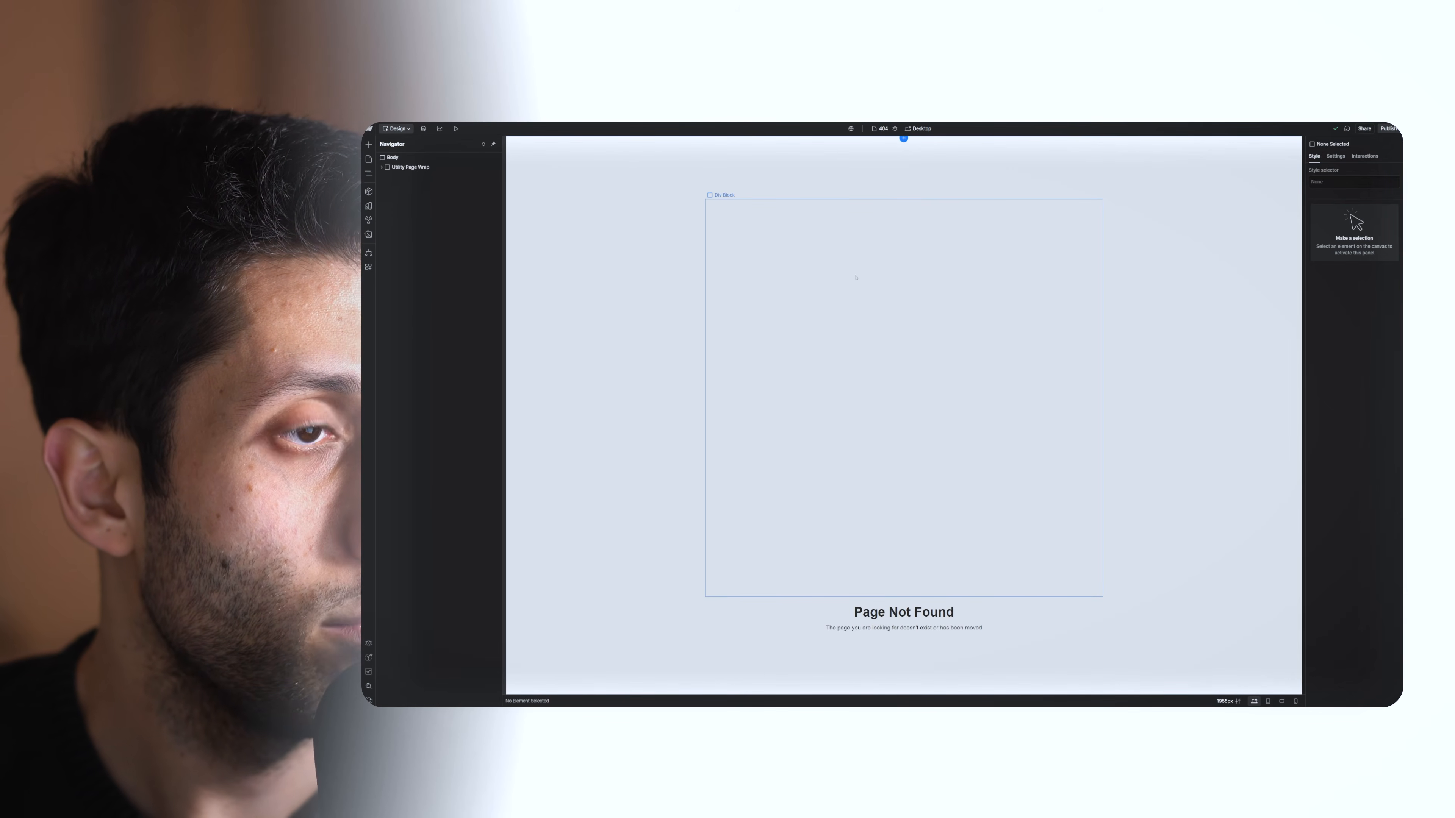
{"action": "left_click", "coordinate": [896, 345]}
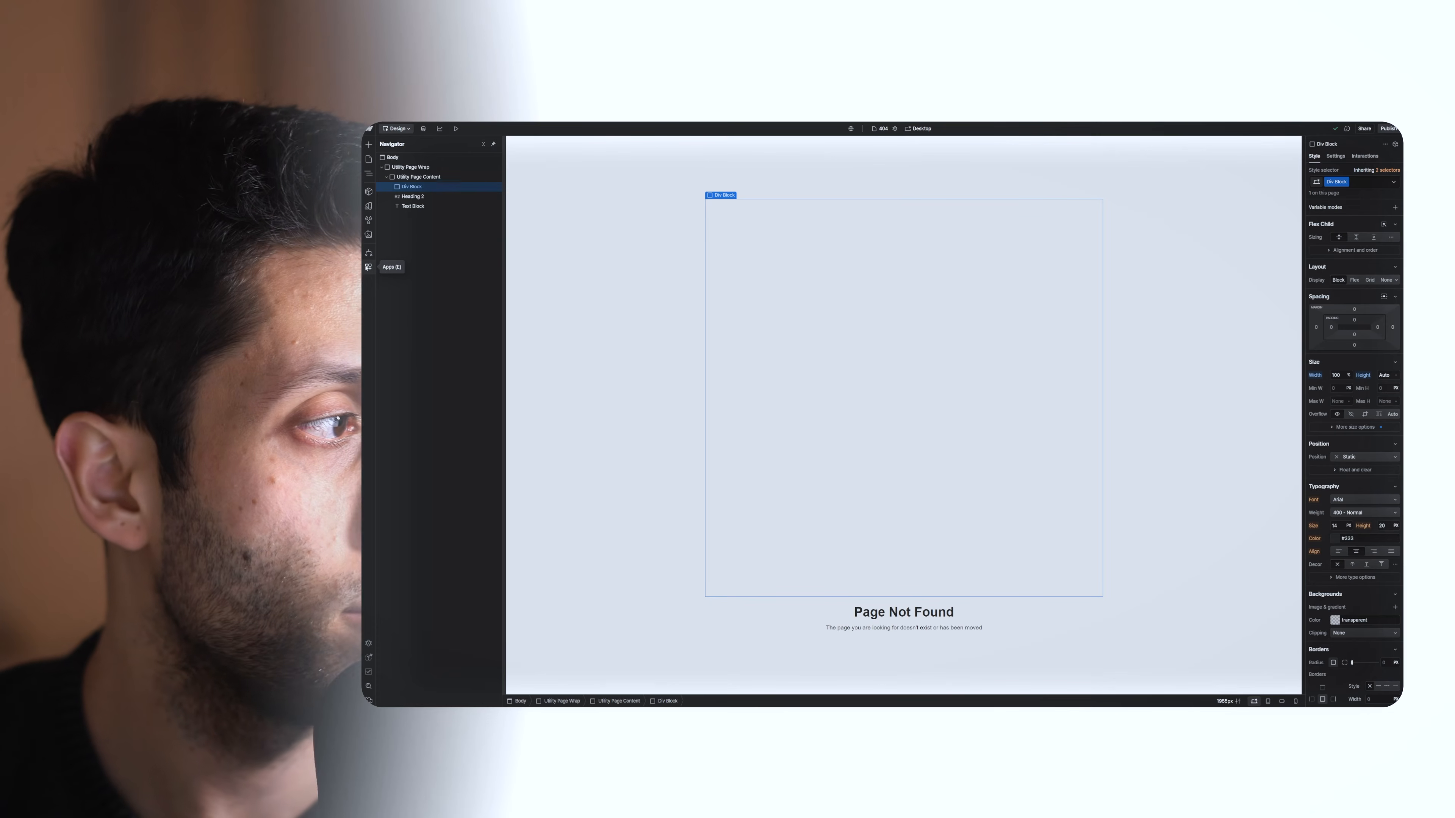
- Insert the 404_new animation from the workspace's First Project into the div block with the LottieFiles for Webflow app, and close the app
{"action": "left_click", "coordinate": [369, 267]}
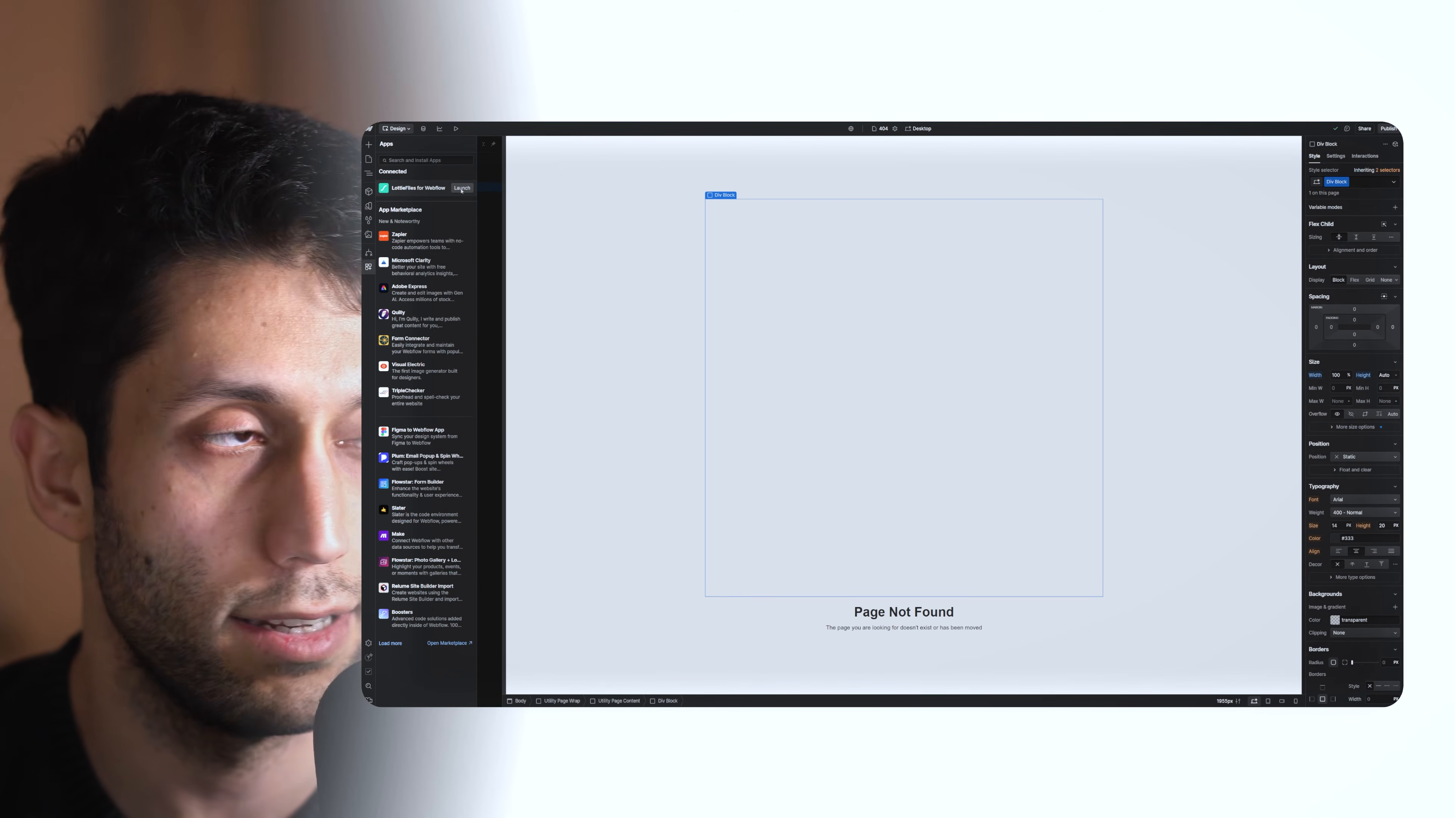
{"action": "left_click", "coordinate": [462, 189]}
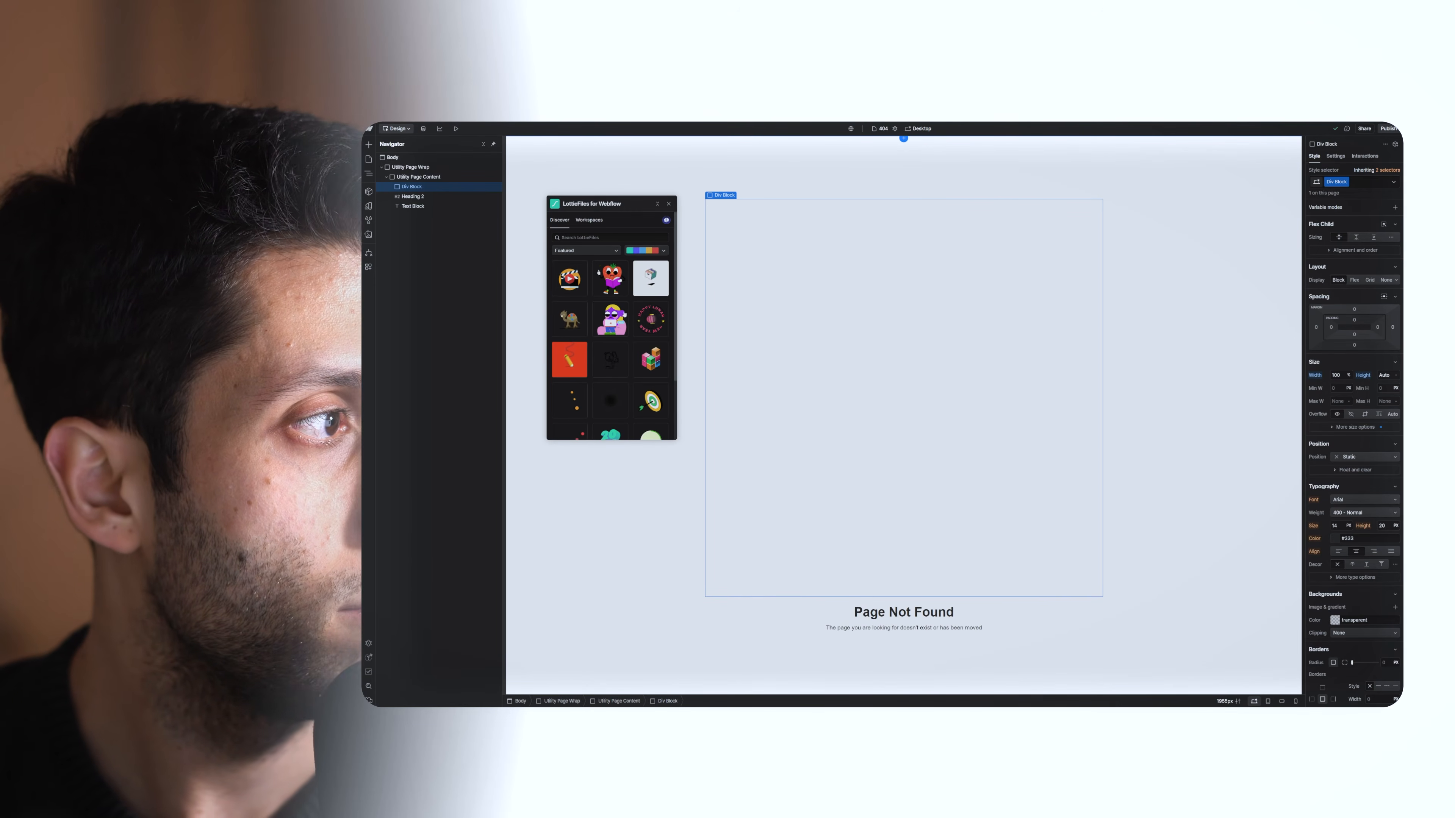
{"action": "left_click", "coordinate": [587, 222]}
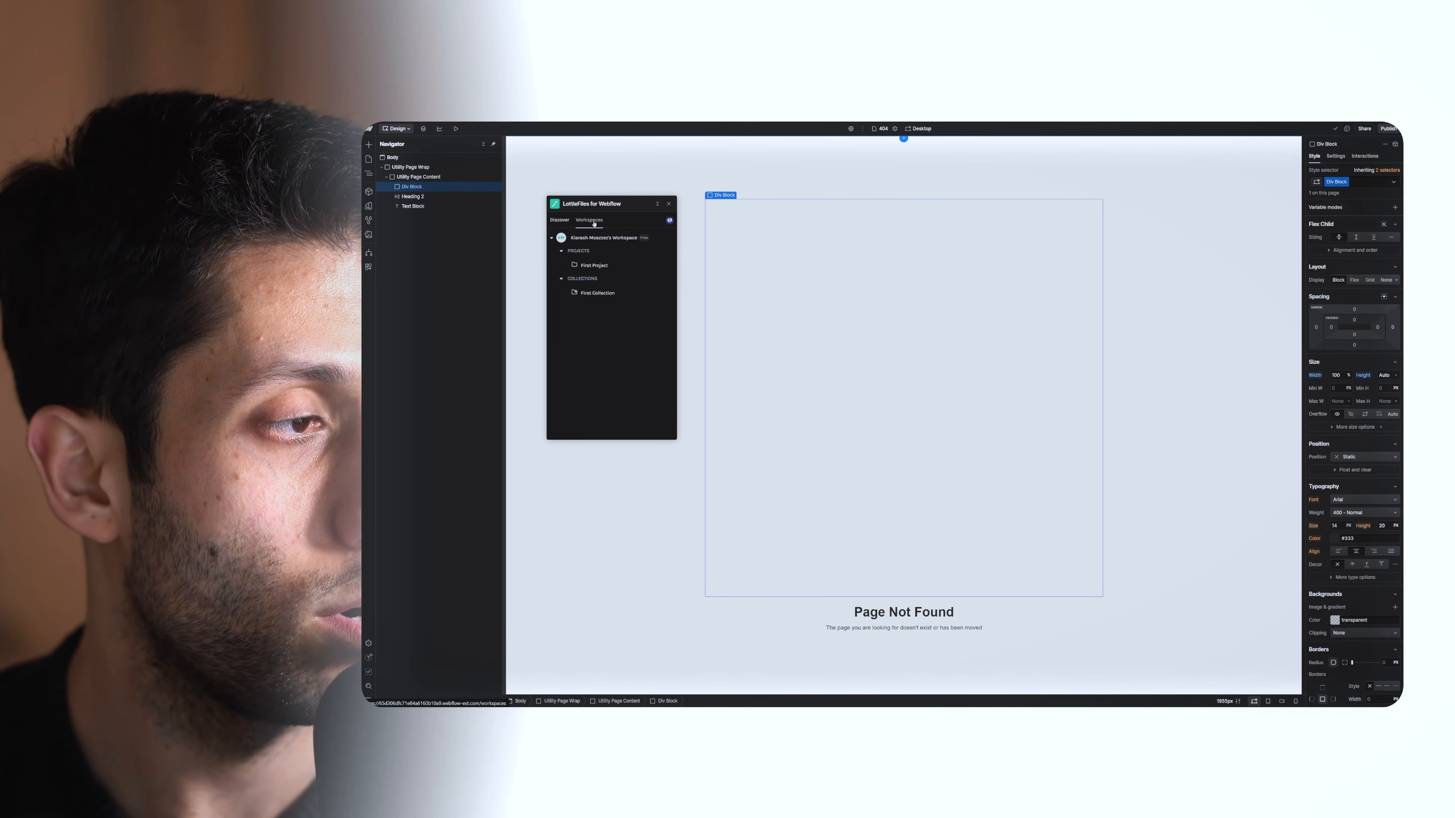
{"action": "left_click", "coordinate": [594, 265]}
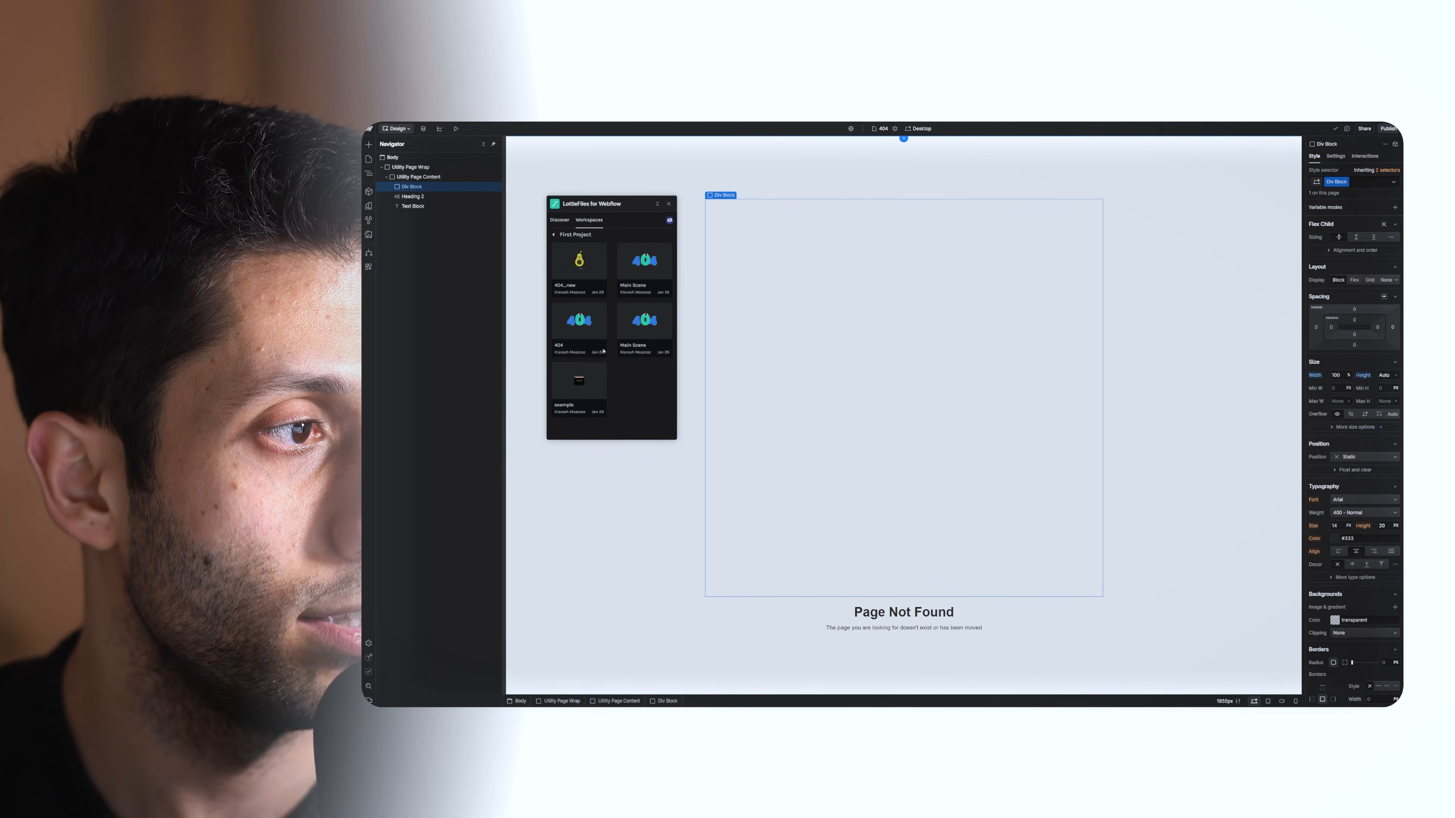
{"action": "left_click", "coordinate": [580, 265]}
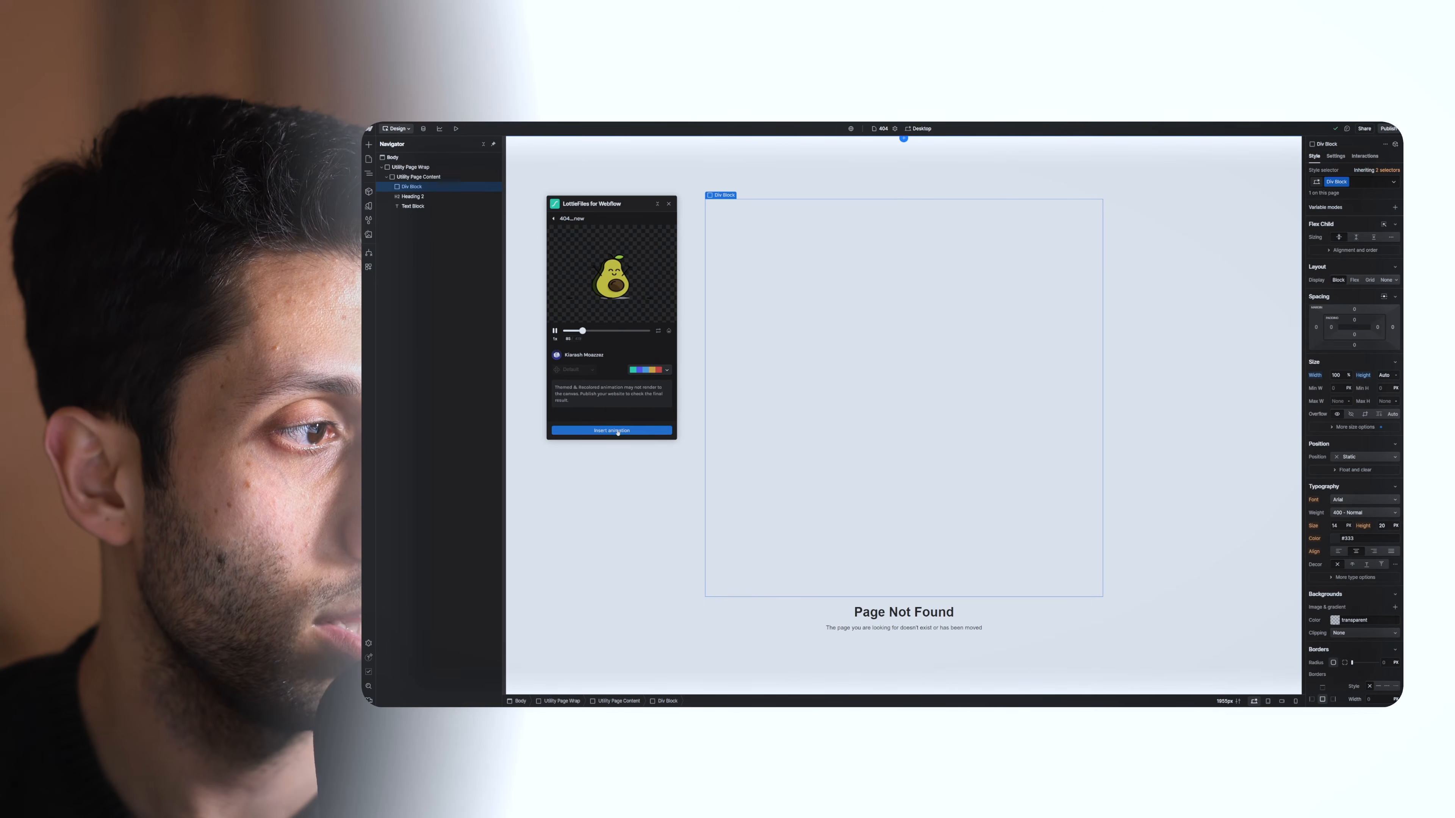
{"action": "left_click", "coordinate": [612, 430]}
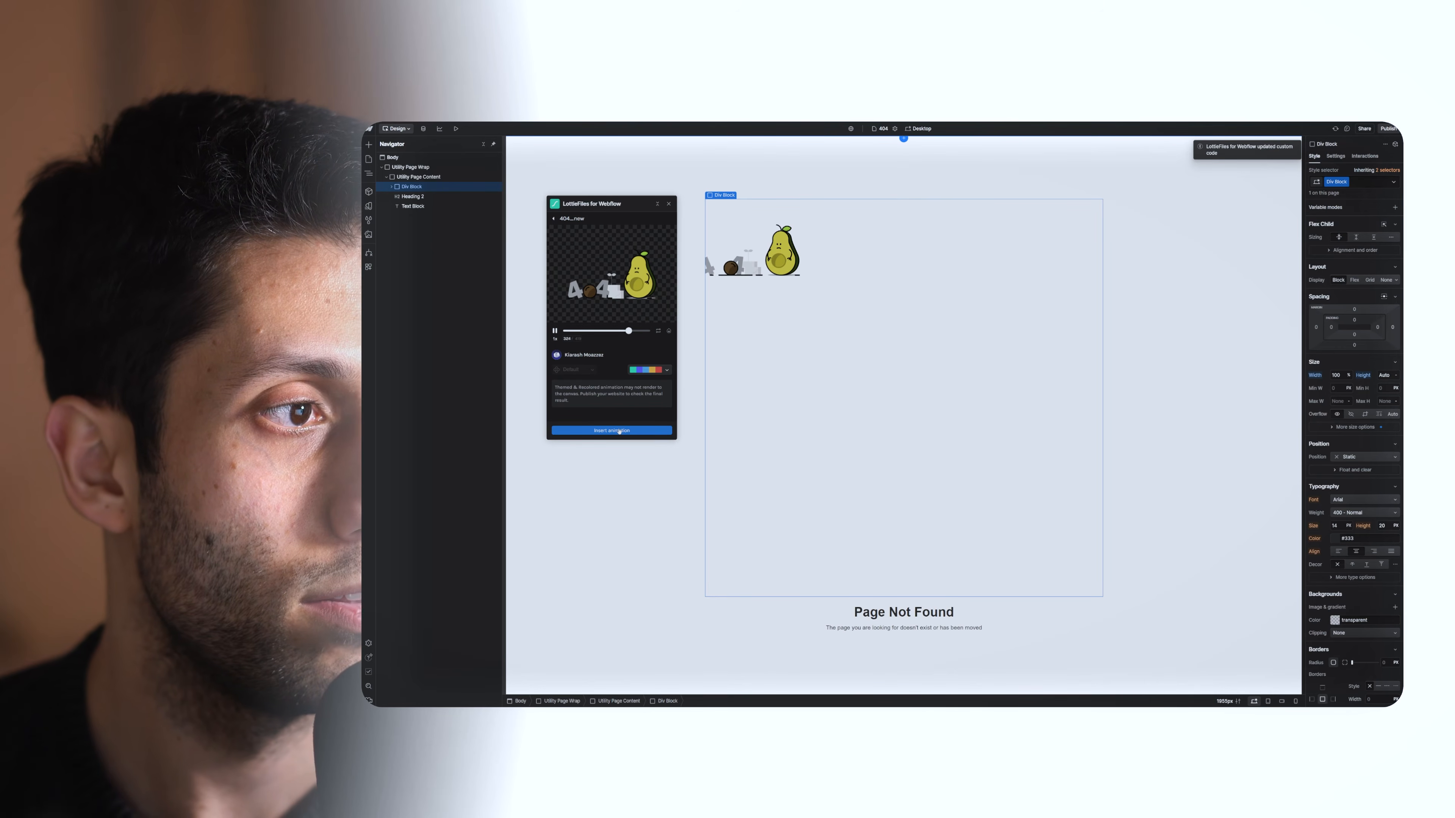
{"action": "left_click", "coordinate": [778, 244]}
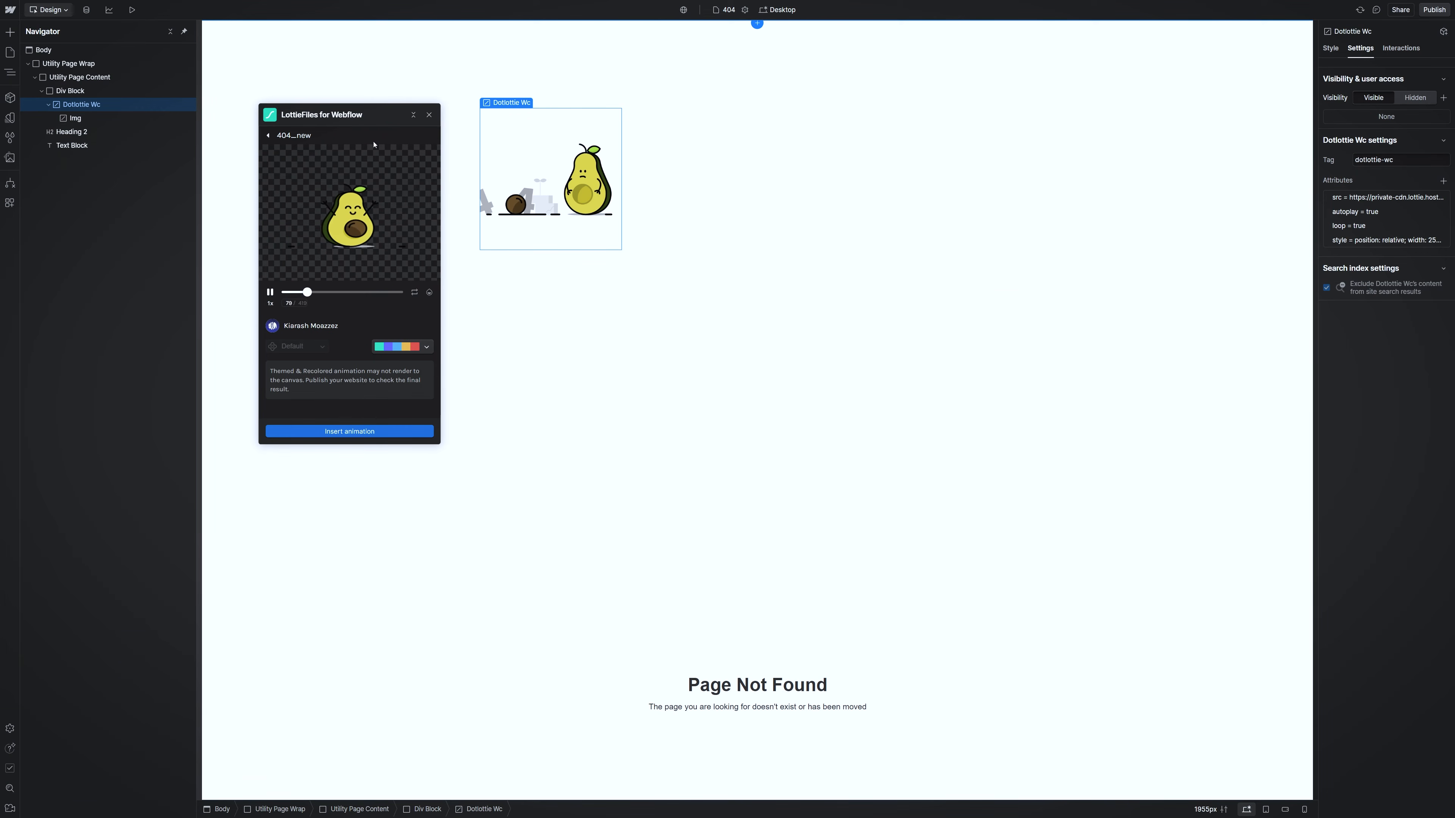
{"action": "left_click", "coordinate": [428, 116]}
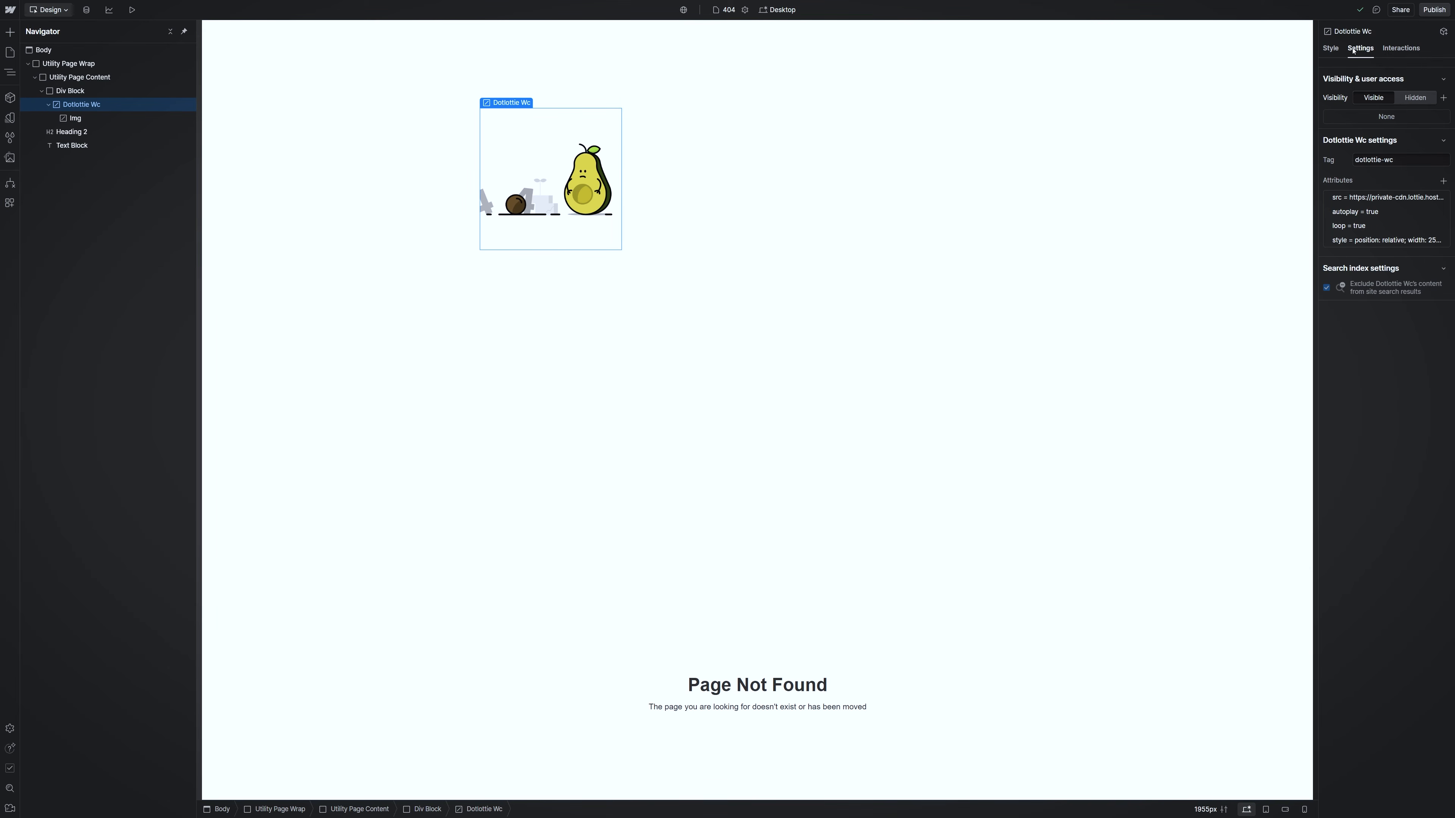
- Set the width in the Dotlottie Wc element's style attribute to 100%
{"action": "left_click", "coordinate": [1331, 48]}
{"action": "left_click", "coordinate": [1368, 52]}
{"action": "left_click", "coordinate": [1420, 242]}
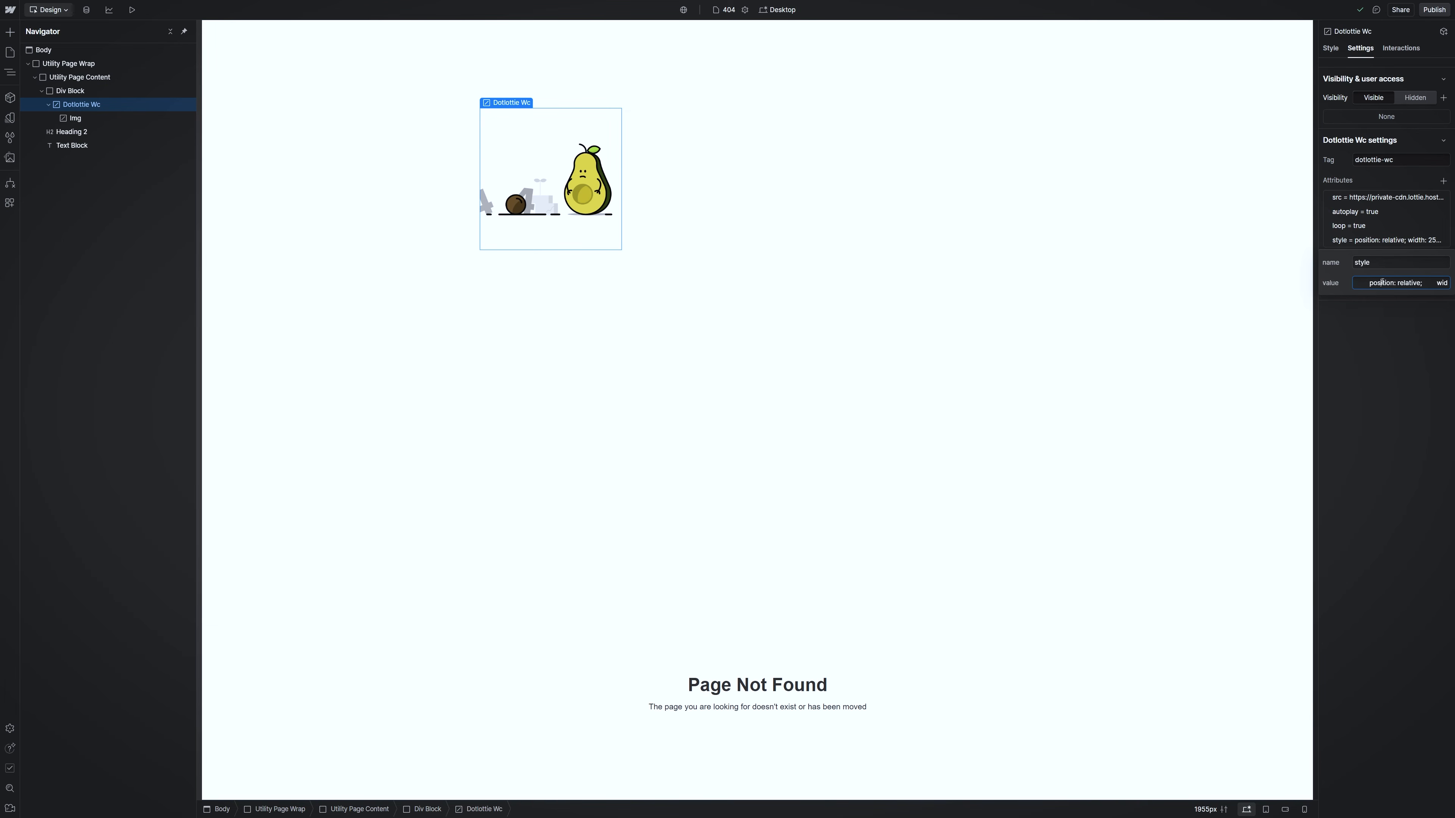
{"action": "key", "text": "Right"}
{"action": "key", "text": "Right"}
{"action": "key", "text": "Right"}
{"action": "key", "text": "Right"}
{"action": "key", "text": "Right"}
{"action": "key", "text": "Right"}
{"action": "key", "text": "Right"}
{"action": "key", "text": "Right"}
{"action": "key", "text": "Right"}
{"action": "key", "text": "Right"}
{"action": "key", "text": "Right"}
{"action": "key", "text": "Right"}
{"action": "key", "text": "Right"}
{"action": "key", "text": "Right"}
{"action": "key", "text": "Right"}
{"action": "key", "text": "Right"}
{"action": "key", "text": "BackSpace"}
{"action": "key", "text": "BackSpace"}
{"action": "key", "text": "BackSpace"}
{"action": "key", "text": "BackSpace"}
{"action": "key", "text": "BackSpace"}
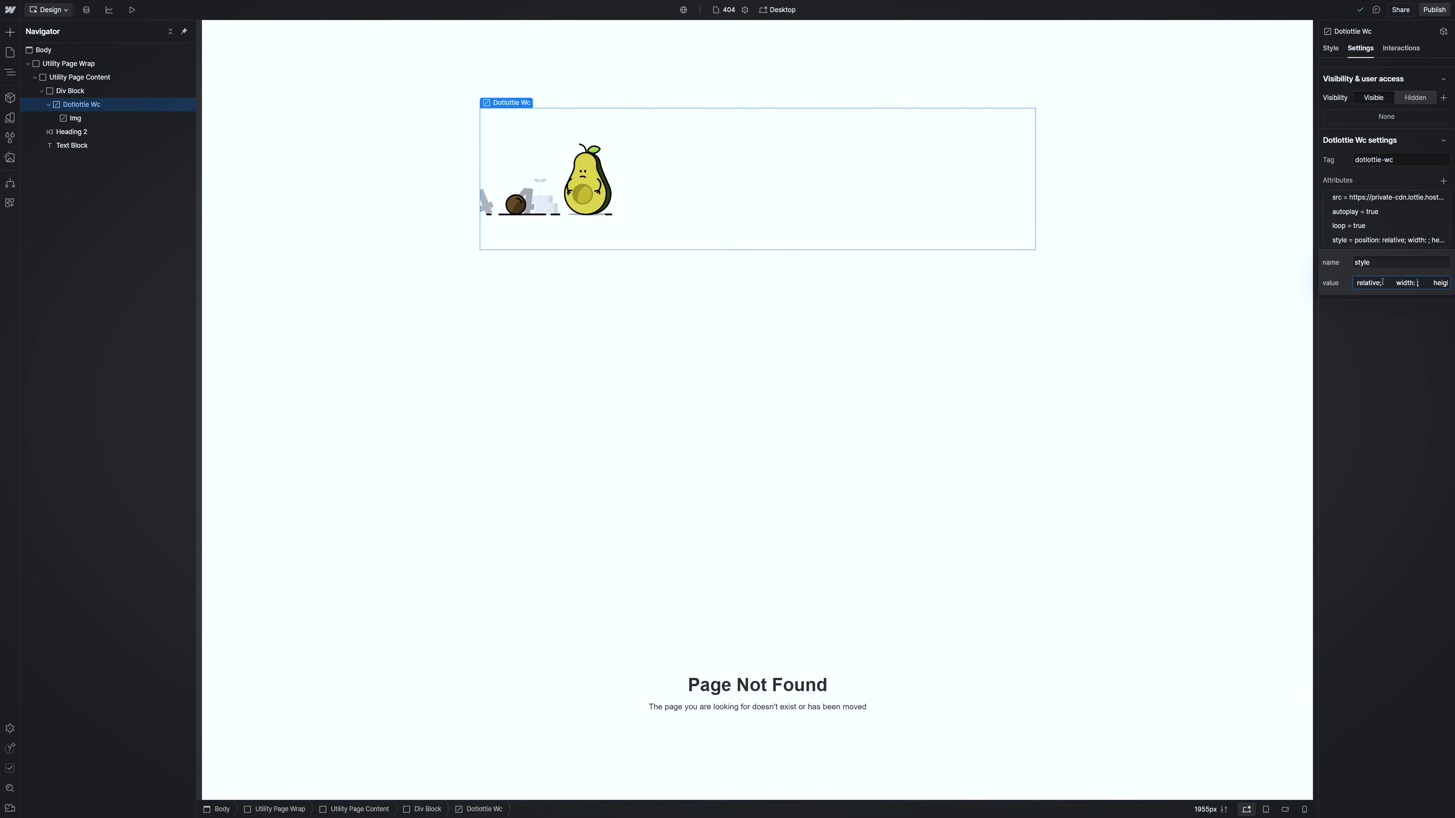
{"action": "type", "text": "100"}
- Set the height in the Dotlottie Wc element's style attribute to 100%
{"action": "left_click_drag", "start_coordinate": [1434, 280], "coordinate": [1398, 285]}
{"action": "key", "text": "Right"}
{"action": "type", "text": "height: 250px;"}
{"action": "key", "text": "BackSpace"}
{"action": "key", "text": "BackSpace"}
{"action": "key", "text": "BackSpace"}
{"action": "key", "text": "BackSpace"}
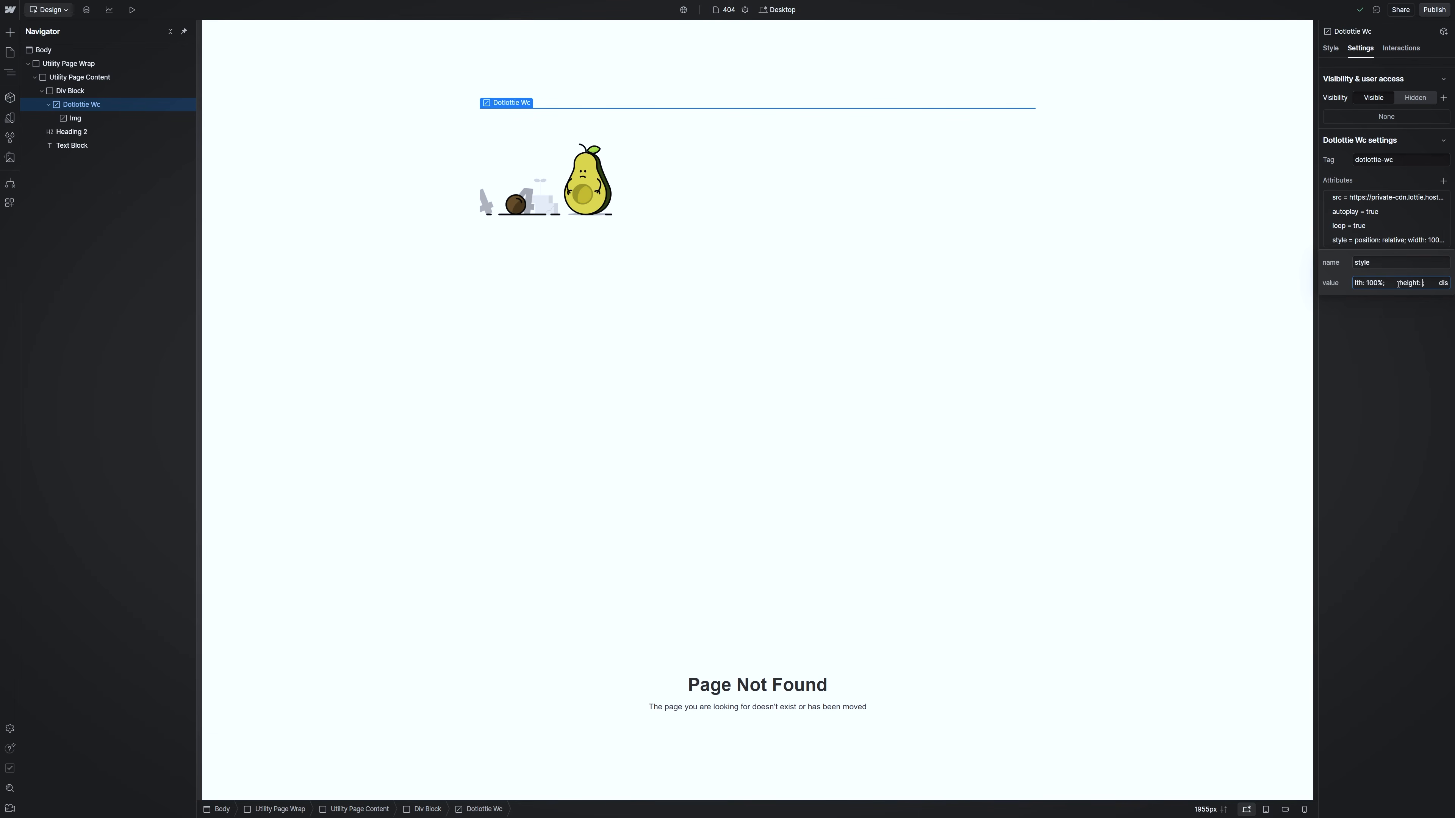
{"action": "type", "text": "100%"}
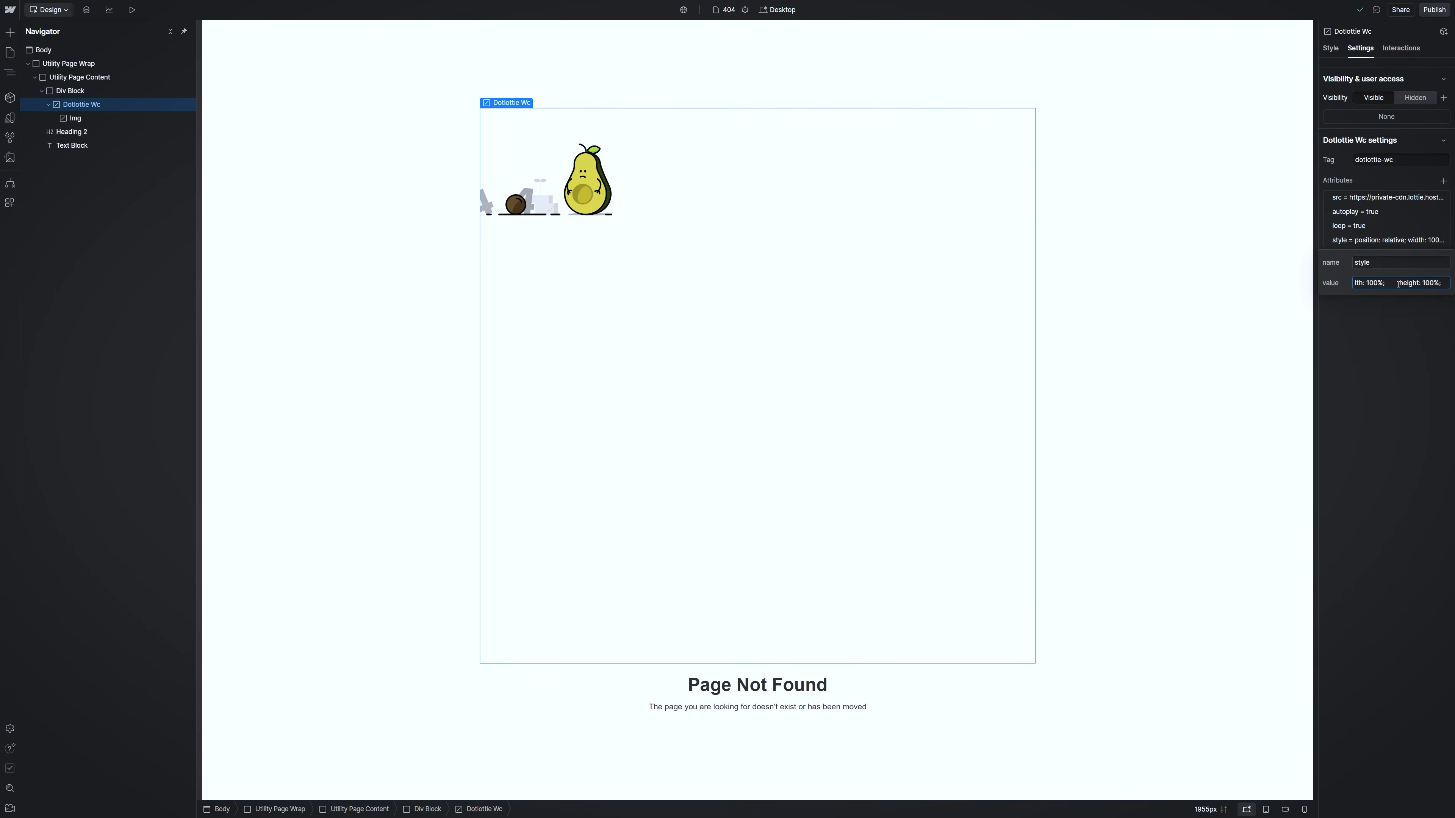
- Set both width and height to 100% in the style attribute of the Img nested inside the Dotlottie Wc element
{"action": "key", "text": "ctrl+shift+Left"}
{"action": "key", "text": "ctrl+shift+Left"}
{"action": "key", "text": "ctrl+shift+Left"}
{"action": "key", "text": "ctrl+shift+Left"}
{"action": "left_click_drag", "start_coordinate": [1441, 269], "coordinate": [1393, 269]}
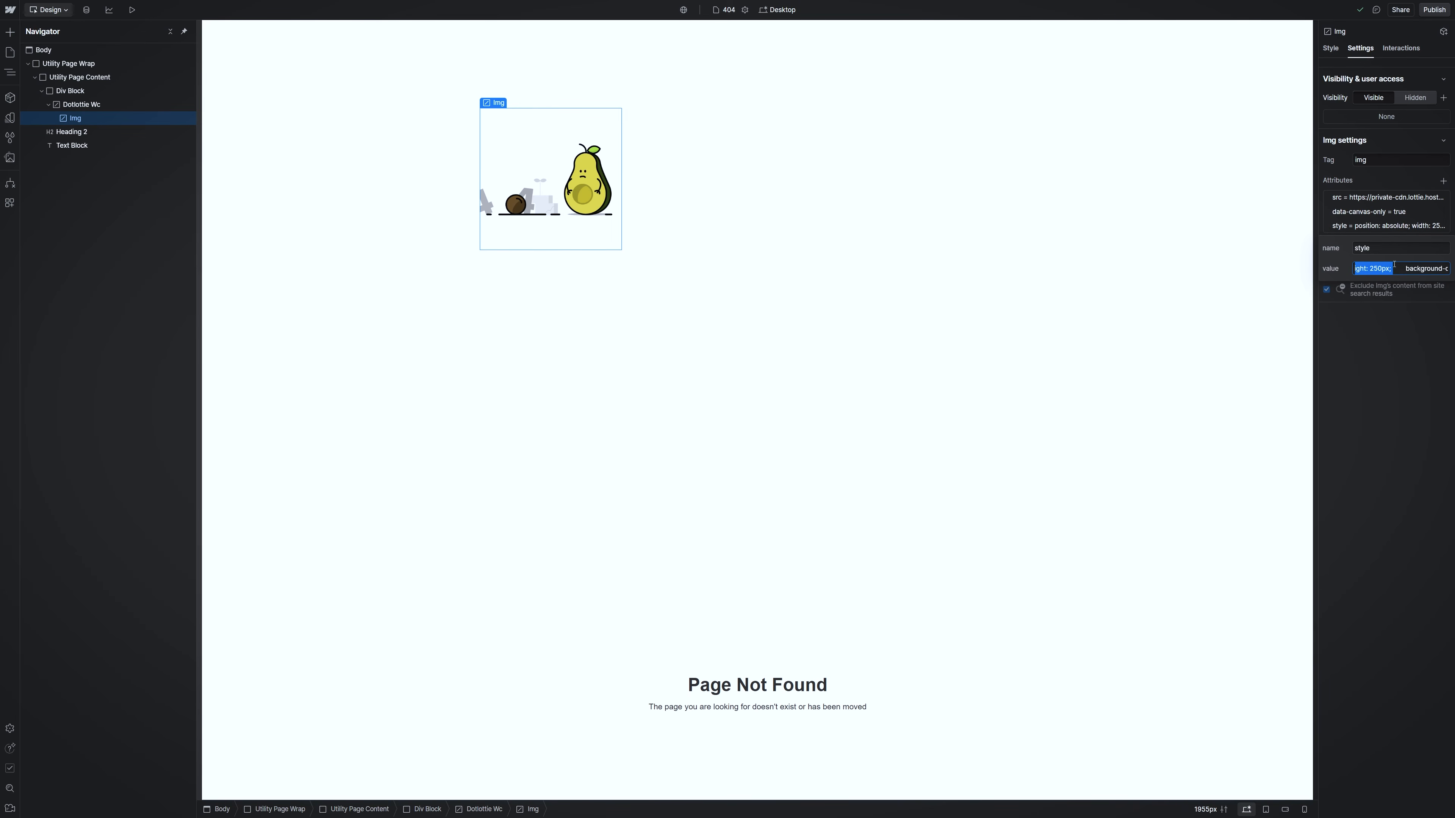
{"action": "type", "text": "100%; height: 100%;"}
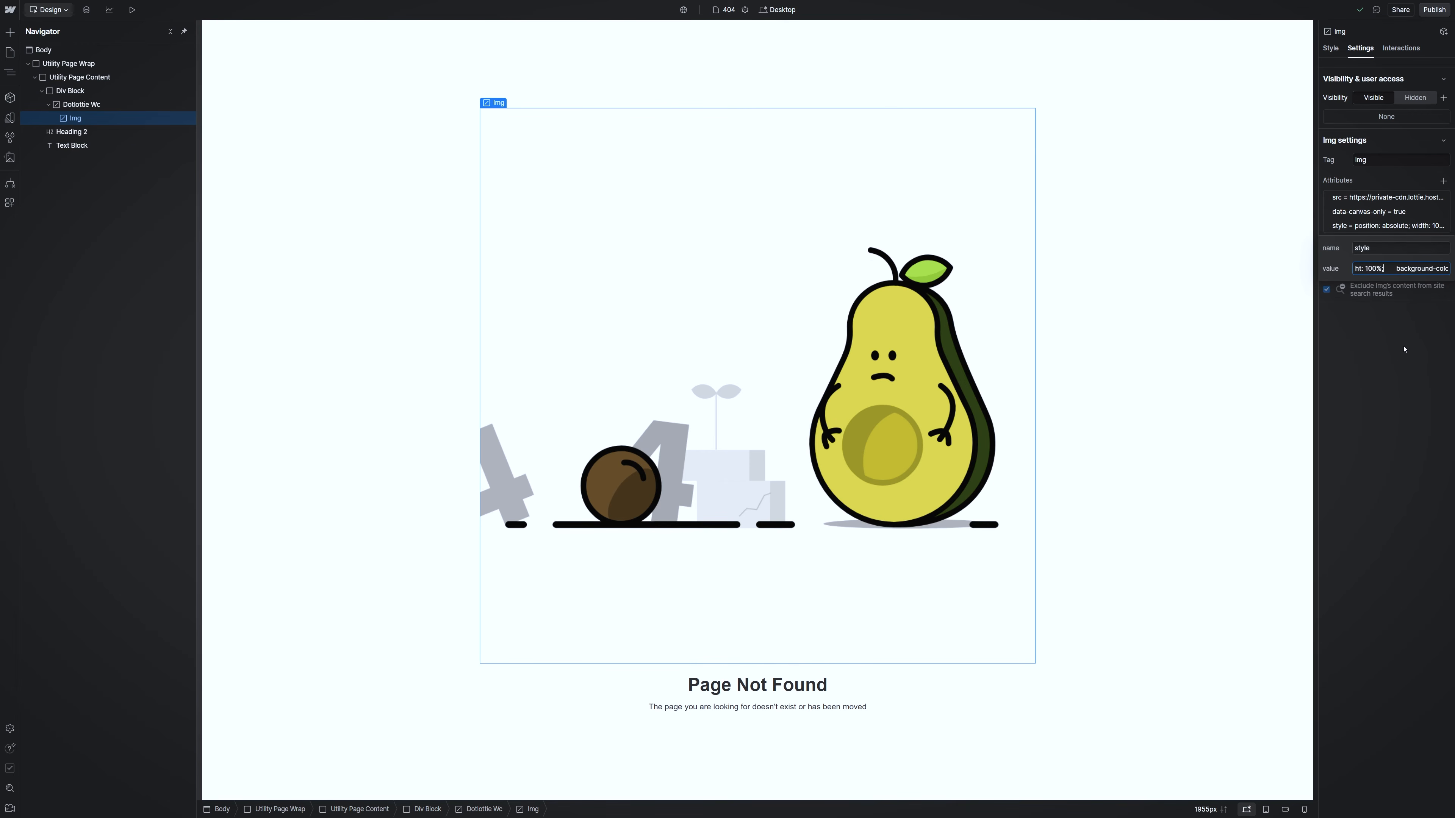
{"action": "left_click", "coordinate": [1241, 386]}
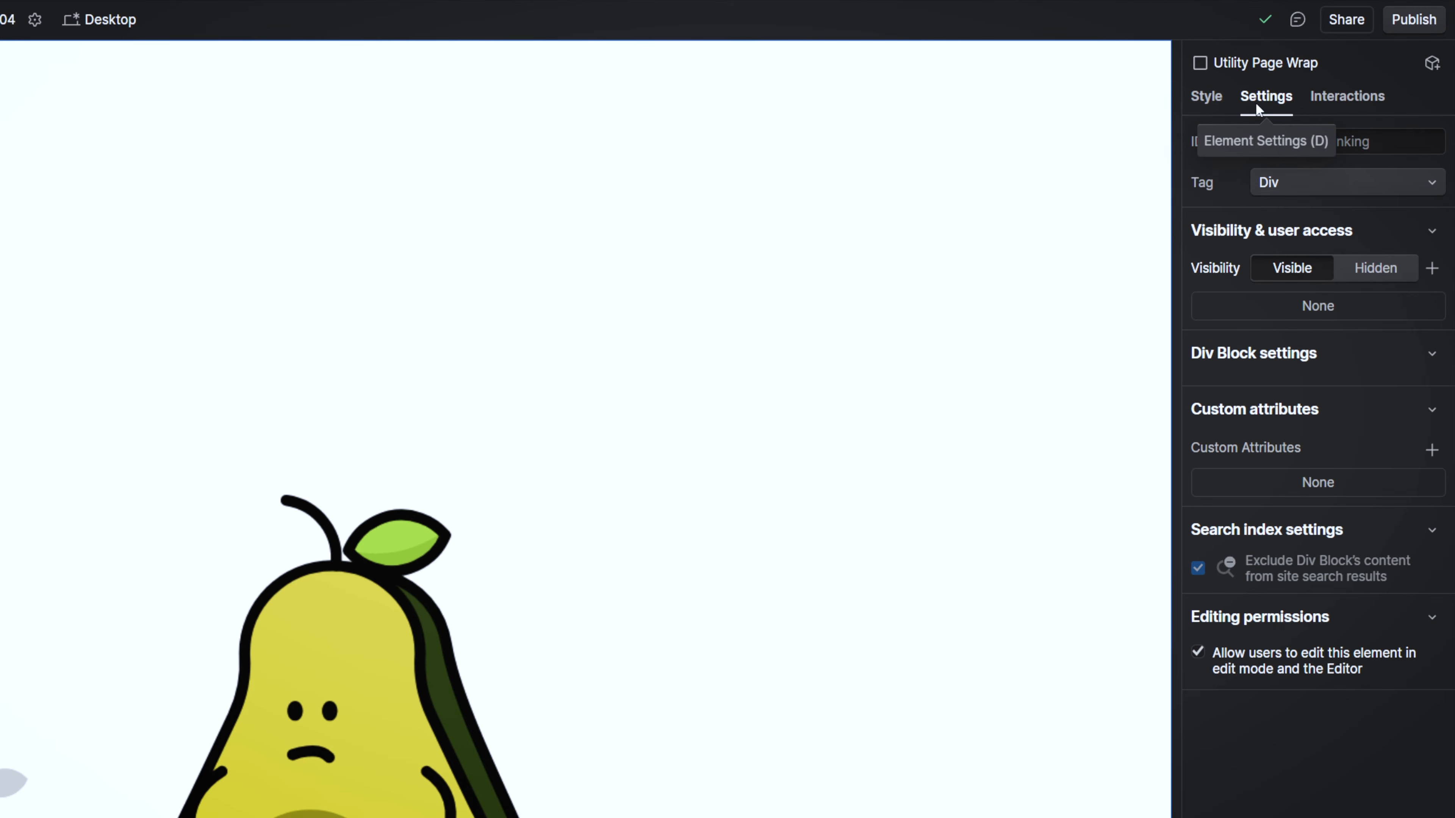
- Reopen the Dotlottie Wc element's style attribute and review its width and height values
{"action": "left_click", "coordinate": [398, 699]}
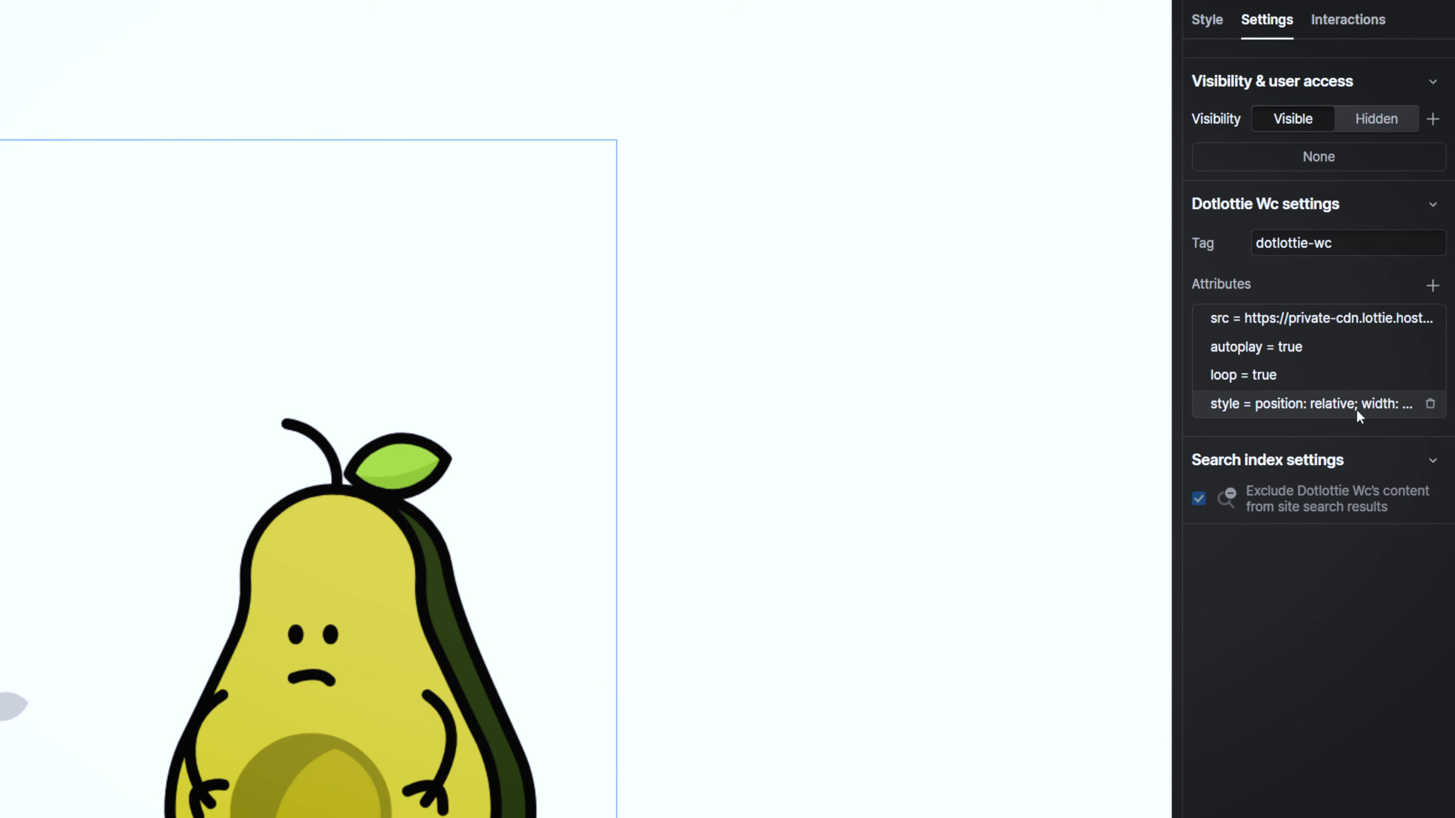
{"action": "left_click", "coordinate": [1357, 410]}
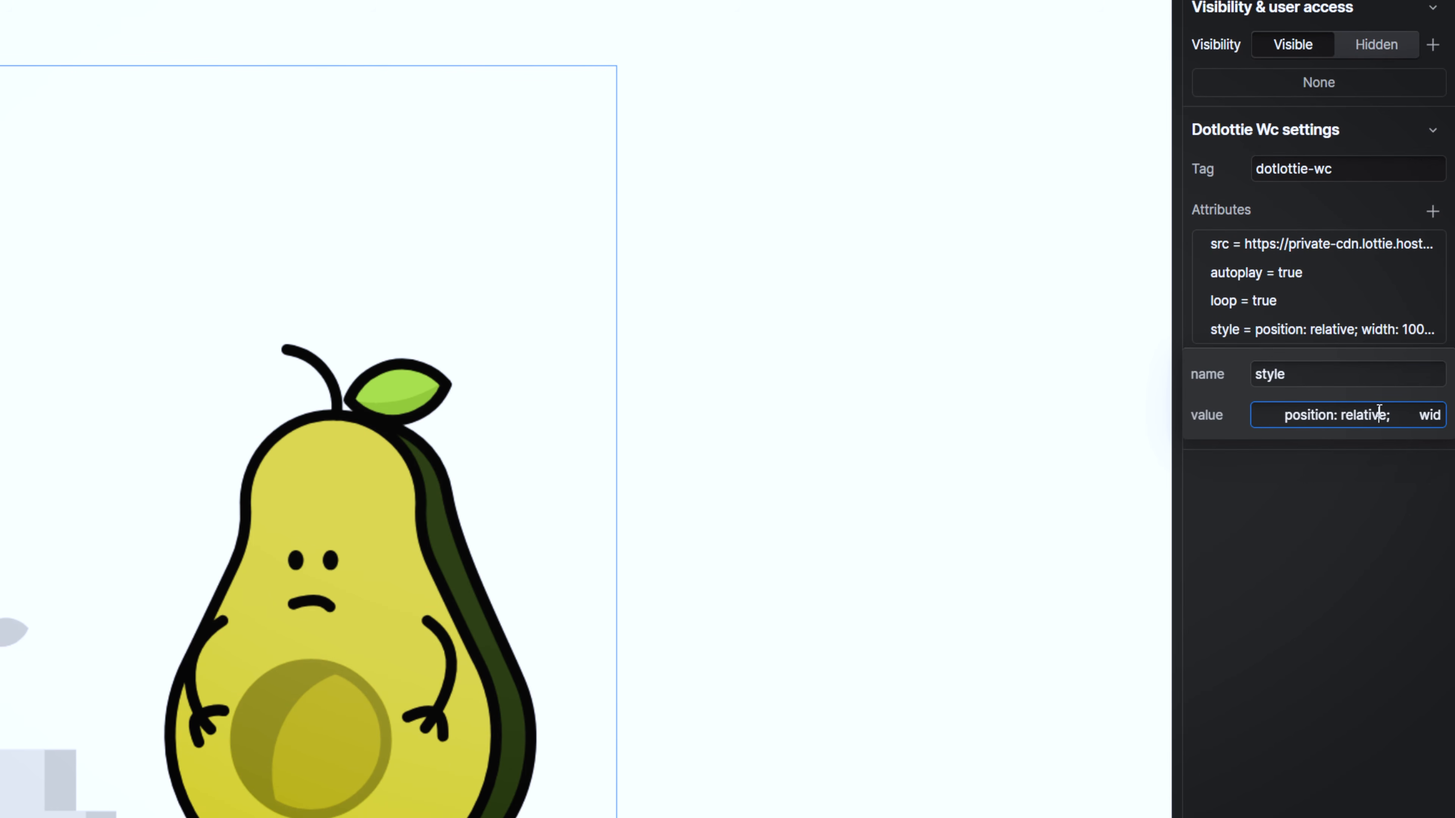
{"action": "left_click", "coordinate": [1364, 415]}
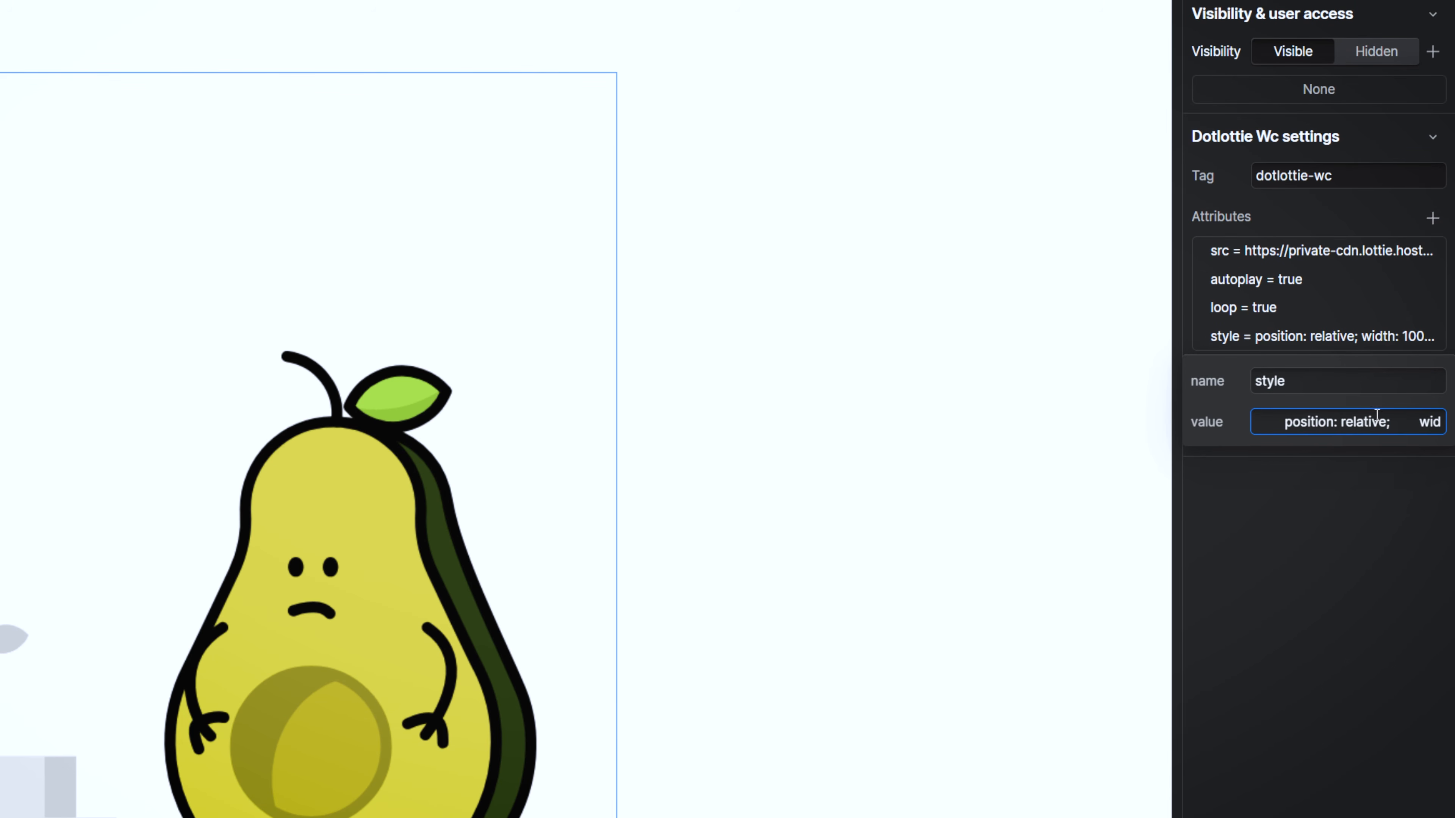
{"action": "left_click", "coordinate": [1424, 421]}
{"action": "key", "text": "Right"}
{"action": "key", "text": "Right"}
{"action": "key", "text": "Right"}
{"action": "key", "text": "Right"}
{"action": "key", "text": "Right"}
{"action": "key", "text": "Right"}
{"action": "key", "text": "Right"}
{"action": "key", "text": "Right"}
{"action": "key", "text": "Right"}
{"action": "key", "text": "Right"}
{"action": "key", "text": "Right"}
{"action": "key", "text": "Right"}
{"action": "key", "text": "Right"}
{"action": "key", "text": "Right"}
{"action": "key", "text": "Right"}
{"action": "key", "text": "Right"}
{"action": "key", "text": "Right"}
{"action": "key", "text": "Right"}
{"action": "key", "text": "Right"}
{"action": "key", "text": "Right"}
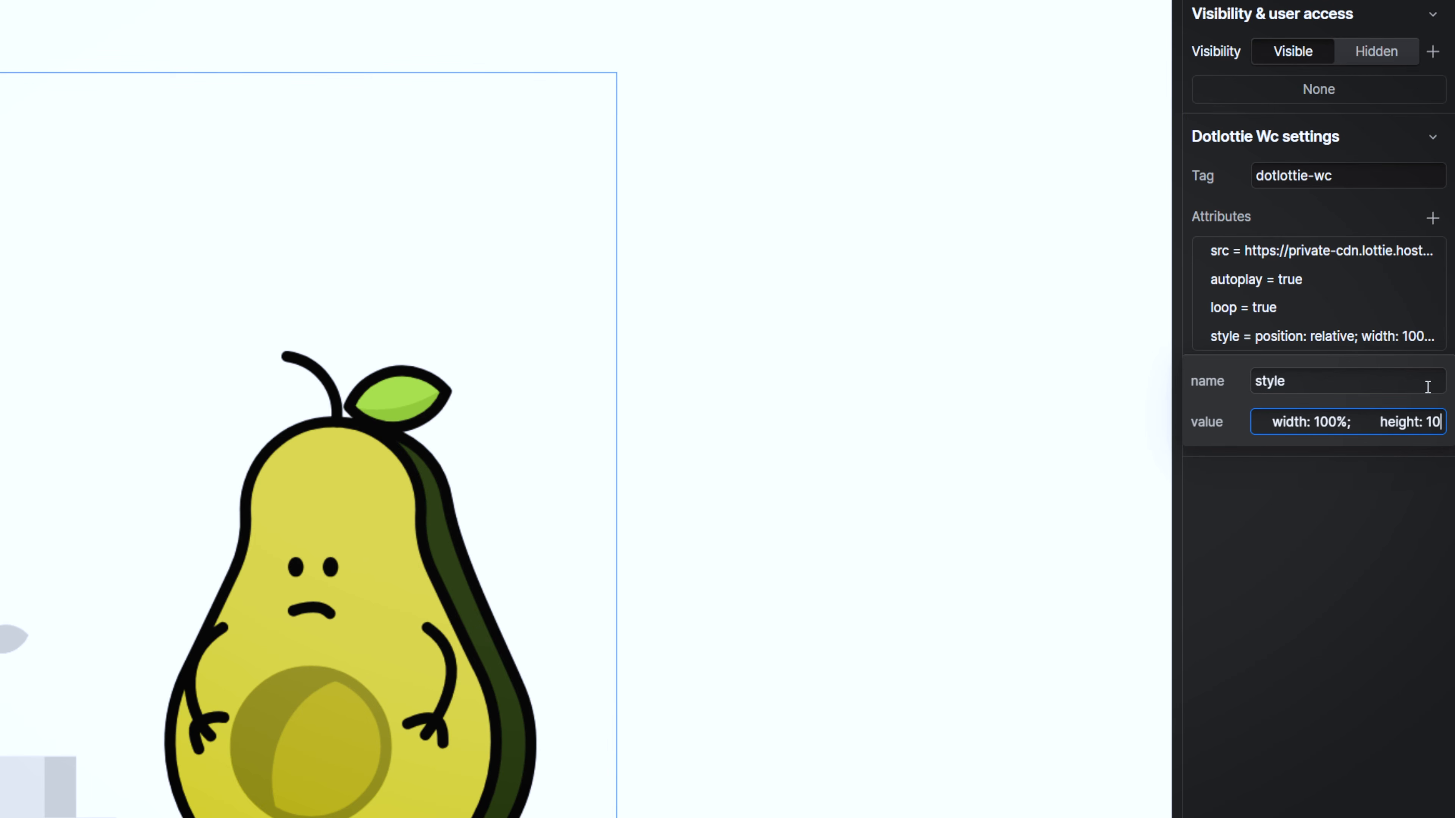
{"action": "key", "text": "Right"}
{"action": "key", "text": "Right"}
{"action": "key", "text": "Right"}
{"action": "key", "text": "Right"}
{"action": "key", "text": "Left"}
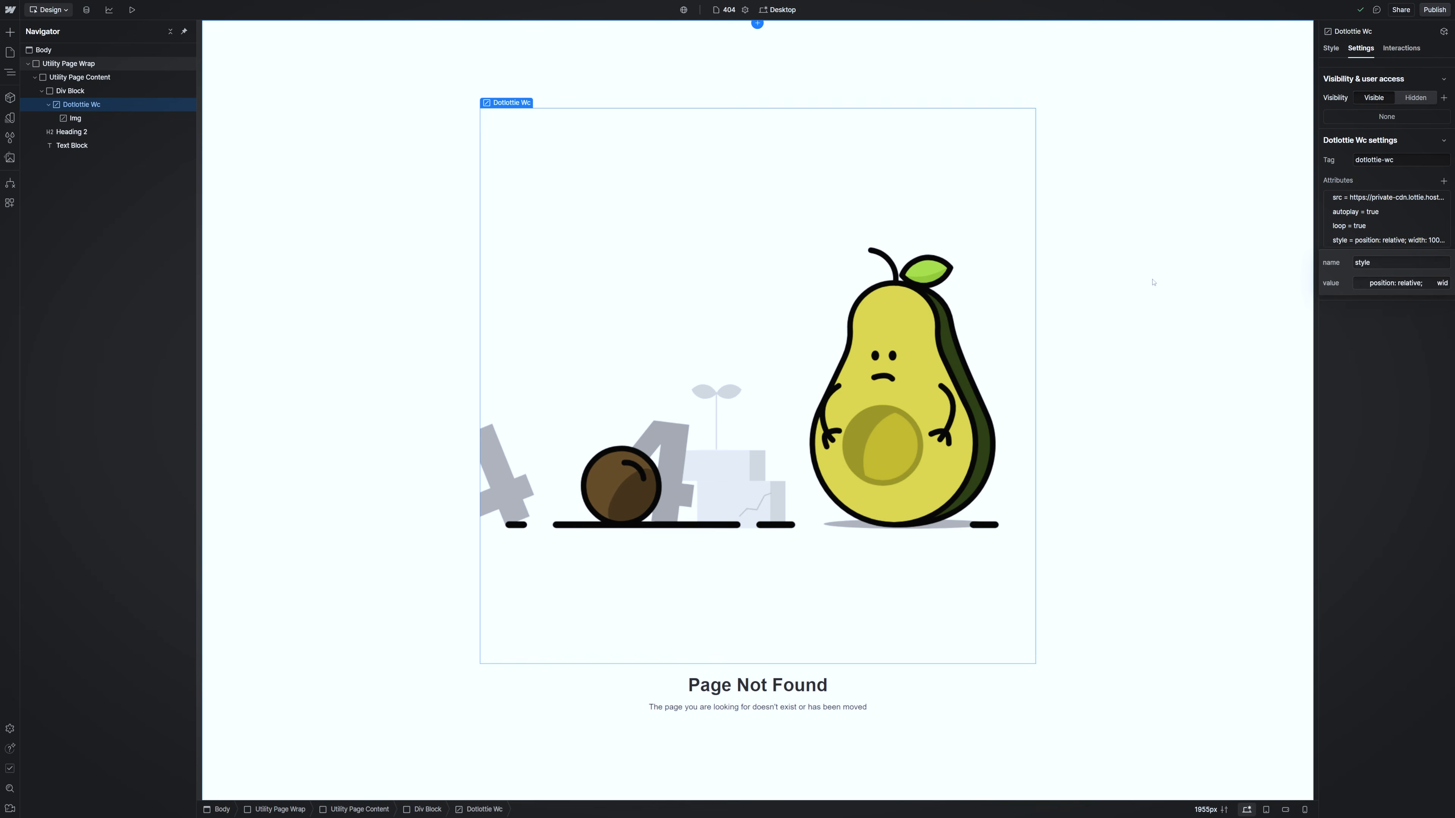
- Publish the site to the staging domain and view the avocado animation on the live 404 page
{"action": "left_click", "coordinate": [1434, 10]}
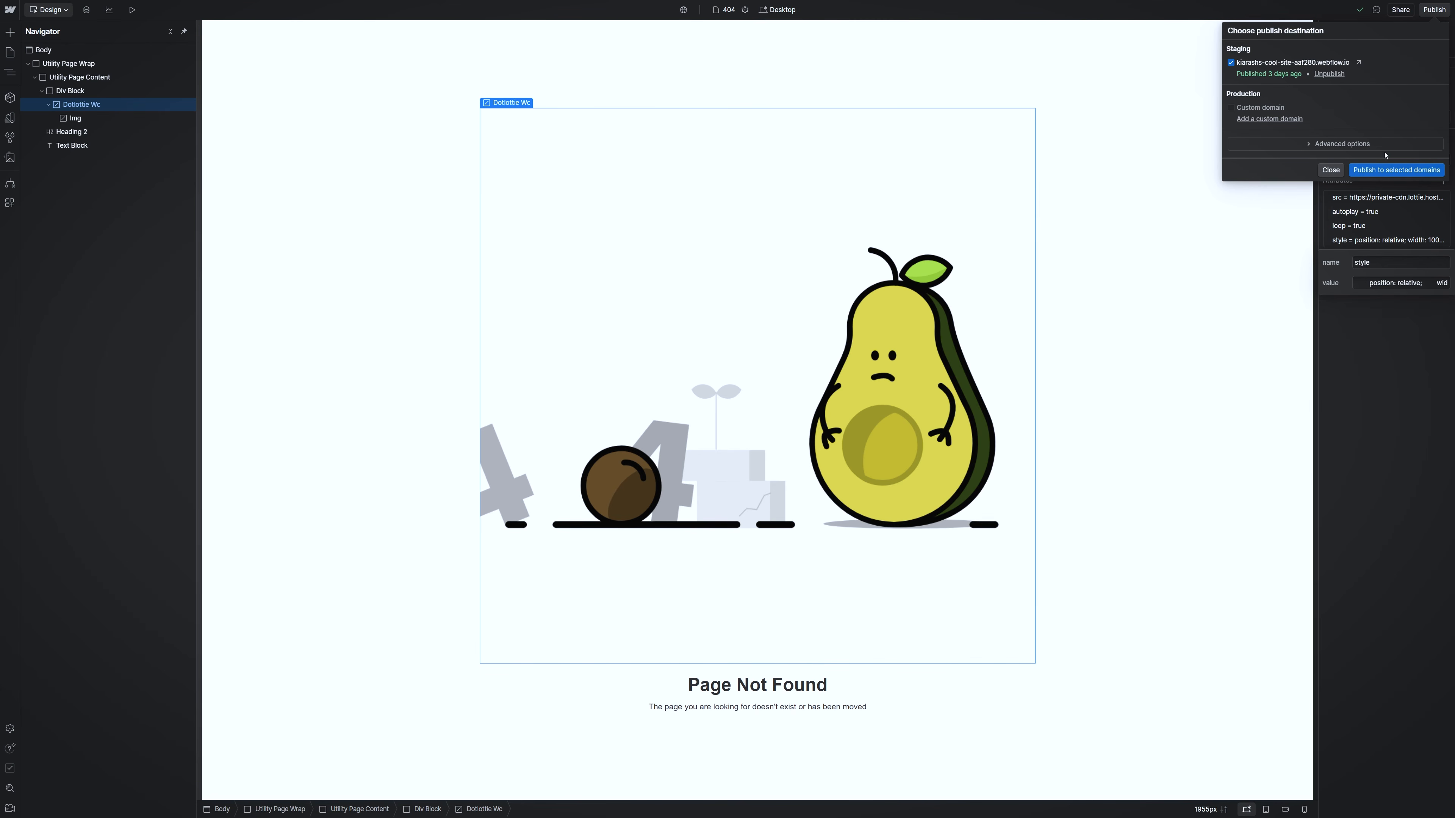
{"action": "left_click", "coordinate": [1433, 170]}
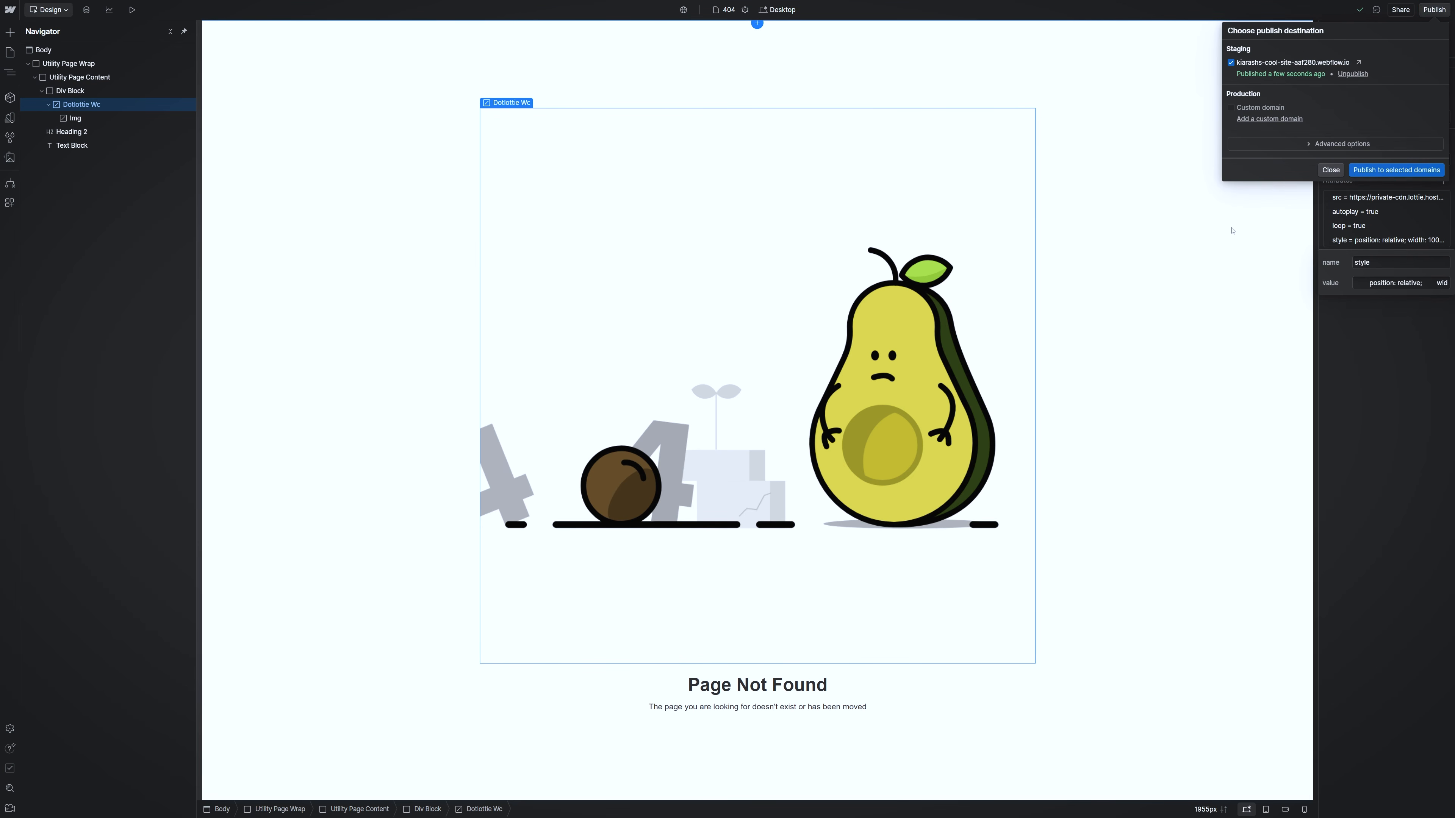
{"action": "left_click", "coordinate": [1359, 62]}
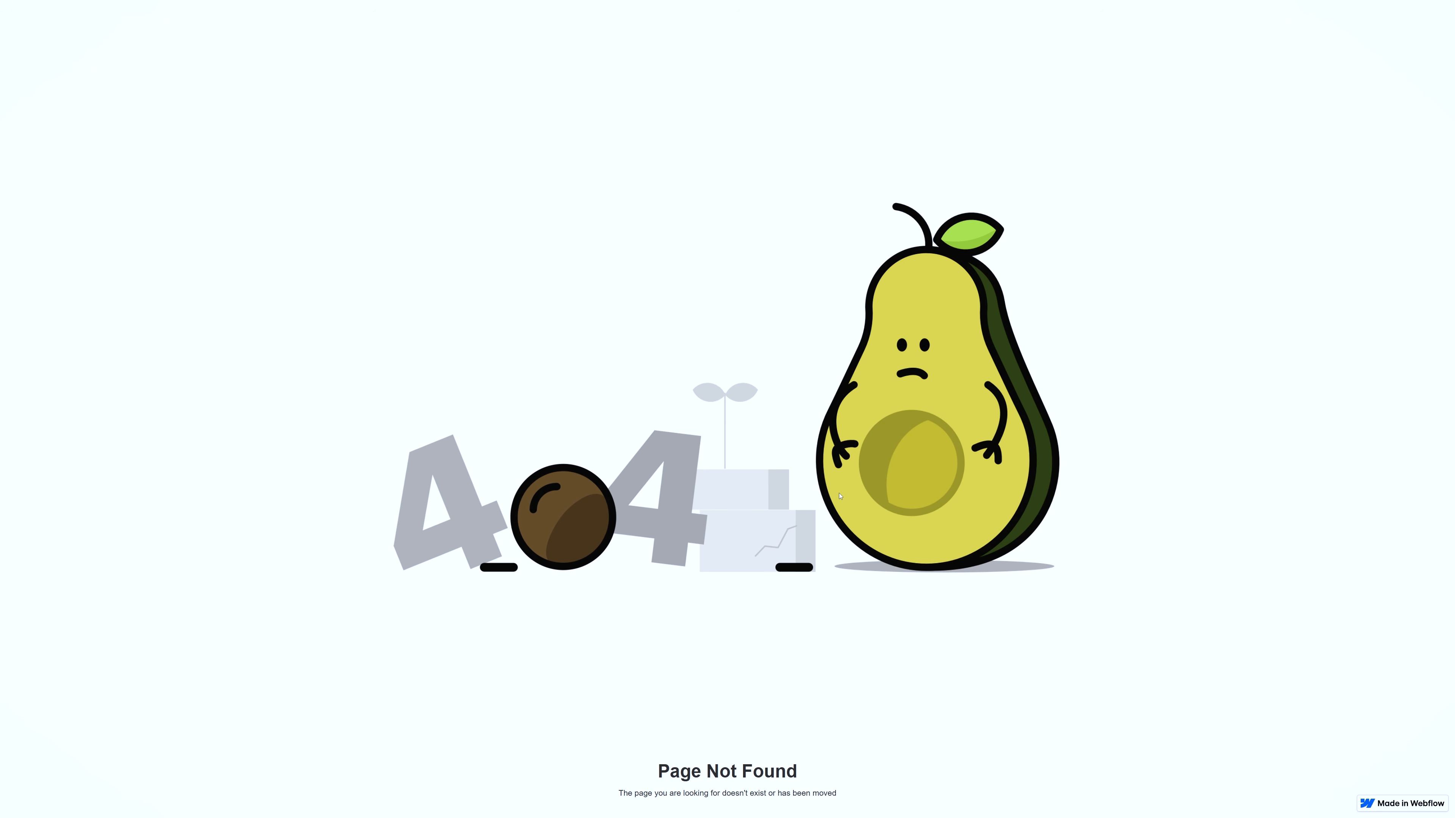
{"action": "left_click", "coordinate": [840, 496]}
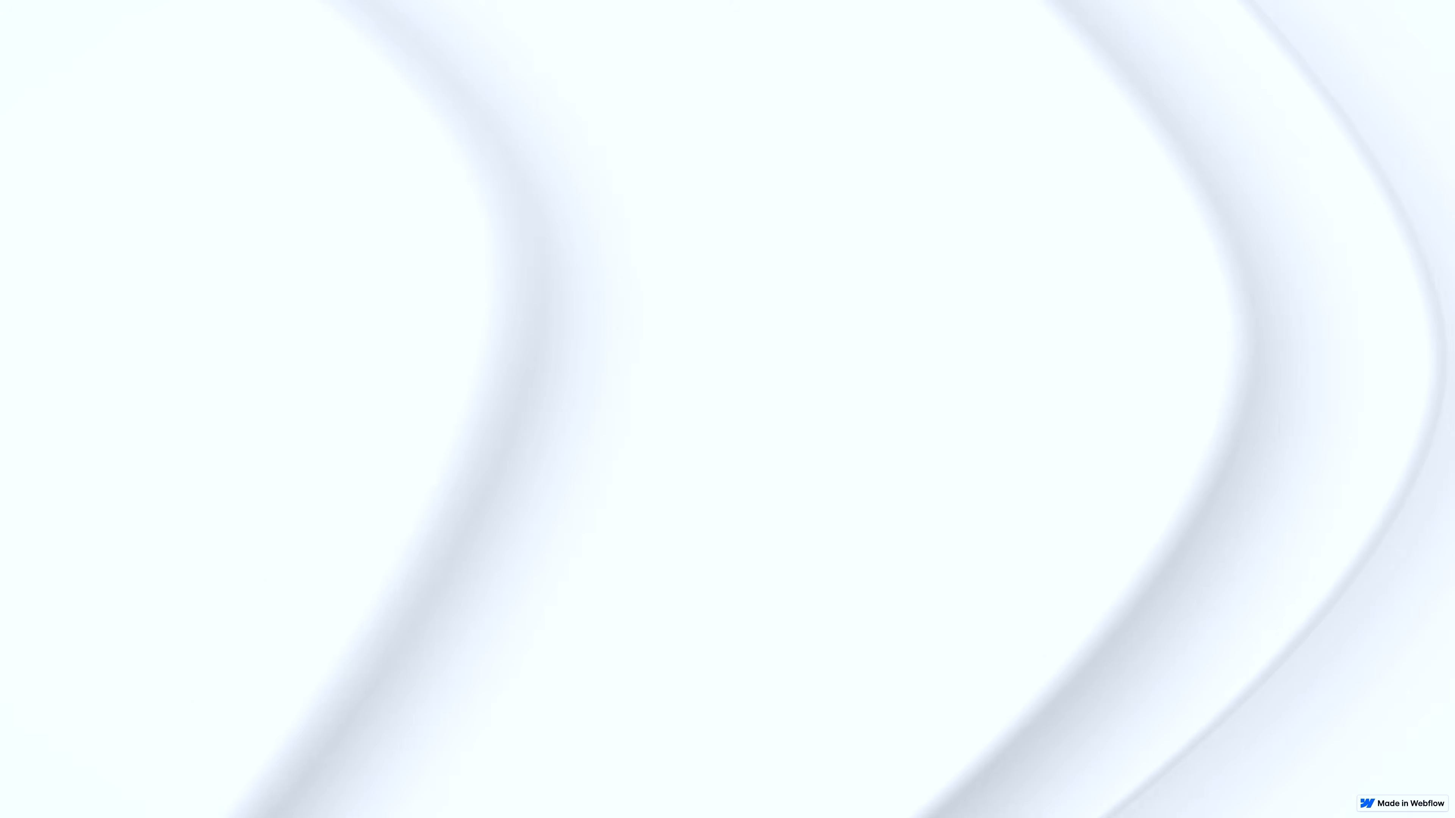